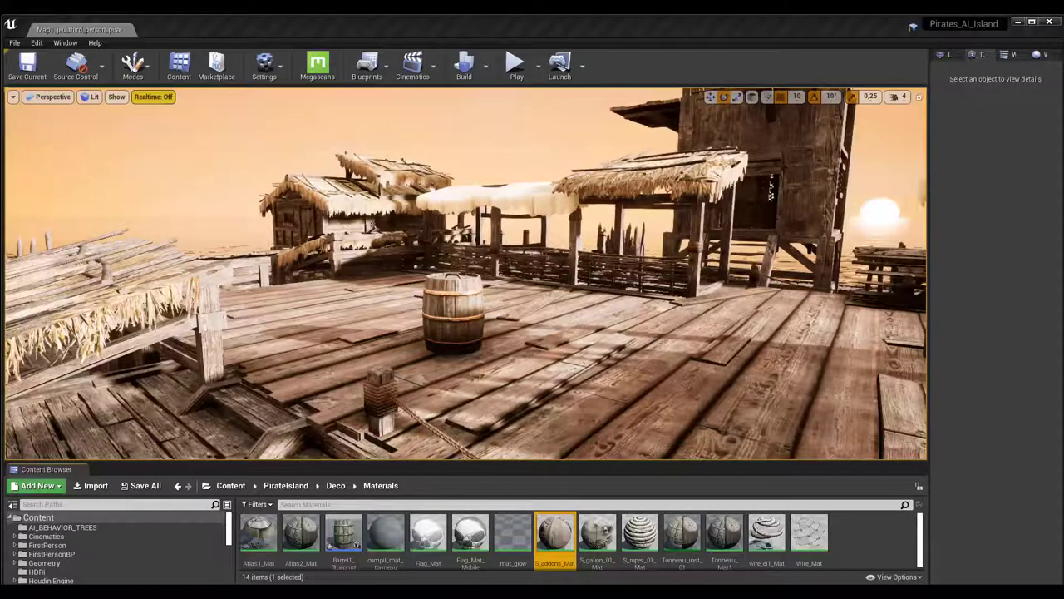
# Step: Rotate the viewport camera toward the wooden barrel standing on the pier
pyautogui.moveTo(532, 167); pyautogui.dragTo(521, 162, button='right')
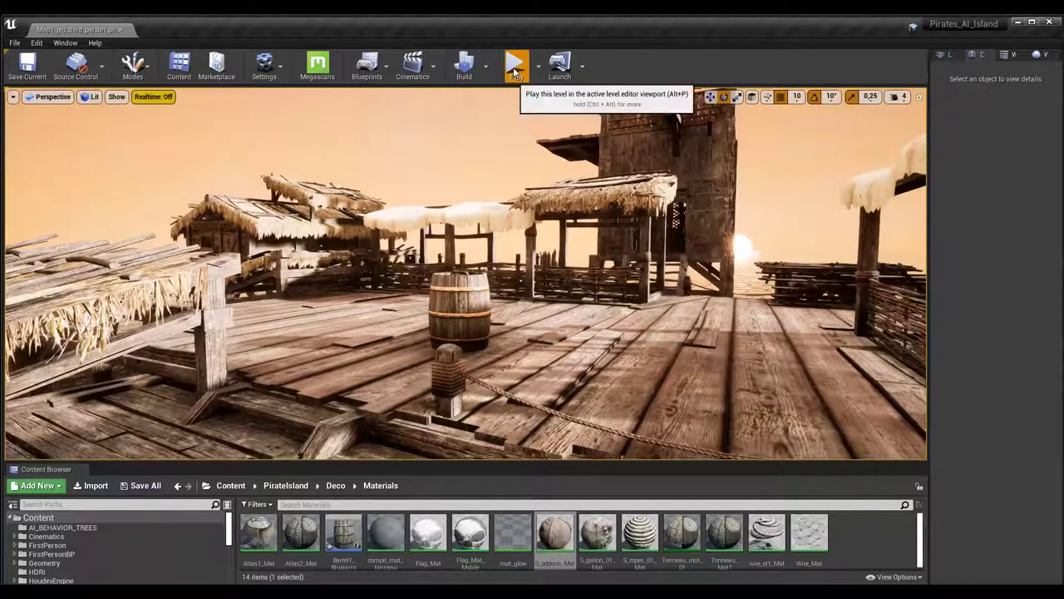
# Step: Play-test the level, run the pirate character forward to the barrel, then end the session
pyautogui.click(517, 66)
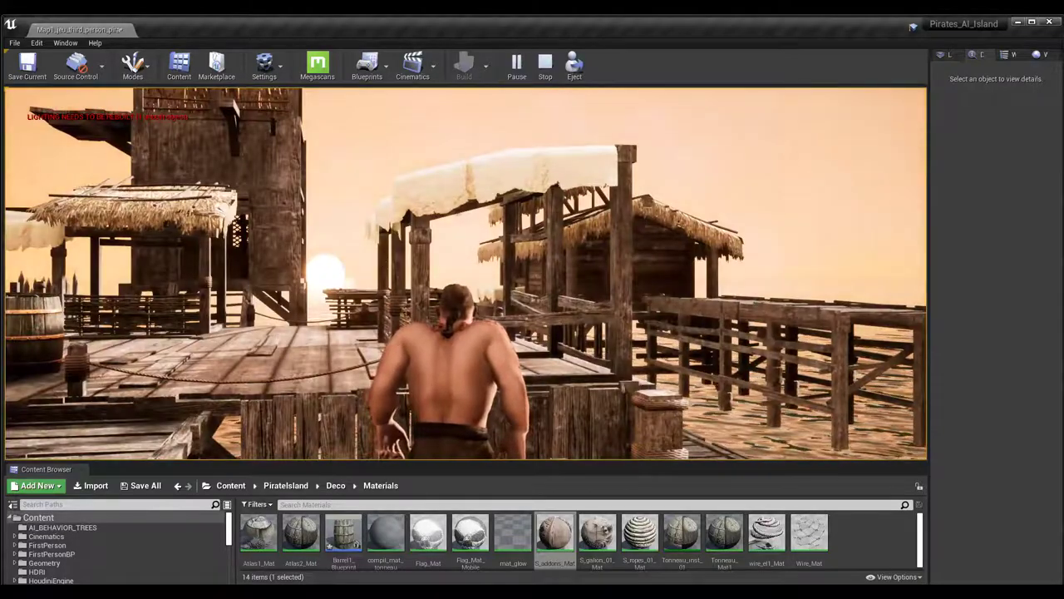
pyautogui.click(466, 275)
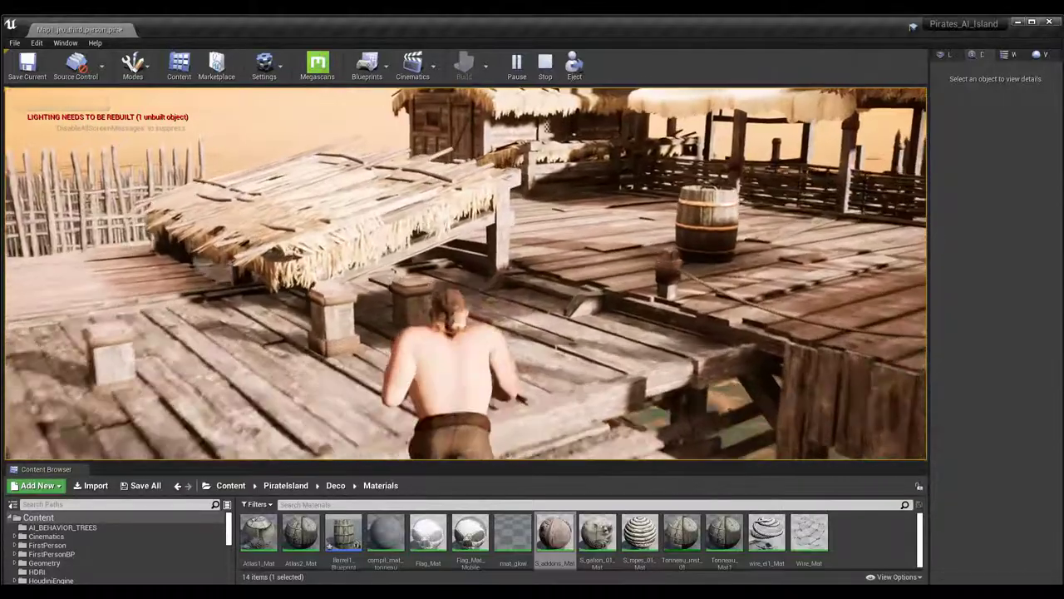
pyautogui.press('w')
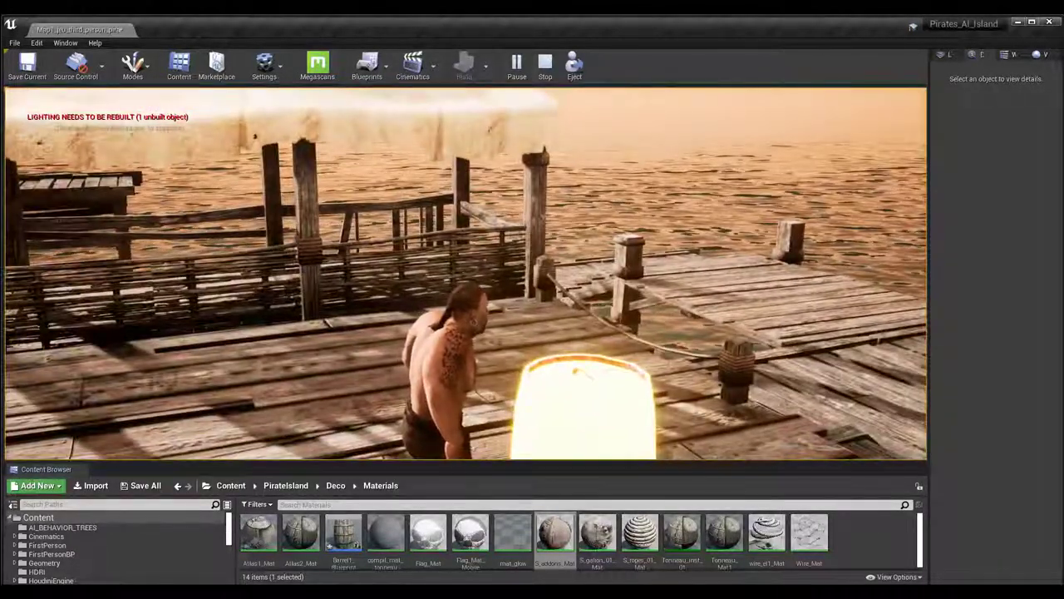
pyautogui.press('Escape')
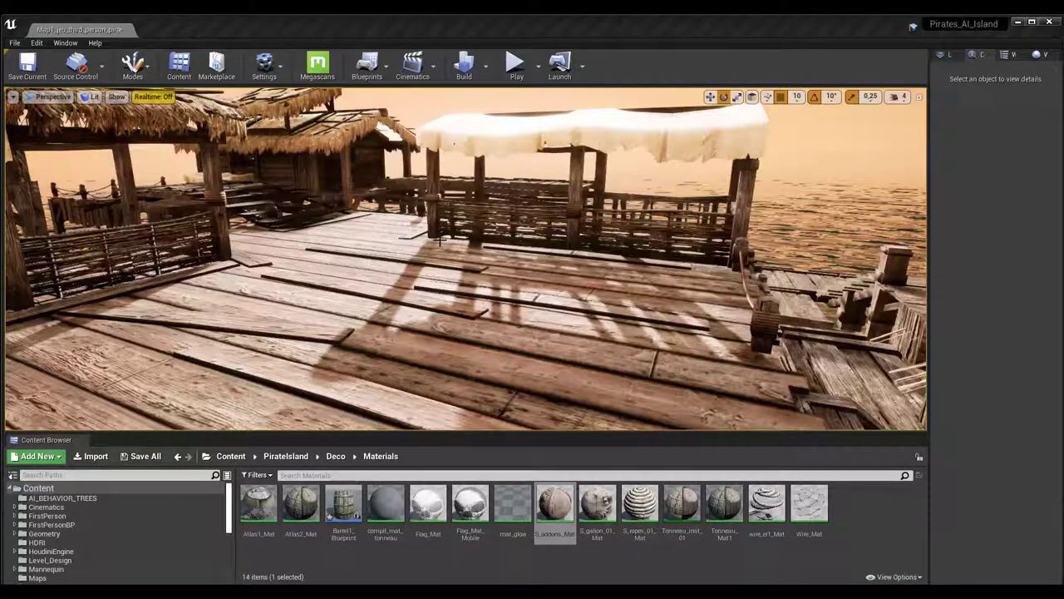
# Step: Drop a Barrel1 mesh from the Deco folder onto the pier at -1820, -1750, 60
pyautogui.click(336, 456)
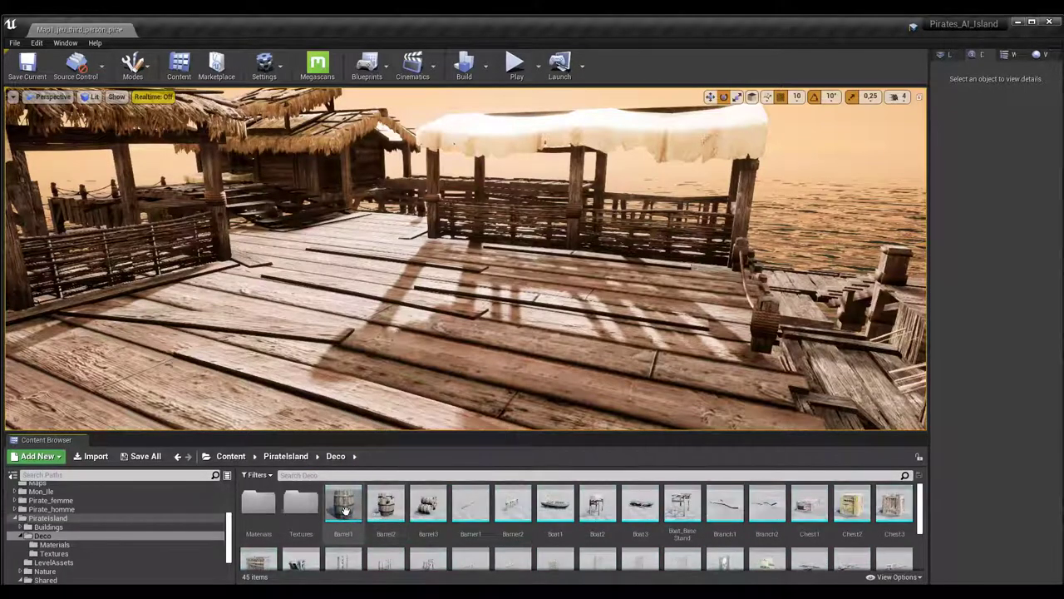
pyautogui.moveTo(343, 503)
pyautogui.mouseDown()
pyautogui.moveTo(507, 341)
pyautogui.moveTo(505, 352)
pyautogui.mouseUp()
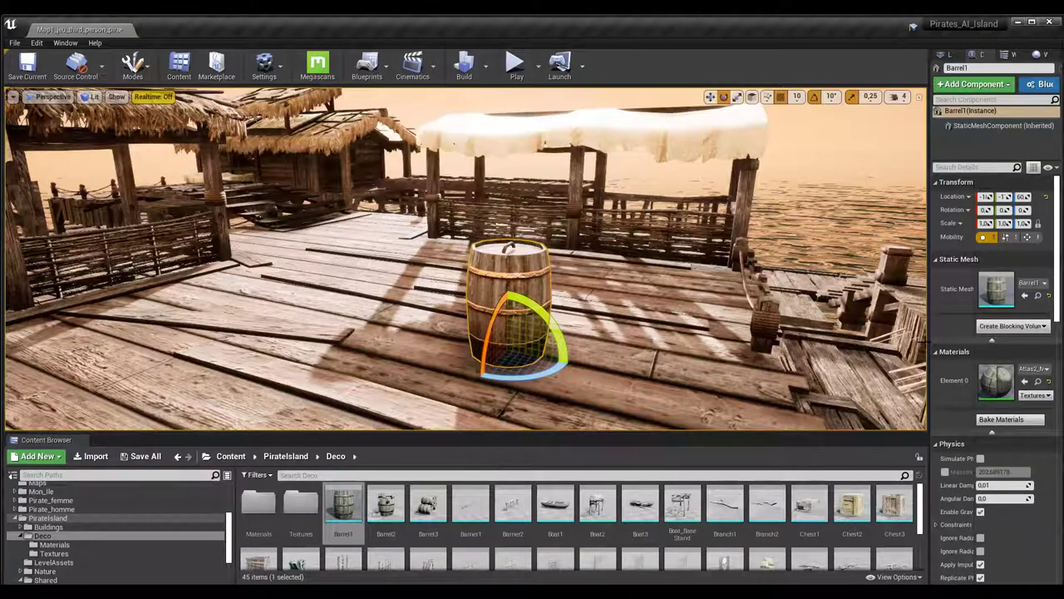
pyautogui.moveTo(928, 341); pyautogui.dragTo(822, 345)
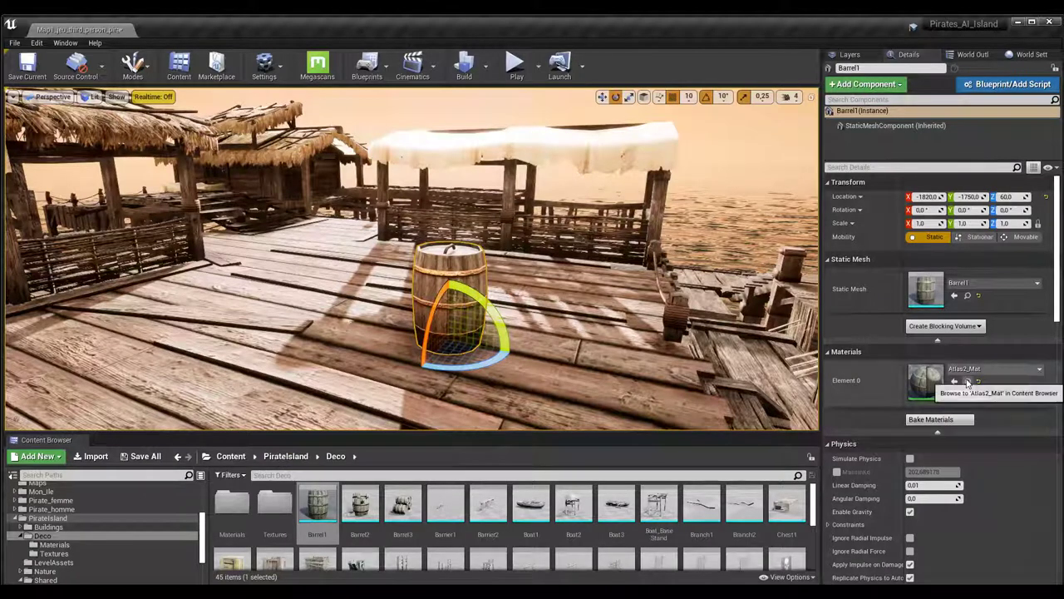
# Step: Replace the barrel's Element 0 material Atlas2_Mat with Tonneau_Mat1
pyautogui.click(967, 381)
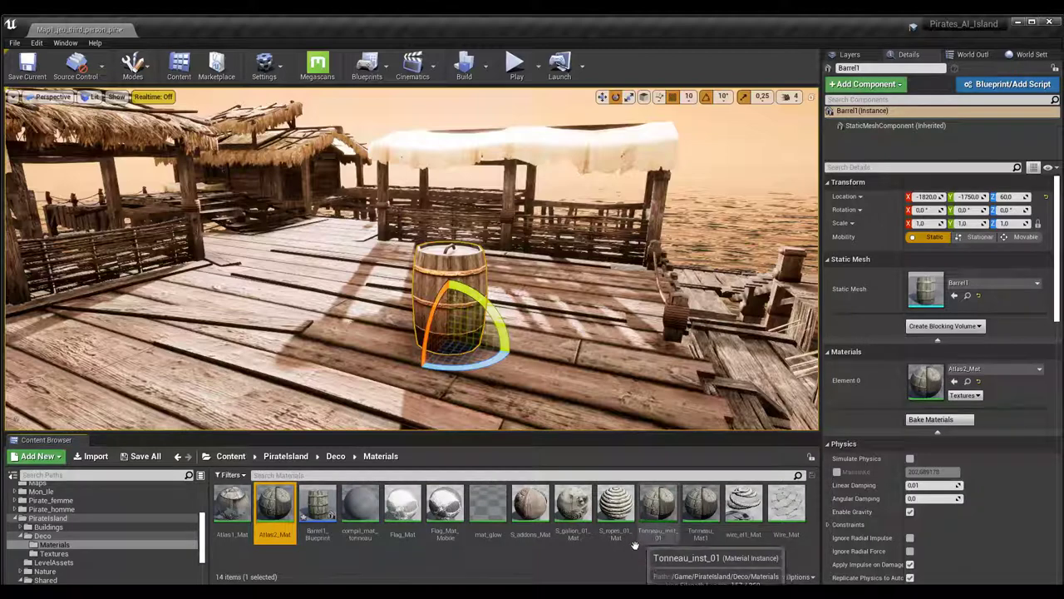
pyautogui.click(707, 529)
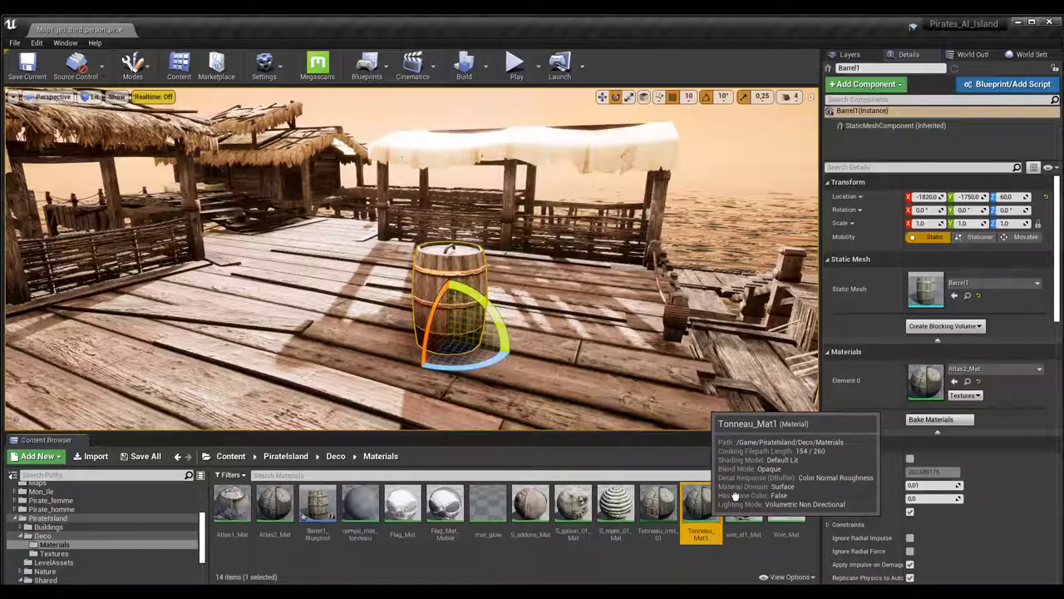
pyautogui.moveTo(735, 497); pyautogui.dragTo(925, 379)
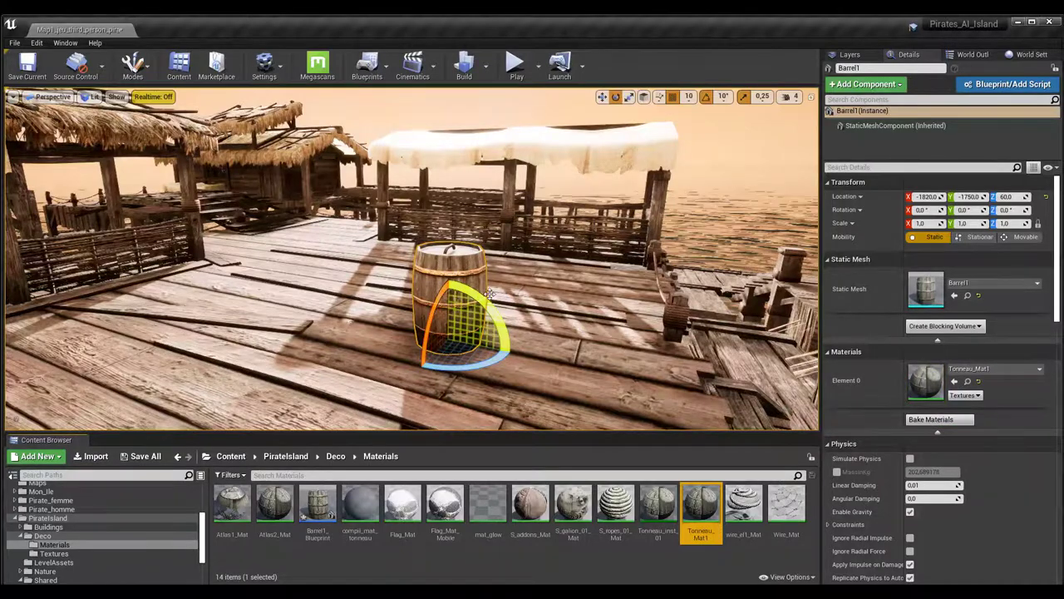
pyautogui.moveTo(722, 409)
pyautogui.keyDown('alt'); pyautogui.mouseDown()
pyautogui.moveTo(582, 409)
pyautogui.moveTo(615, 409)
pyautogui.mouseUp(); pyautogui.keyUp('alt')
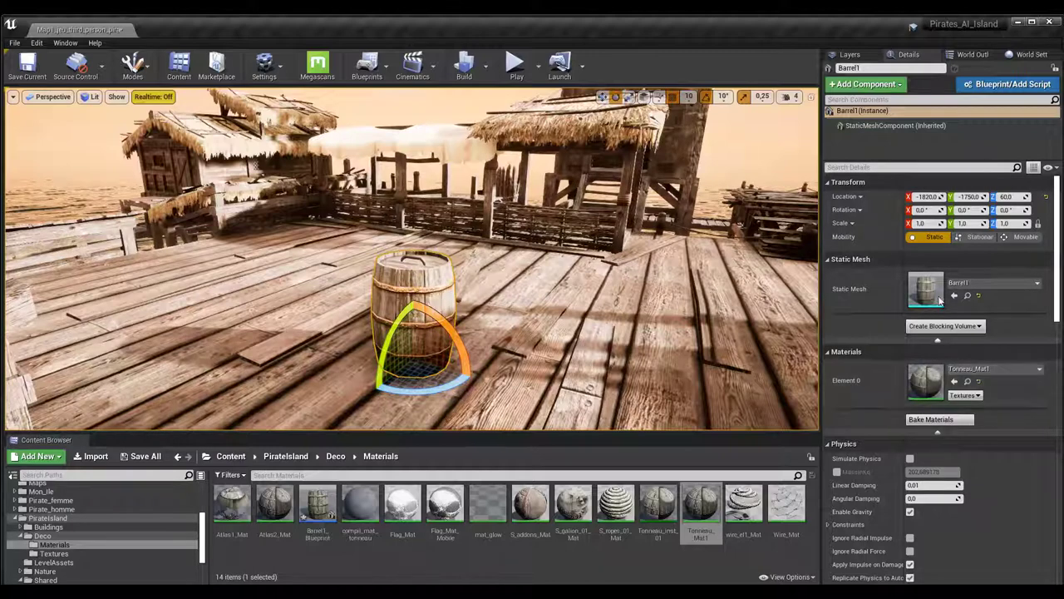
pyautogui.click(968, 381)
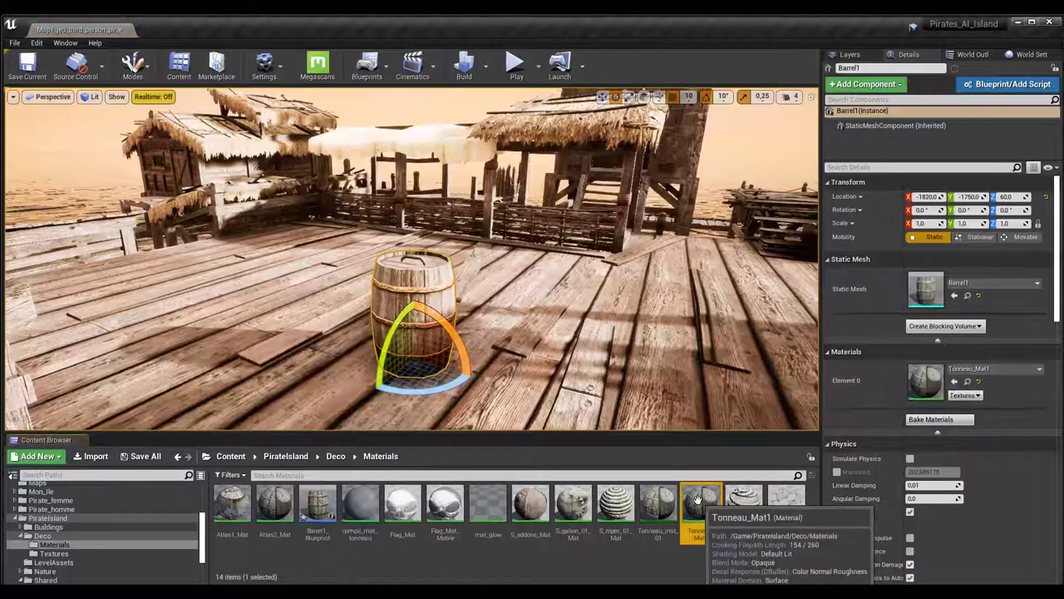
# Step: Open Tonneau_Mat1 in the Material Editor and frame its whole node graph
pyautogui.doubleClick(697, 499)
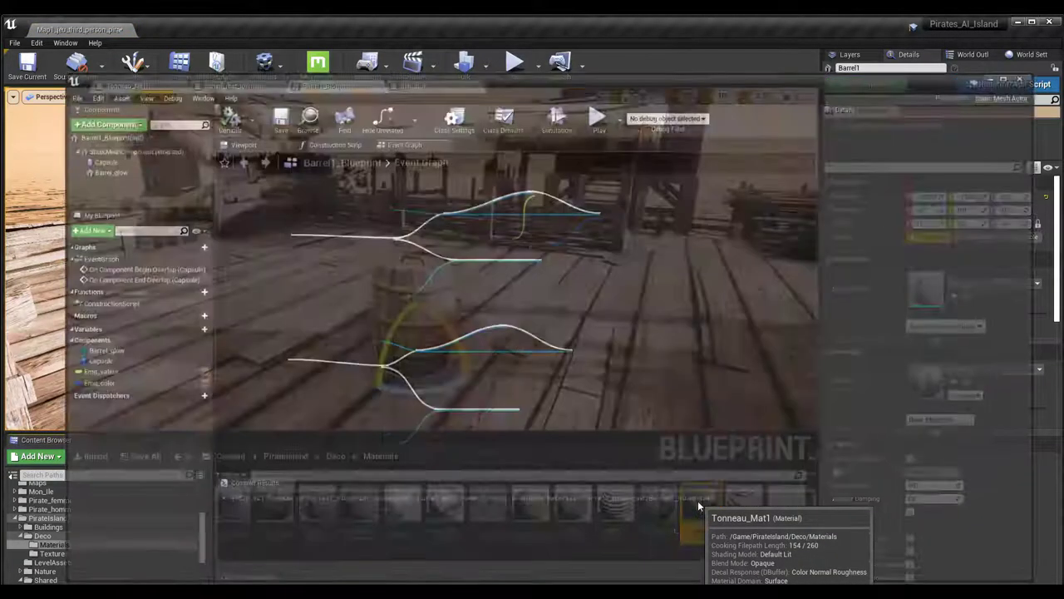
pyautogui.scroll(1, 545, 347)
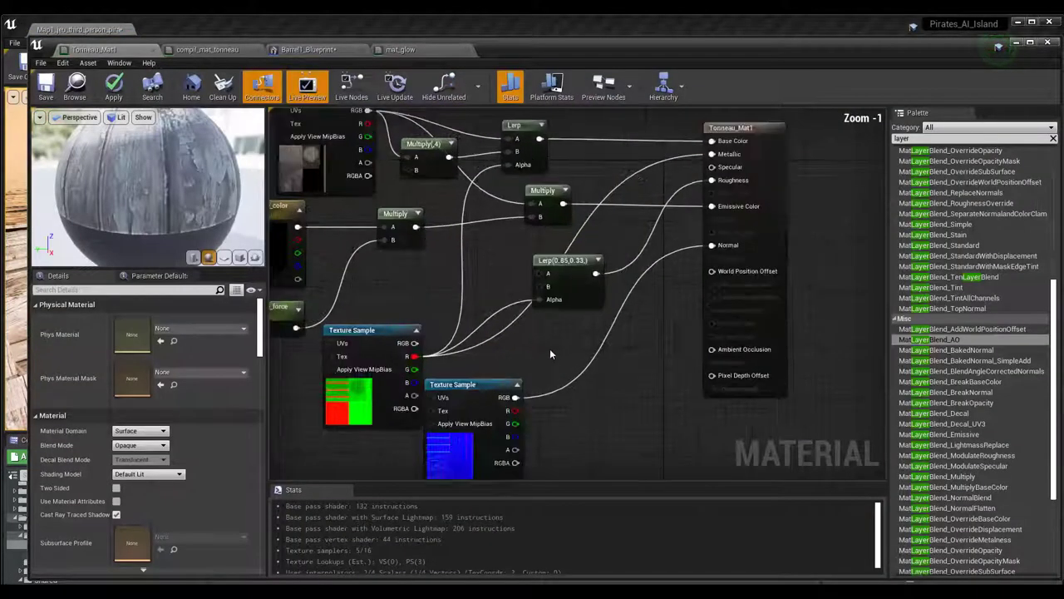
pyautogui.scroll(-1, 540, 343)
pyautogui.moveTo(540, 342)
pyautogui.mouseDown(button='right')
pyautogui.moveTo(617, 379)
pyautogui.moveTo(594, 375)
pyautogui.mouseUp(button='right')
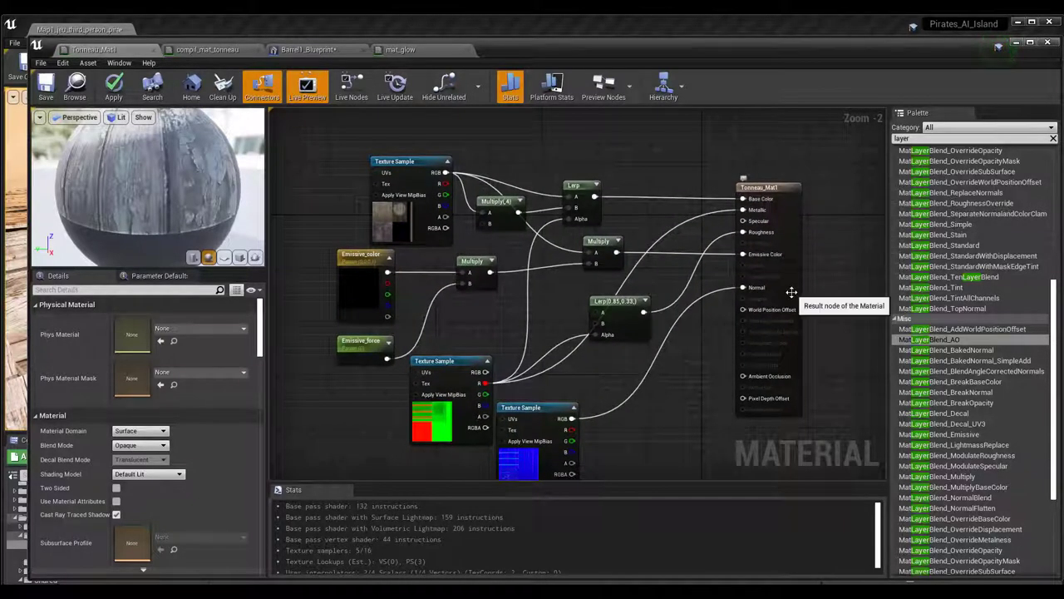
pyautogui.scroll(2, 834, 236)
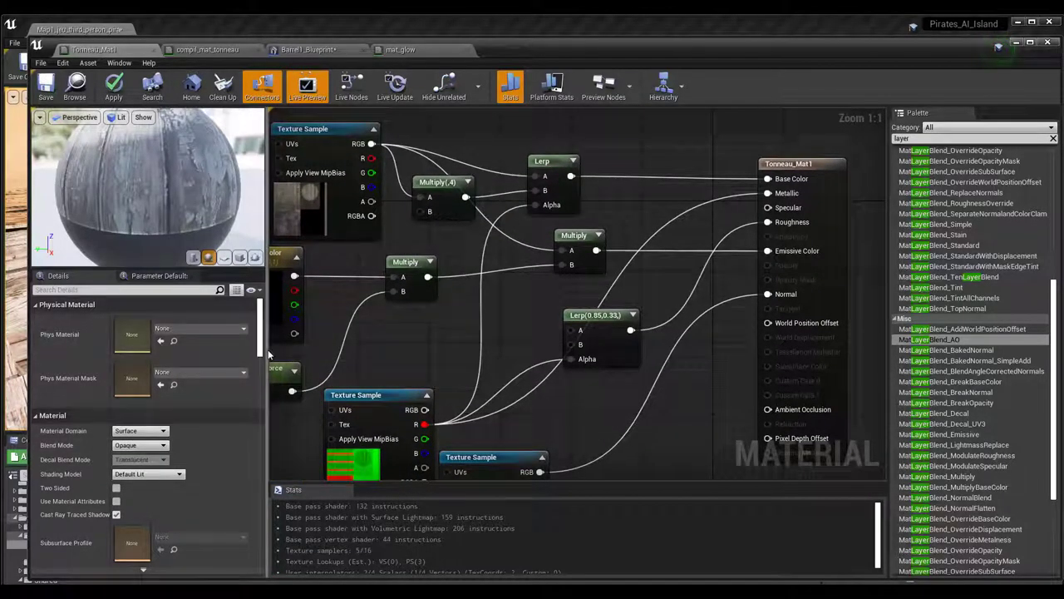
pyautogui.moveTo(267, 349); pyautogui.dragTo(275, 353)
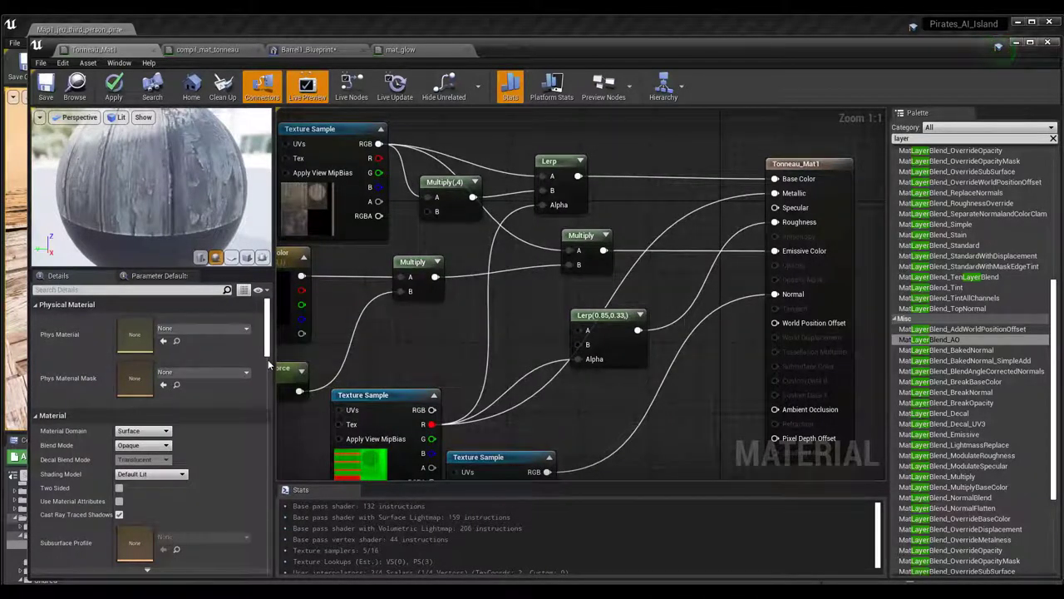
# Step: Reposition the Emissive_color, Lerp, Multiply(,4) and Tonneau_Mat1 result nodes for more spacing
pyautogui.moveTo(435, 340); pyautogui.dragTo(485, 323, button='right')
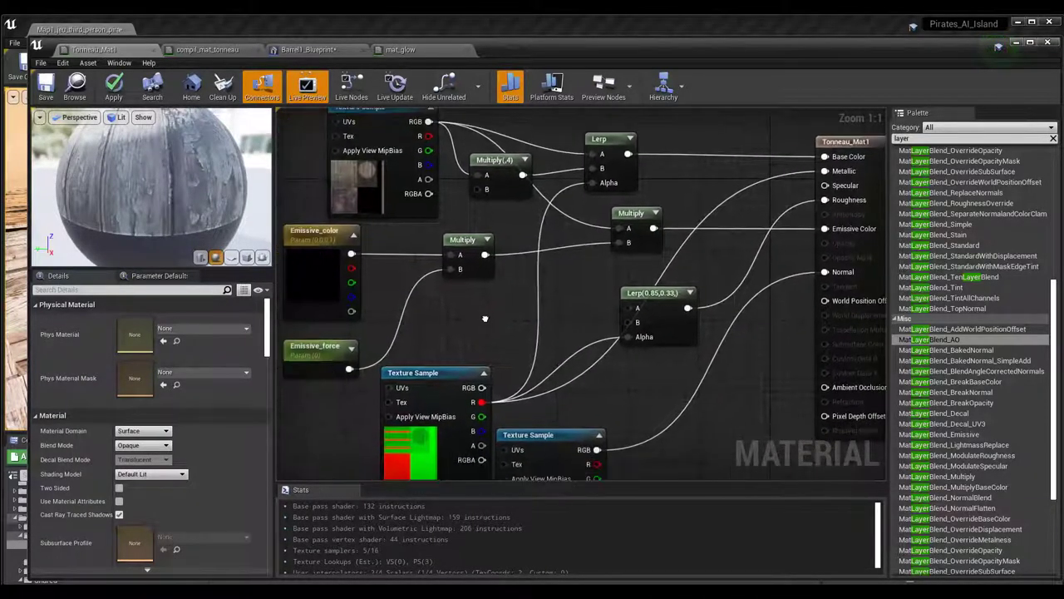
pyautogui.moveTo(306, 239); pyautogui.dragTo(325, 253)
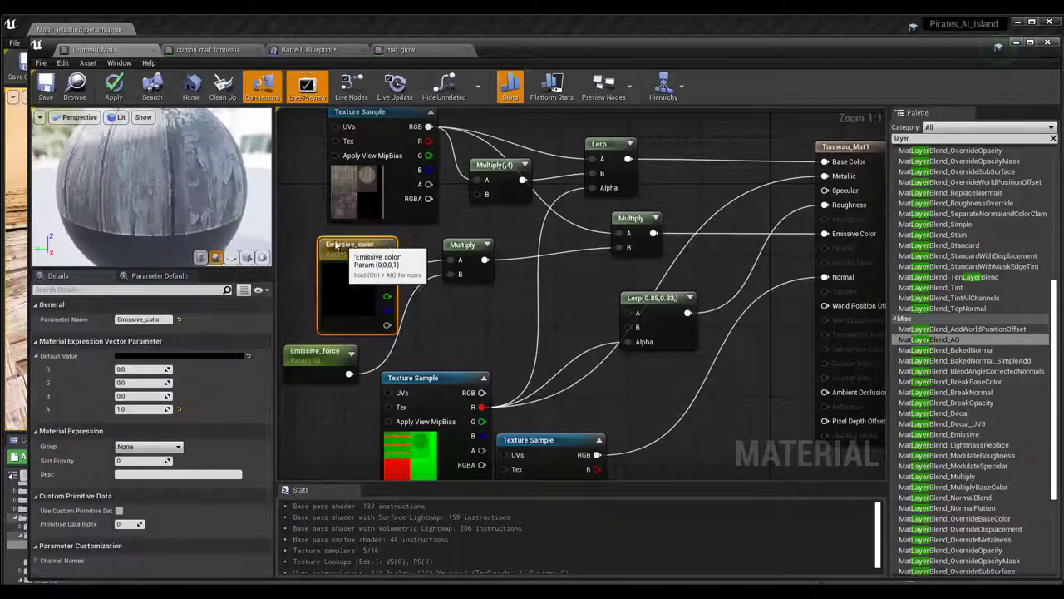
pyautogui.moveTo(588, 311); pyautogui.dragTo(506, 363, button='right')
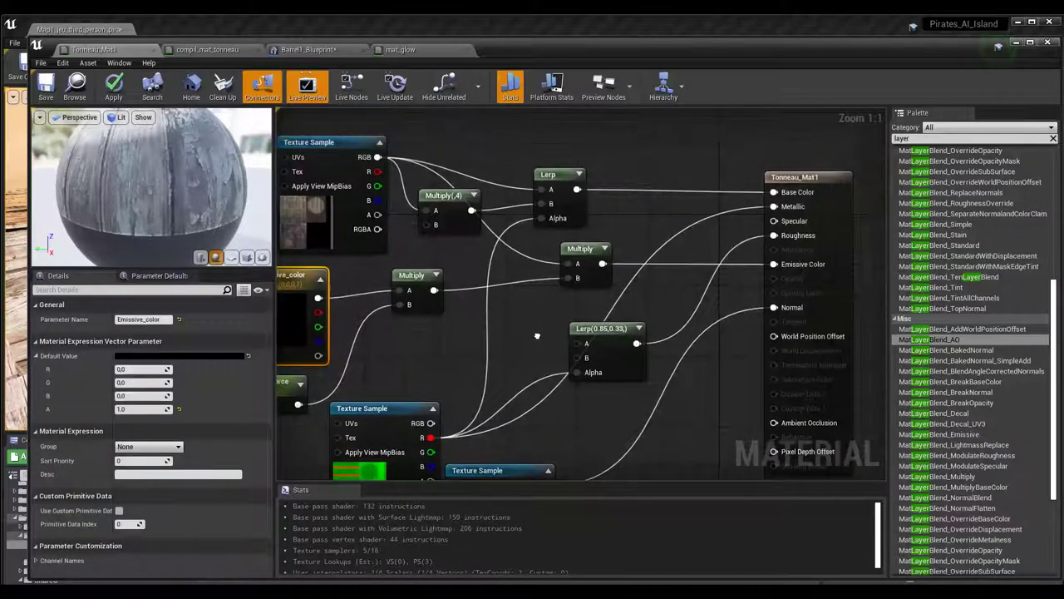
pyautogui.moveTo(523, 198); pyautogui.dragTo(586, 191)
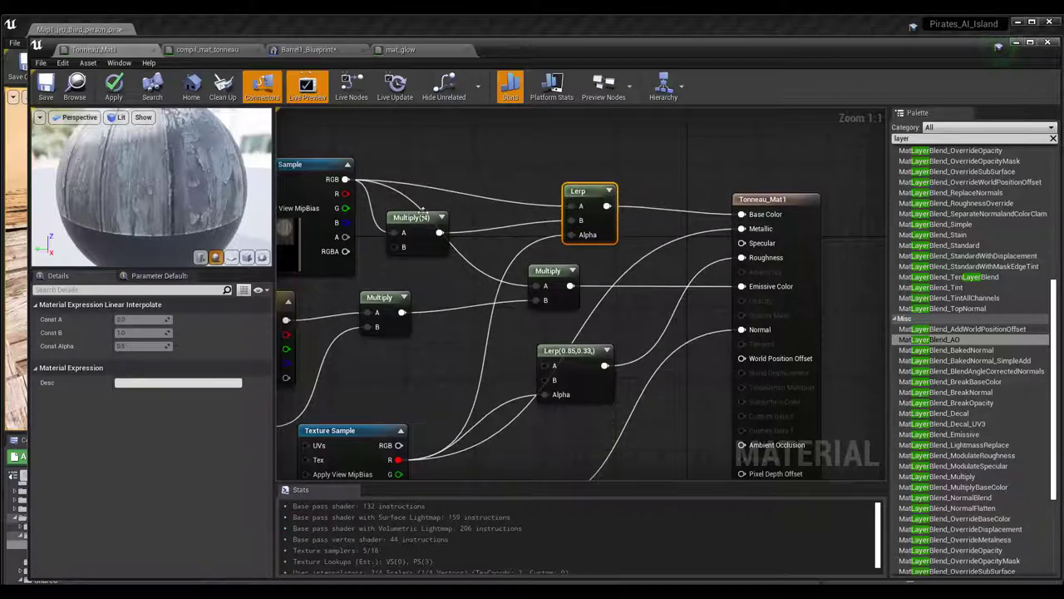
pyautogui.moveTo(420, 221); pyautogui.dragTo(474, 150)
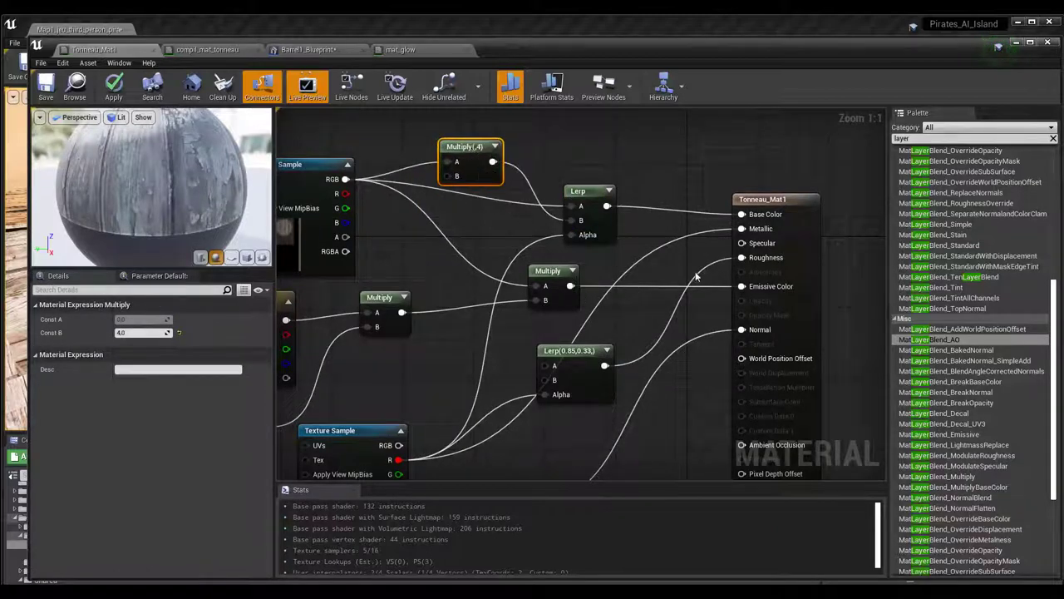
pyautogui.moveTo(762, 199); pyautogui.dragTo(763, 182)
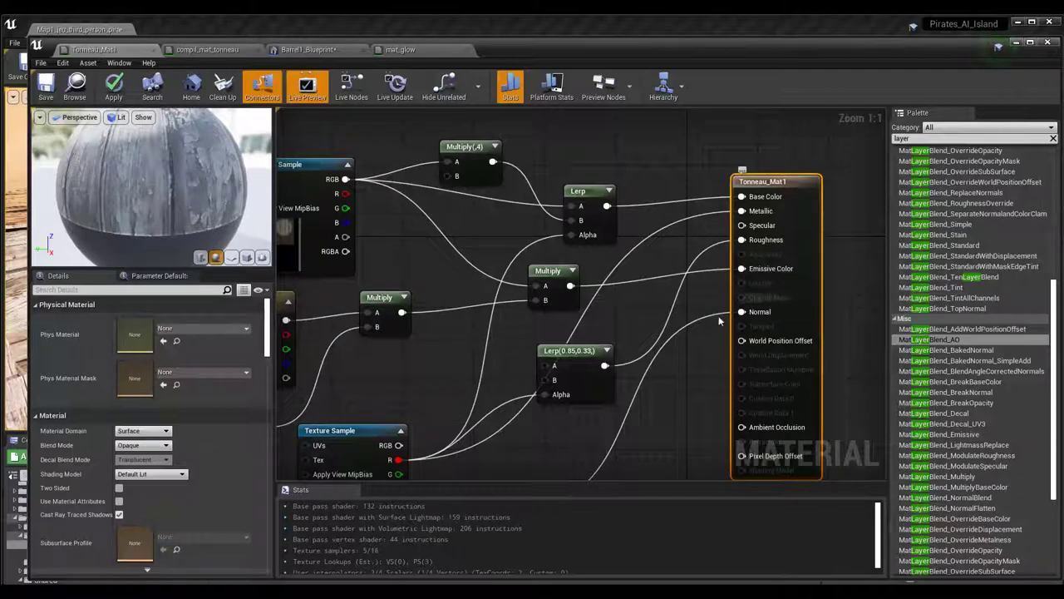
# Step: Move the lower Texture Sample up-right and nudge the top Texture Sample and Multiply(,4) upward
pyautogui.moveTo(693, 350); pyautogui.dragTo(734, 311, button='right')
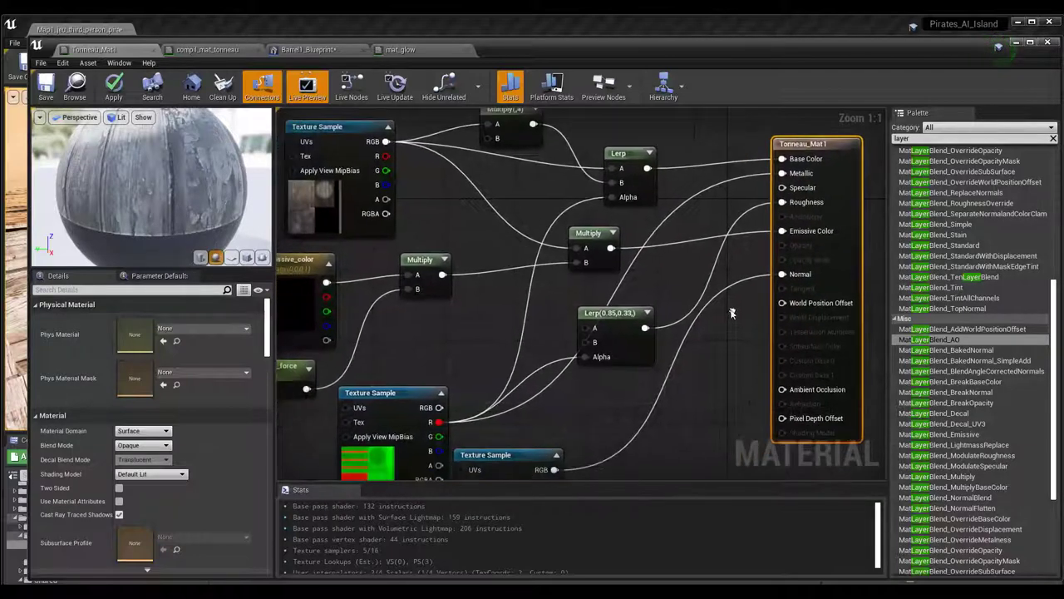
pyautogui.moveTo(540, 422); pyautogui.dragTo(542, 386, button='right')
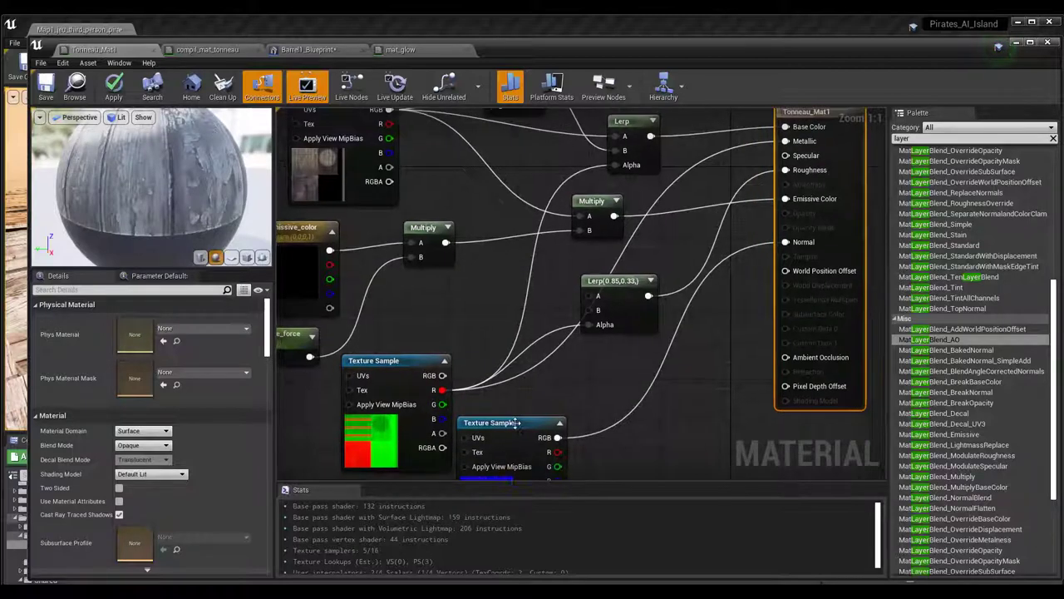
pyautogui.moveTo(516, 427)
pyautogui.mouseDown()
pyautogui.moveTo(597, 377)
pyautogui.moveTo(622, 385)
pyautogui.mouseUp()
pyautogui.moveTo(487, 327); pyautogui.dragTo(456, 361, button='right')
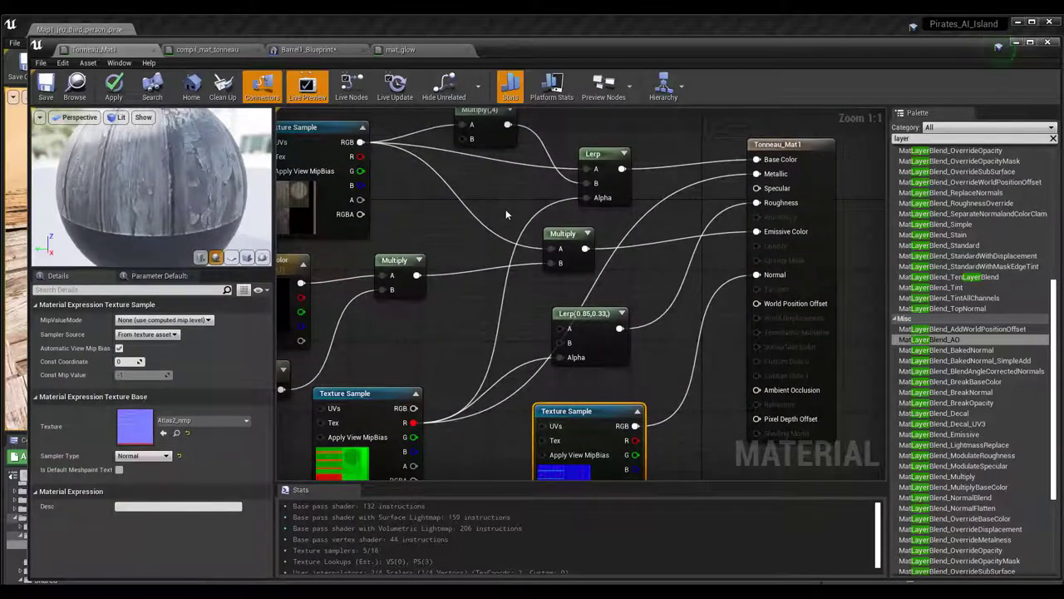
pyautogui.moveTo(494, 128); pyautogui.dragTo(537, 174, button='right')
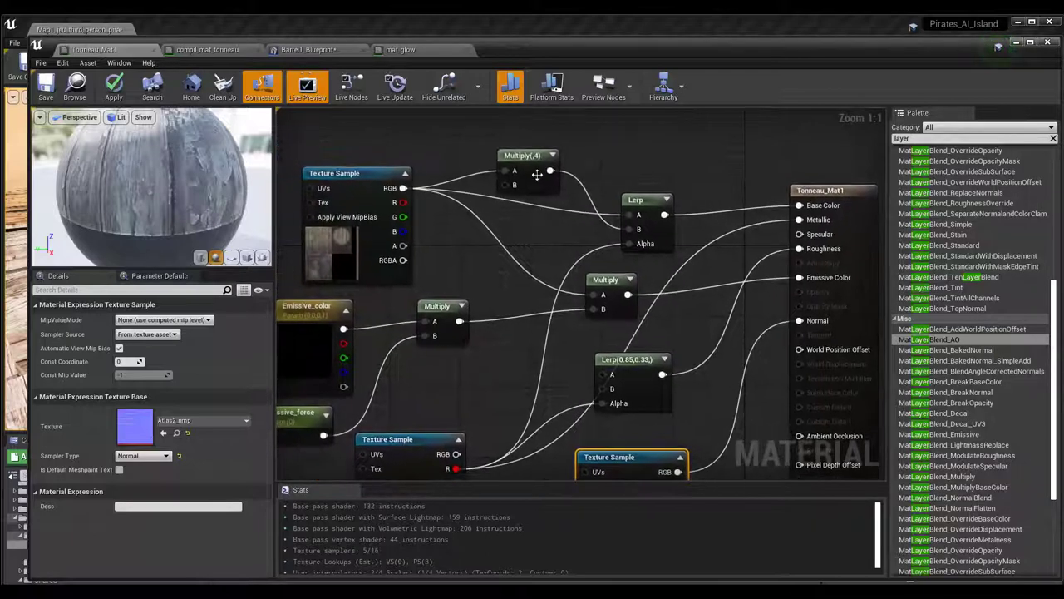
pyautogui.moveTo(372, 172); pyautogui.dragTo(370, 163)
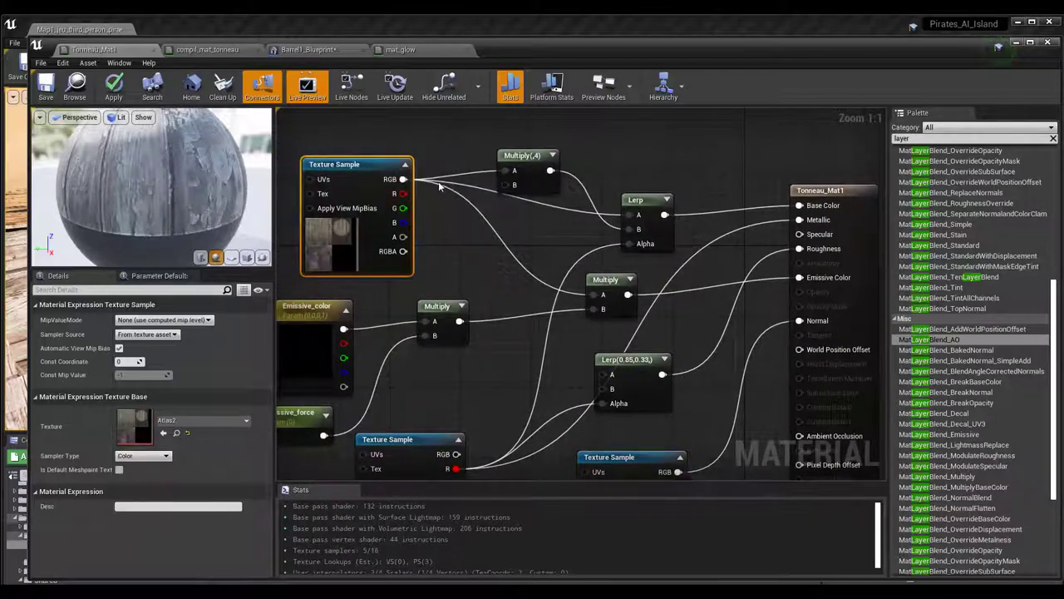
pyautogui.moveTo(518, 149); pyautogui.dragTo(518, 141)
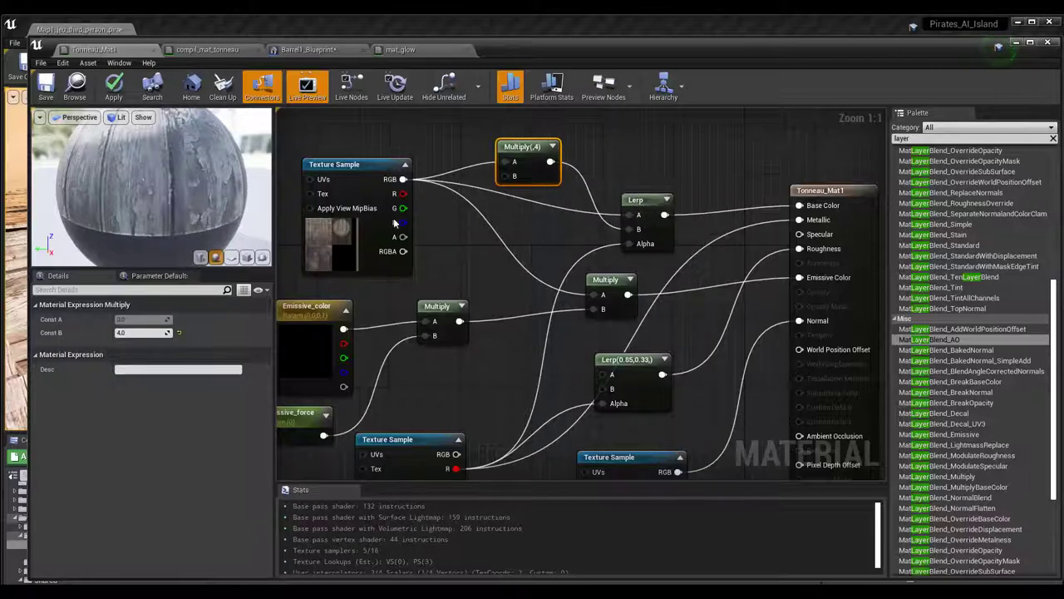
pyautogui.moveTo(468, 259); pyautogui.dragTo(470, 360, button='right')
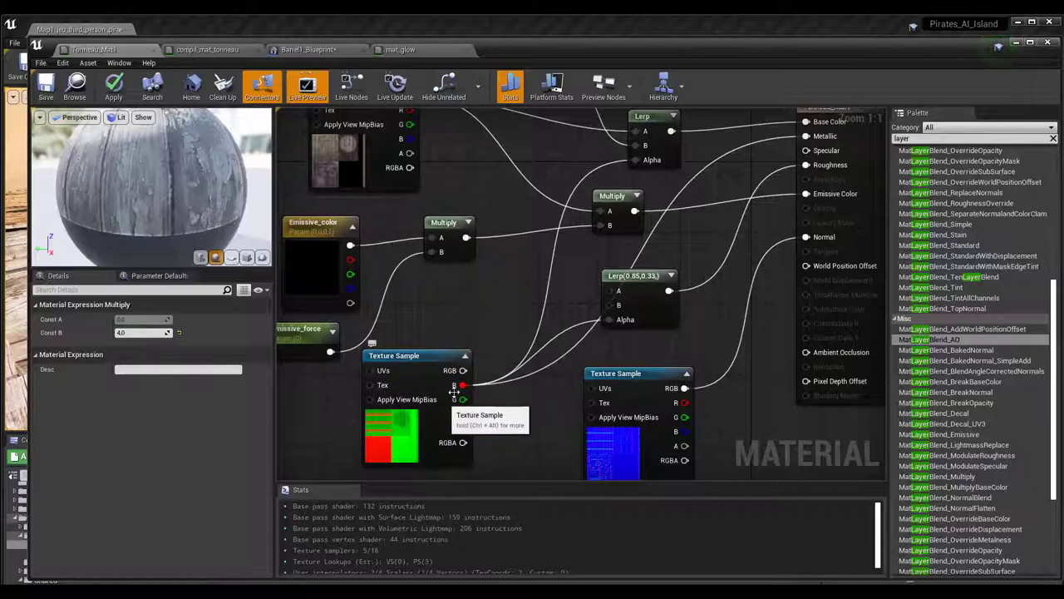
pyautogui.moveTo(492, 212); pyautogui.dragTo(412, 267, button='right')
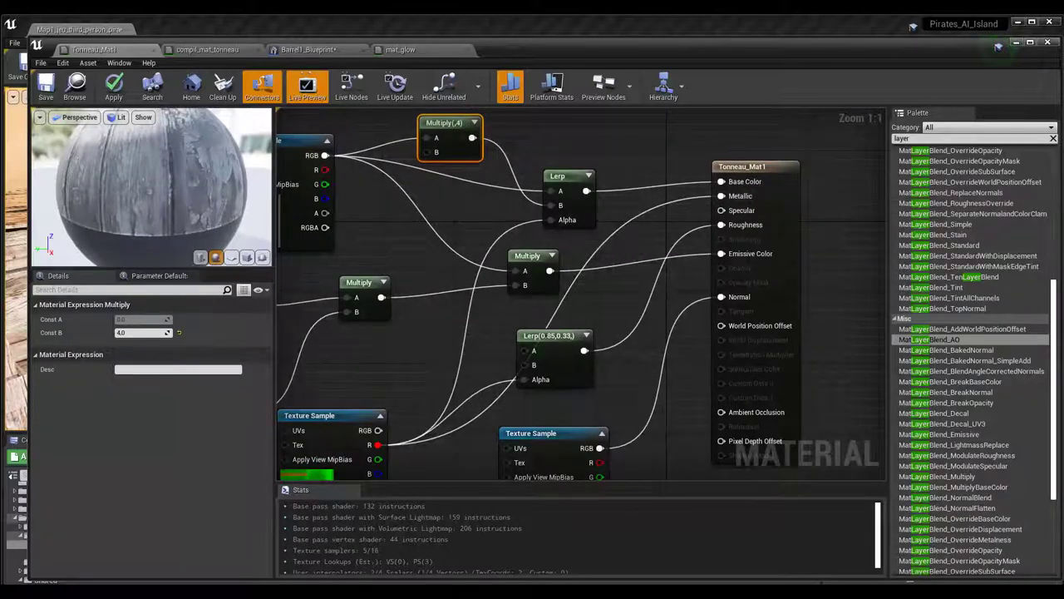
# Step: Shift the top Texture Sample up-left and the emissive Multiply node up-right
pyautogui.moveTo(579, 222); pyautogui.dragTo(625, 178, button='right')
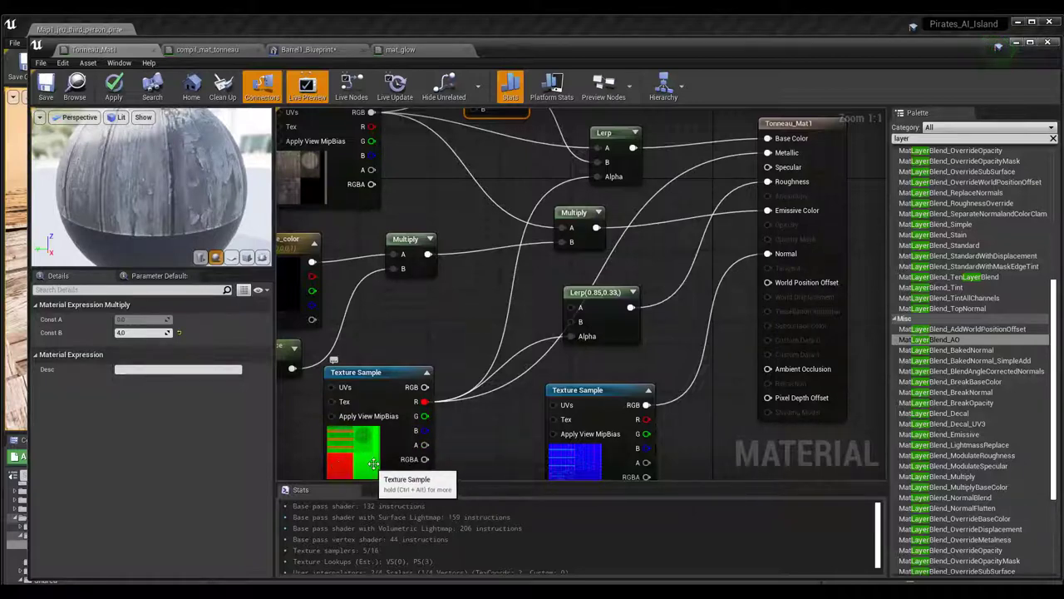
pyautogui.moveTo(531, 169); pyautogui.dragTo(510, 213, button='right')
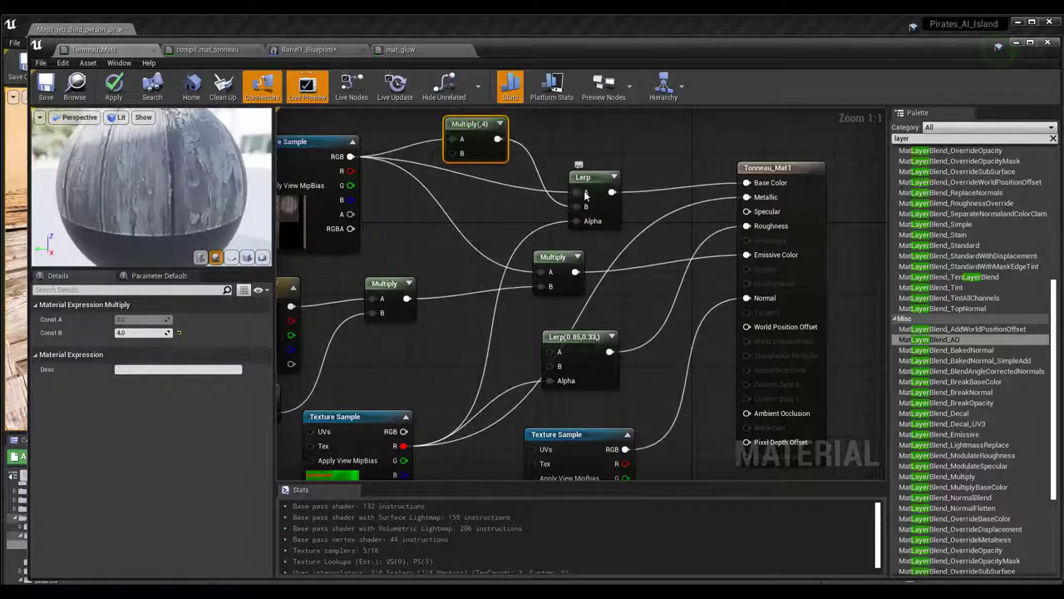
pyautogui.moveTo(645, 246); pyautogui.dragTo(648, 206, button='right')
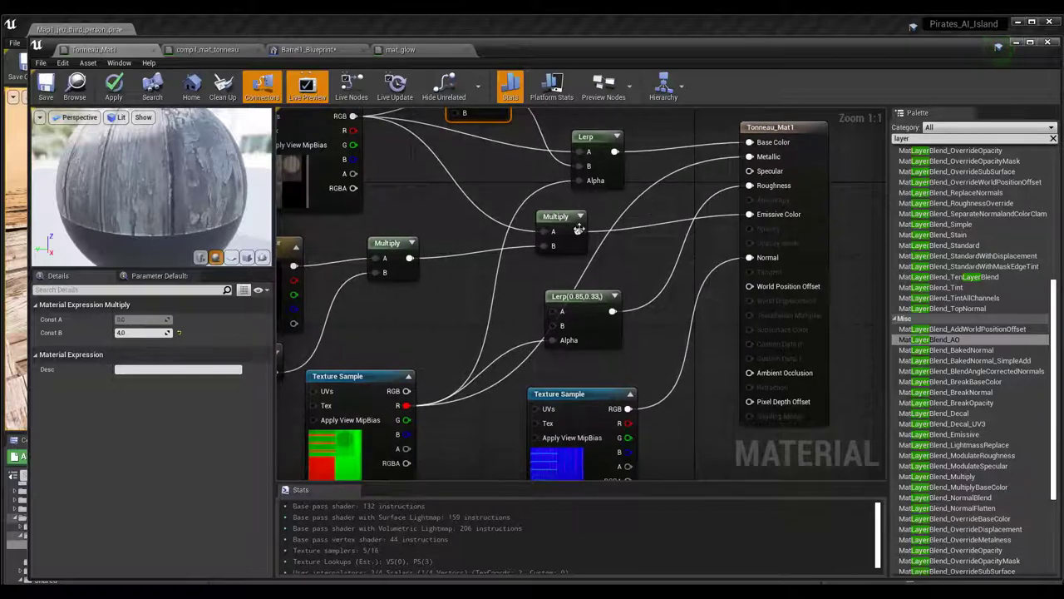
pyautogui.click(560, 210)
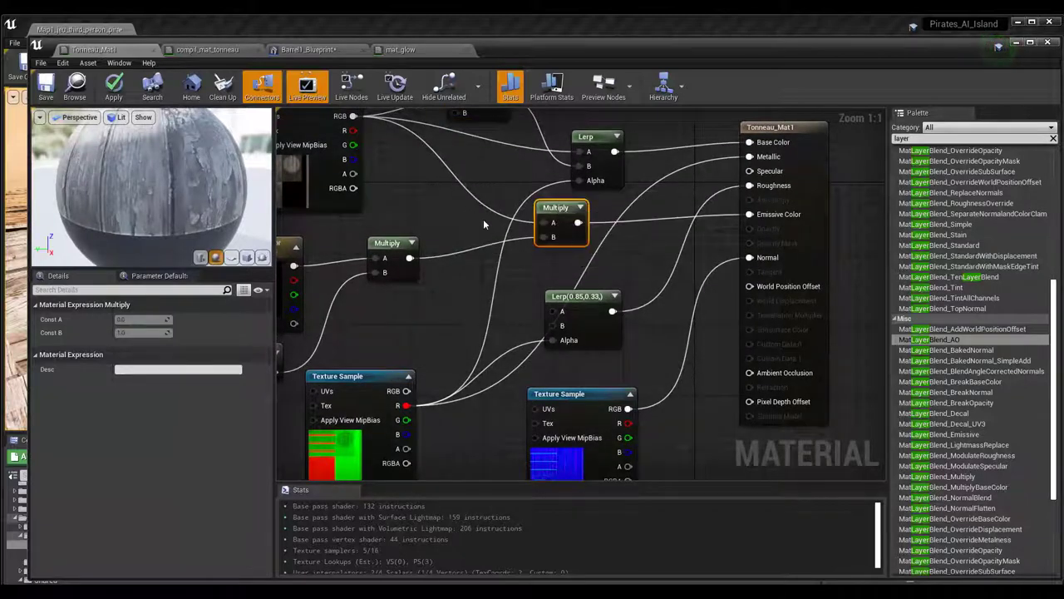
pyautogui.moveTo(318, 108); pyautogui.dragTo(382, 139, button='right')
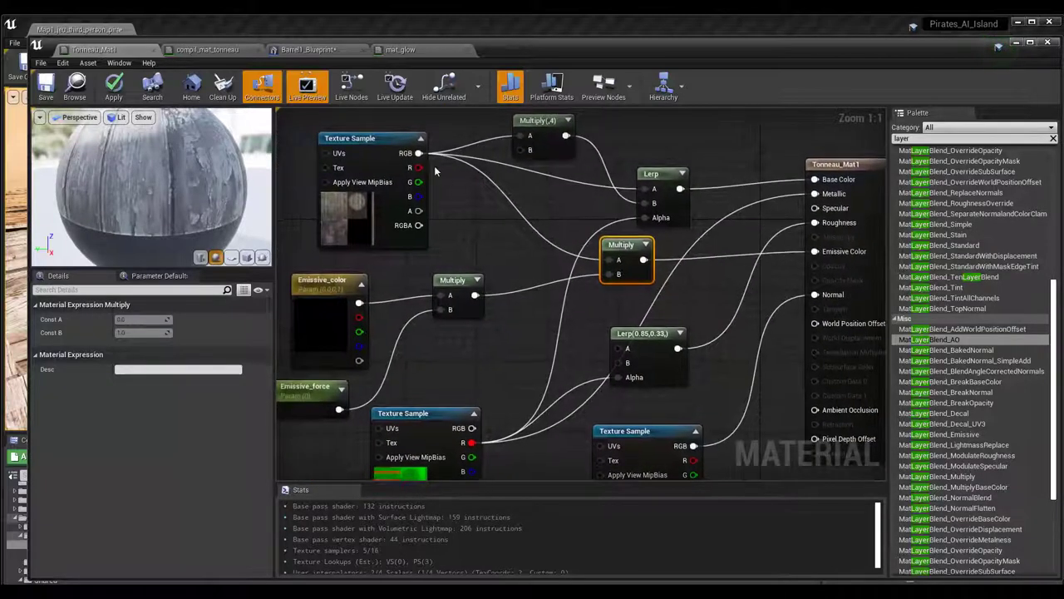
pyautogui.moveTo(382, 140); pyautogui.dragTo(363, 118)
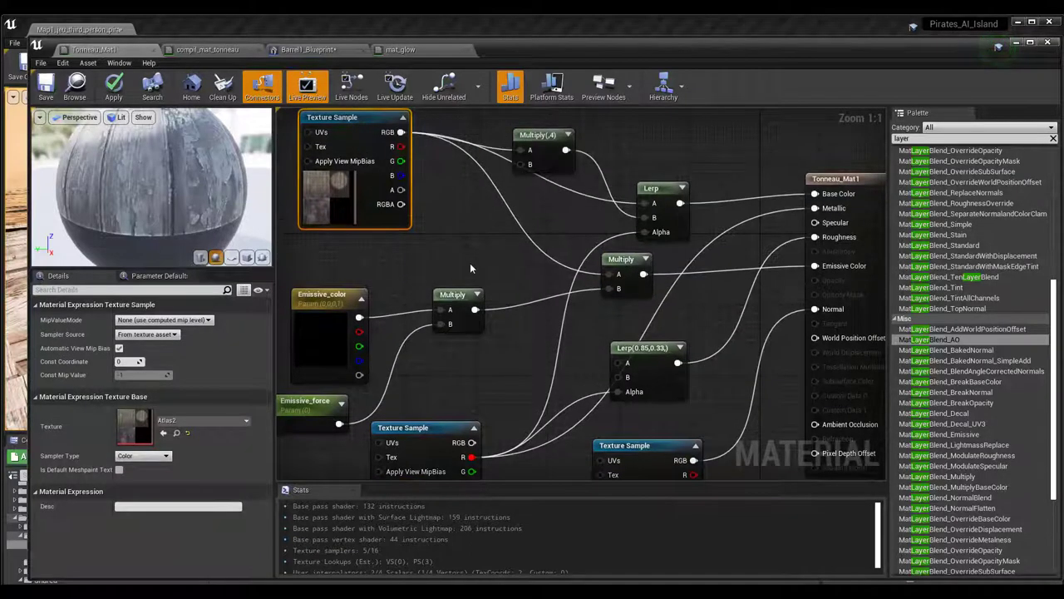
pyautogui.moveTo(469, 267); pyautogui.dragTo(470, 233, button='right')
pyautogui.moveTo(449, 261); pyautogui.dragTo(467, 252)
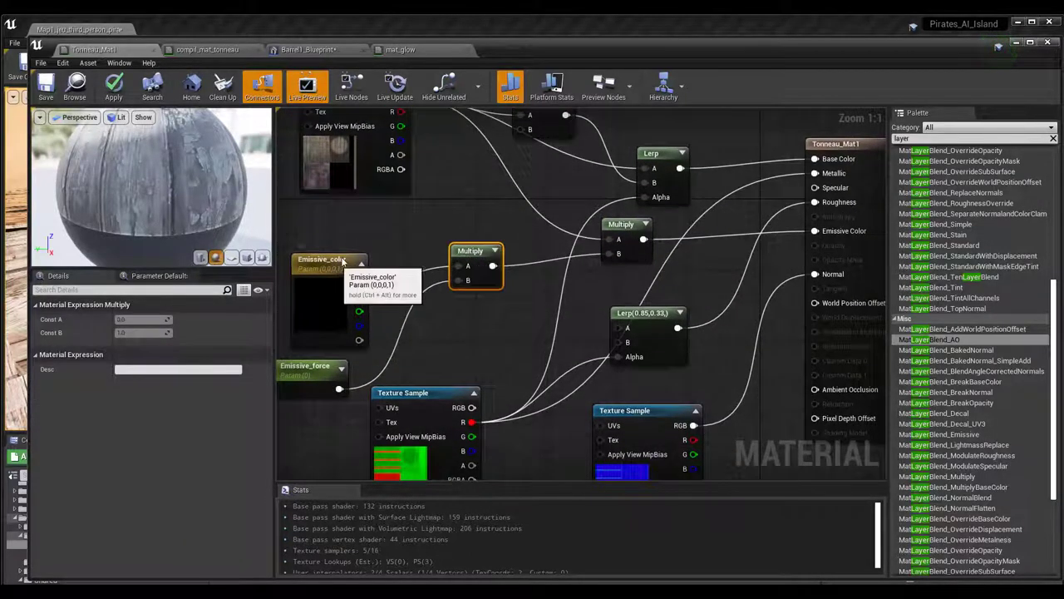
# Step: Bring the Emissive_color and Emissive_force nodes closer together beside the emissive Multiply
pyautogui.moveTo(342, 262); pyautogui.dragTo(367, 234)
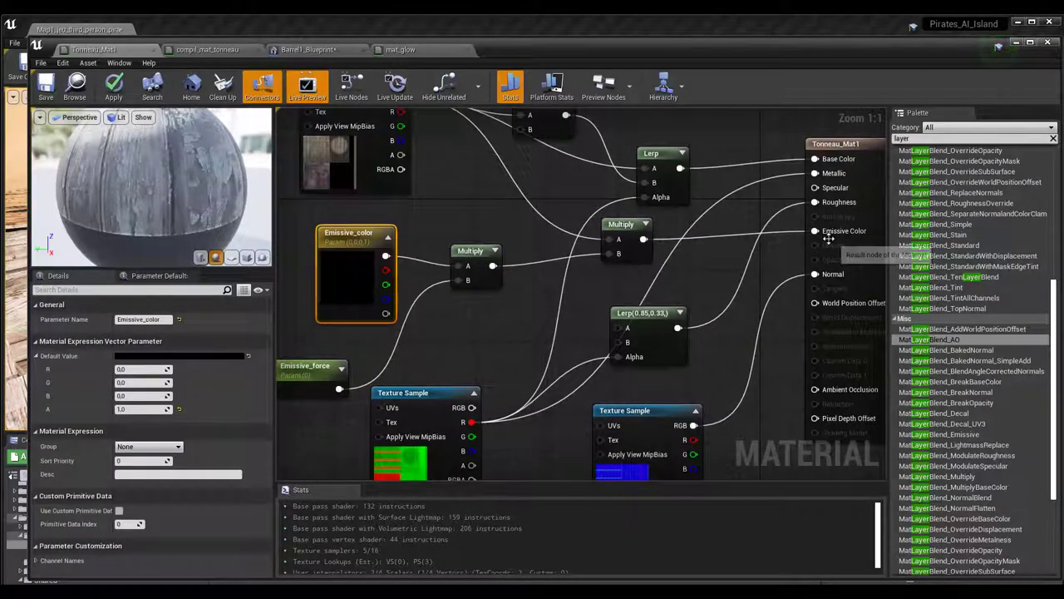
pyautogui.moveTo(431, 160); pyautogui.dragTo(441, 205, button='right')
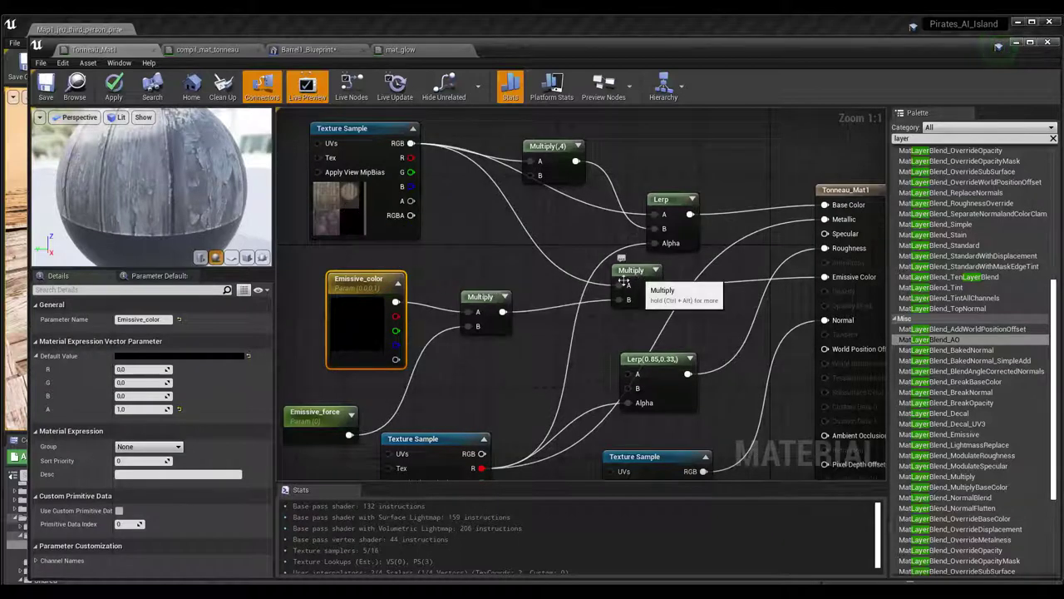
pyautogui.moveTo(489, 300); pyautogui.dragTo(489, 290)
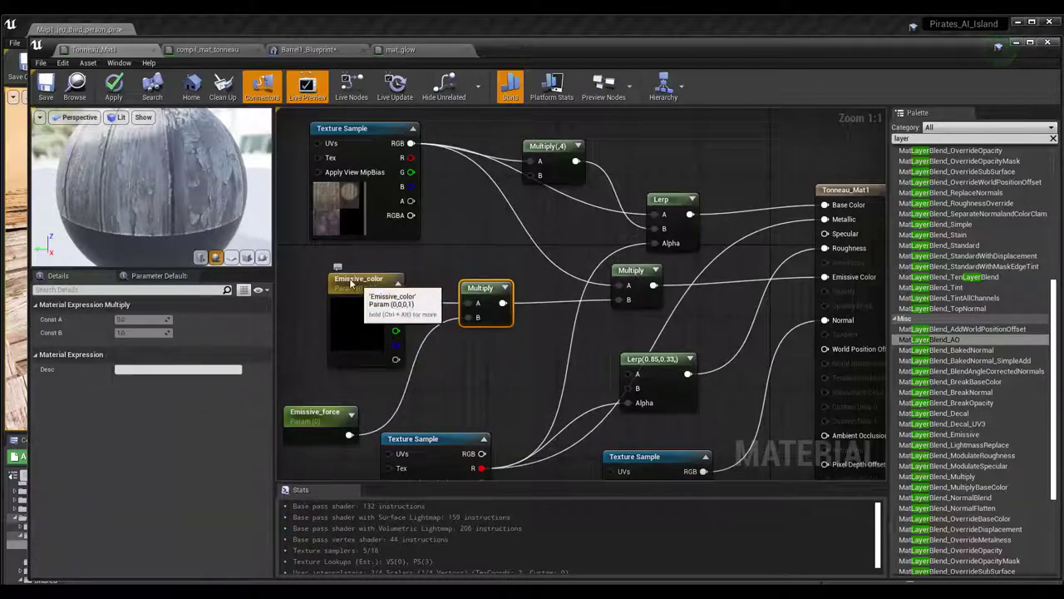
pyautogui.moveTo(359, 273); pyautogui.dragTo(332, 263)
pyautogui.moveTo(336, 425); pyautogui.dragTo(352, 407)
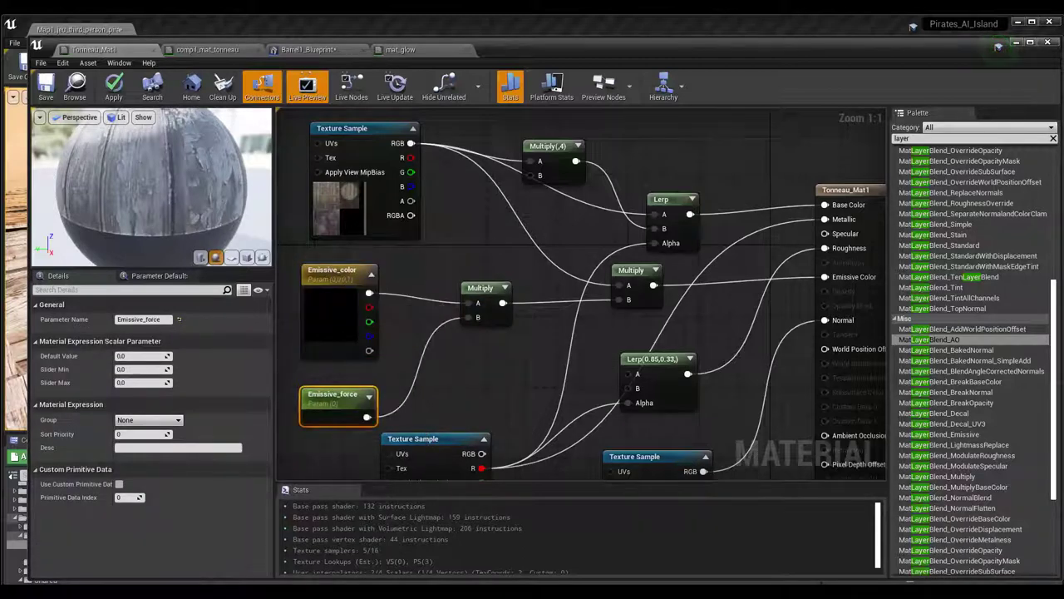
pyautogui.moveTo(333, 300); pyautogui.dragTo(367, 287, button='right')
pyautogui.rightClick(367, 287)
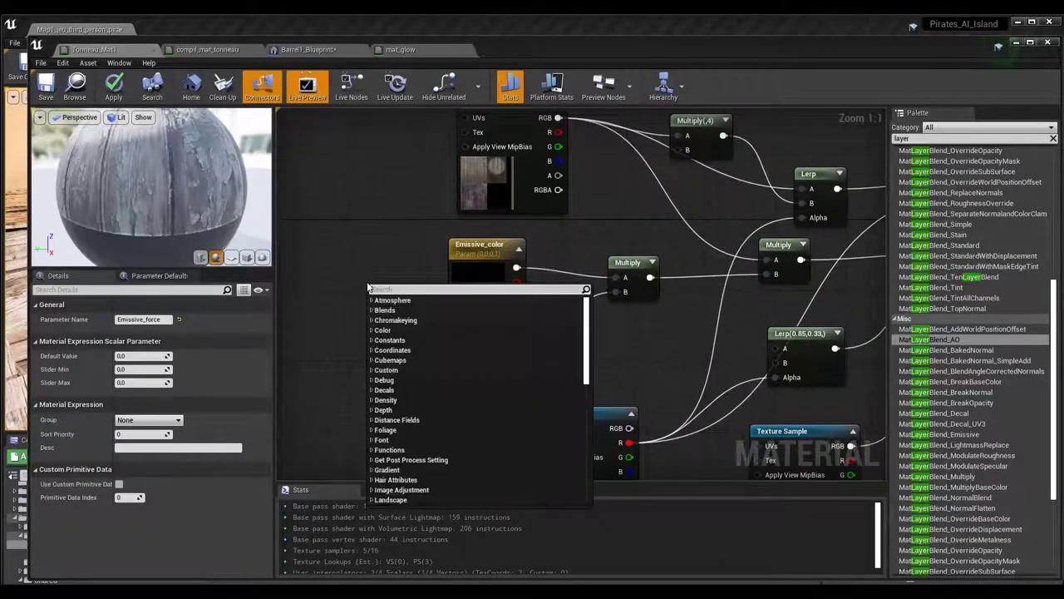
pyautogui.write('const')
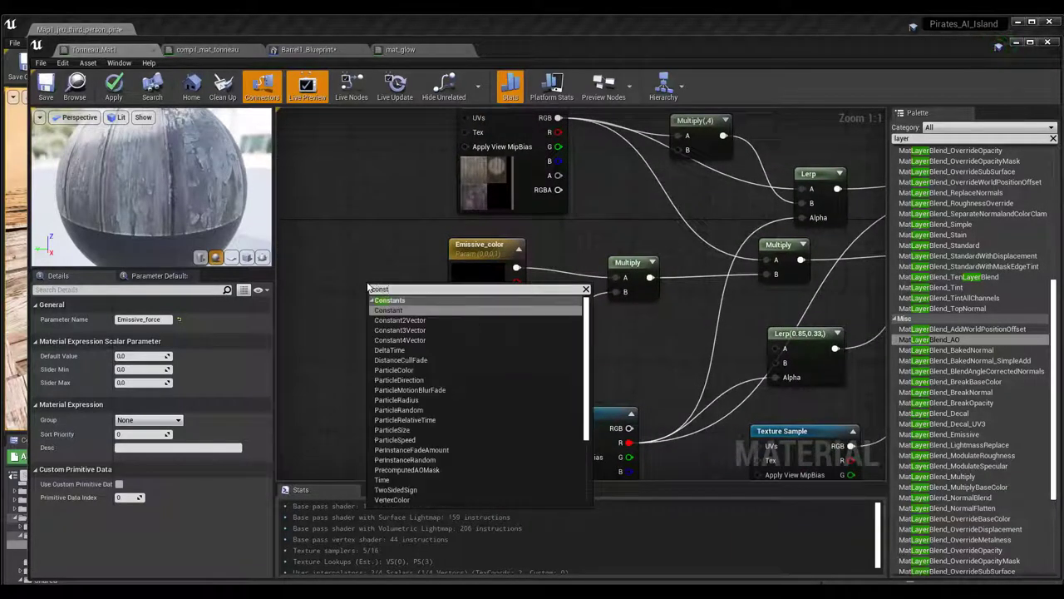
pyautogui.click(398, 330)
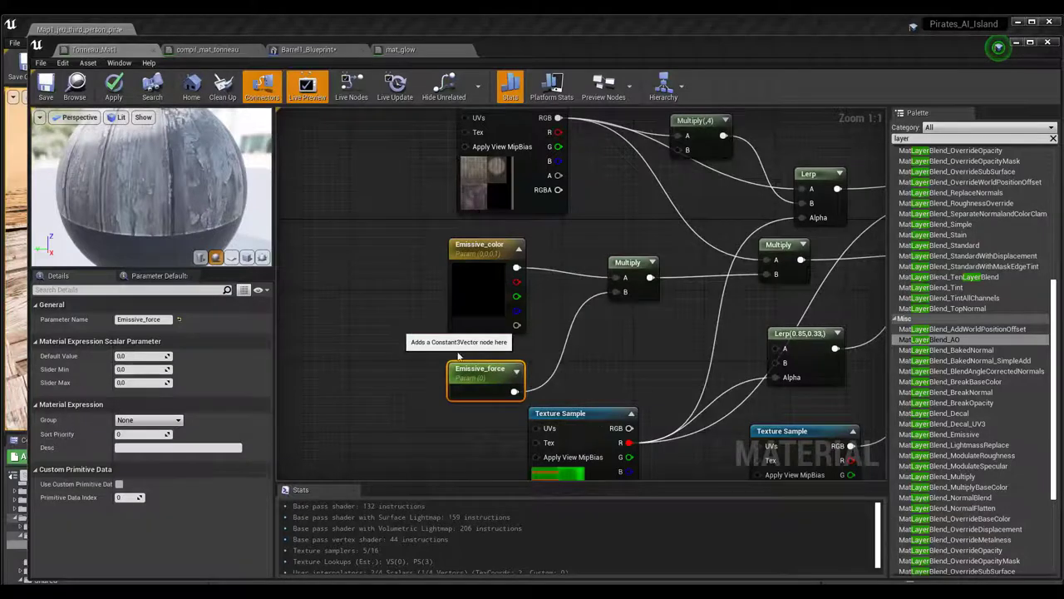
pyautogui.moveTo(375, 279); pyautogui.dragTo(352, 224)
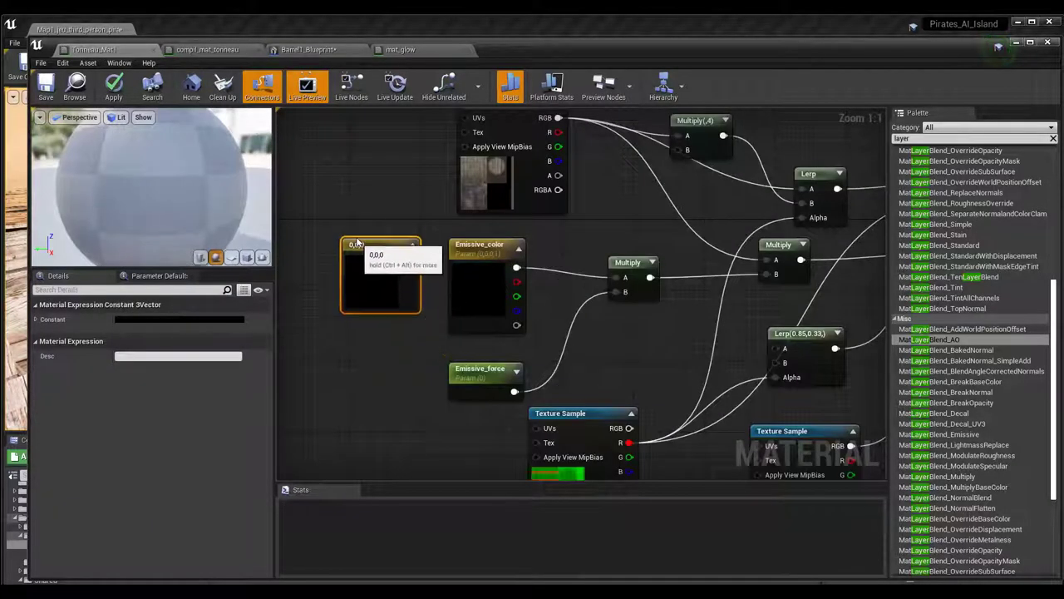
pyautogui.rightClick(356, 236)
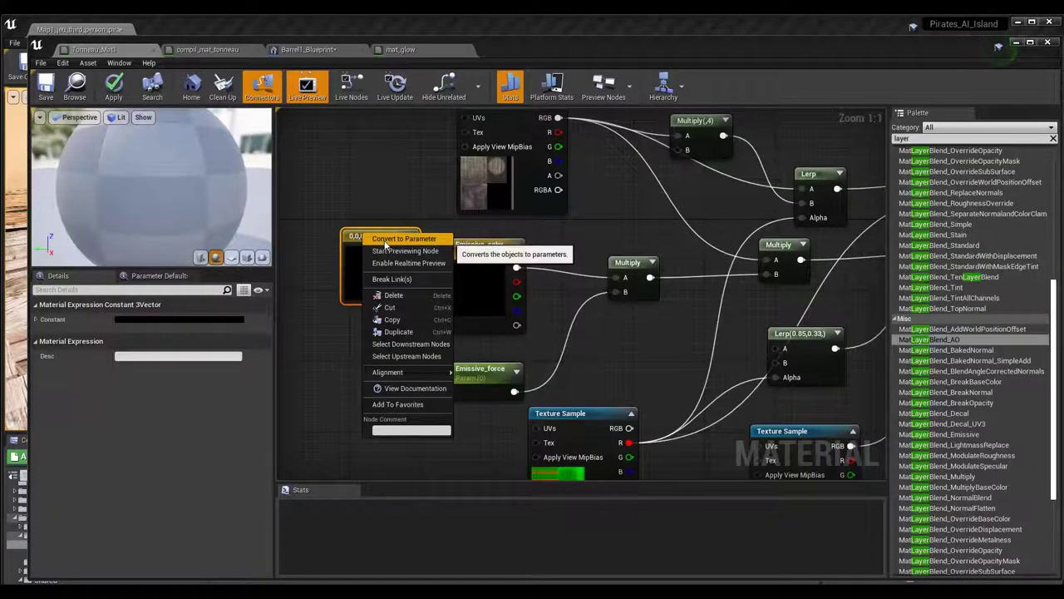
pyautogui.click(386, 241)
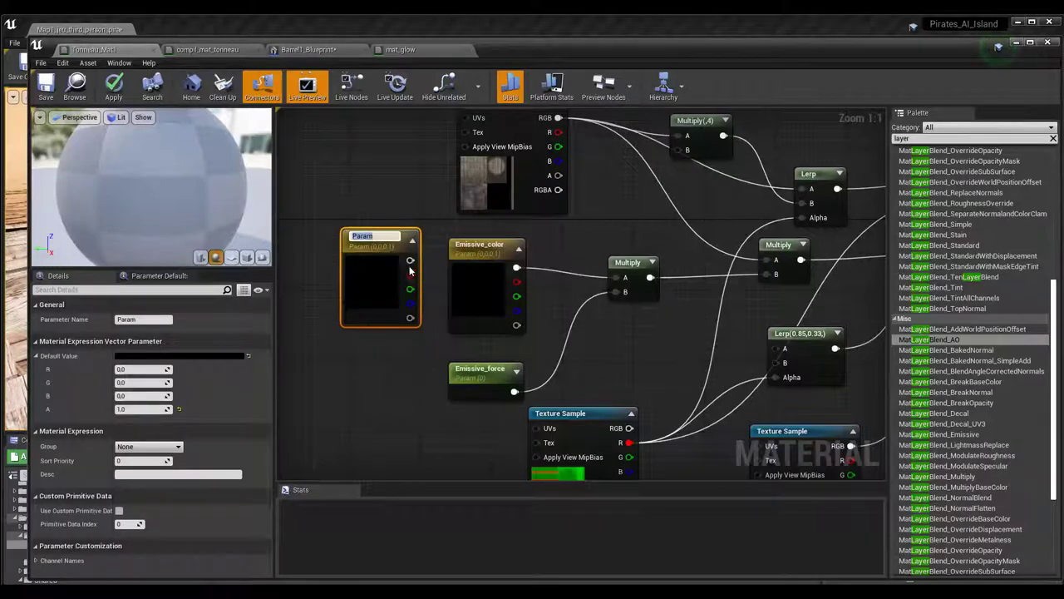
pyautogui.click(329, 287)
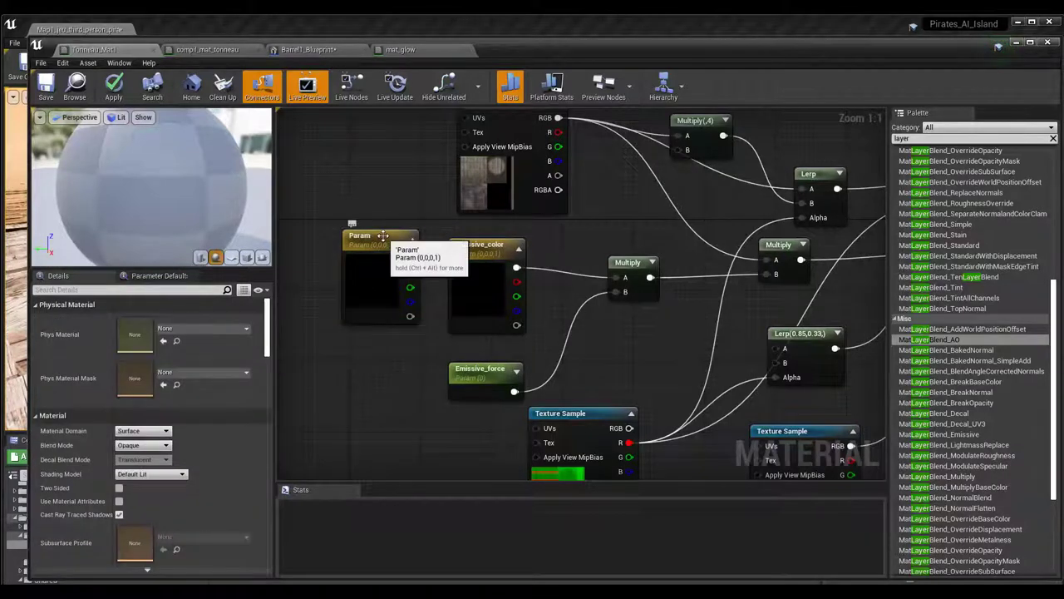
pyautogui.click(383, 237)
pyautogui.press('Delete')
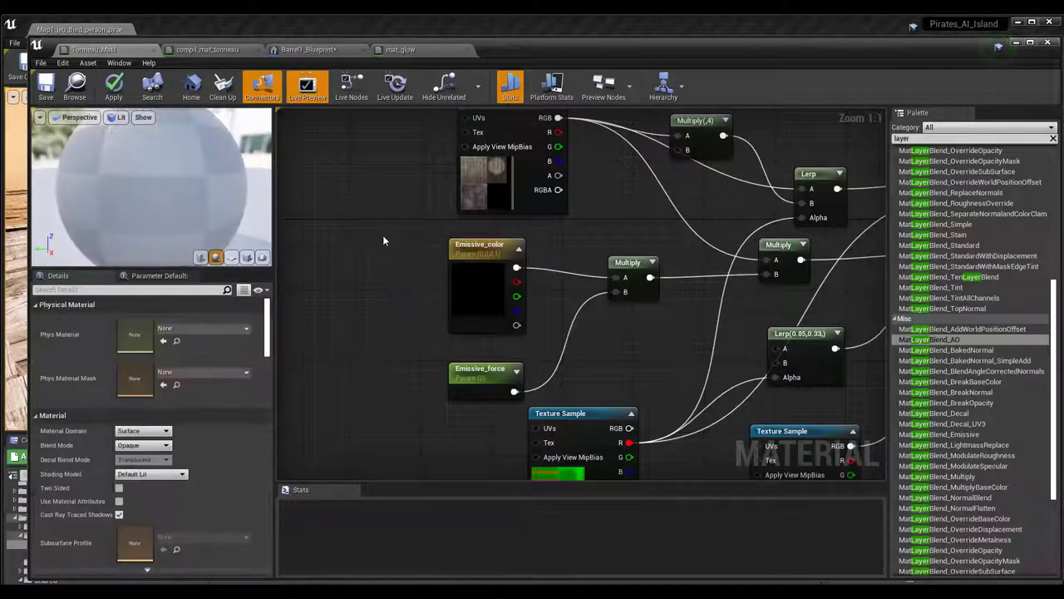
pyautogui.moveTo(500, 250); pyautogui.dragTo(492, 250)
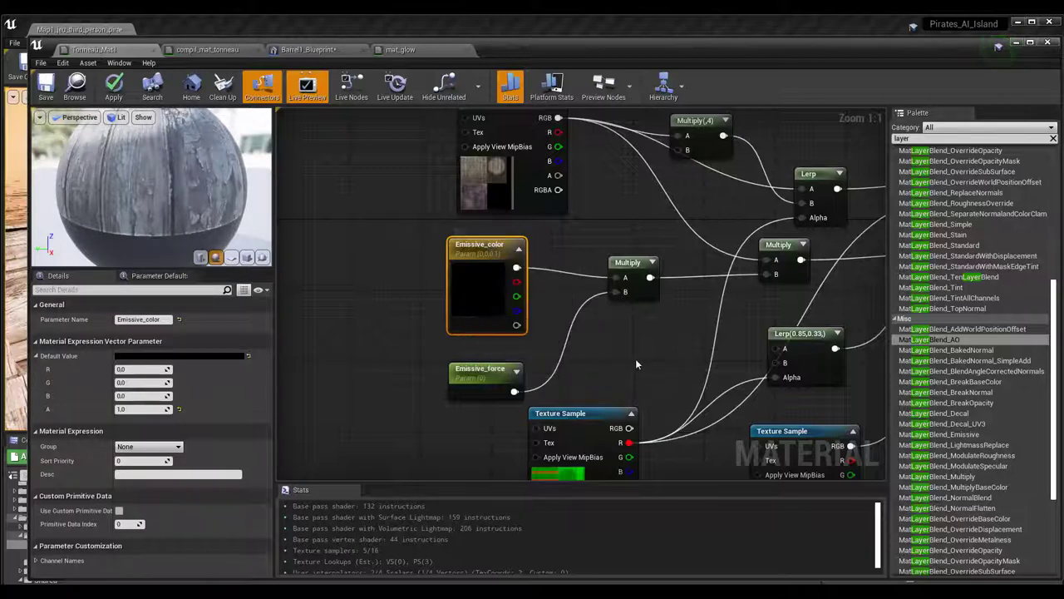
# Step: Nudge the Emissive_force and Emissive_color nodes into place and inspect Emissive_force and the Multiply node
pyautogui.moveTo(636, 364); pyautogui.dragTo(579, 346, button='right')
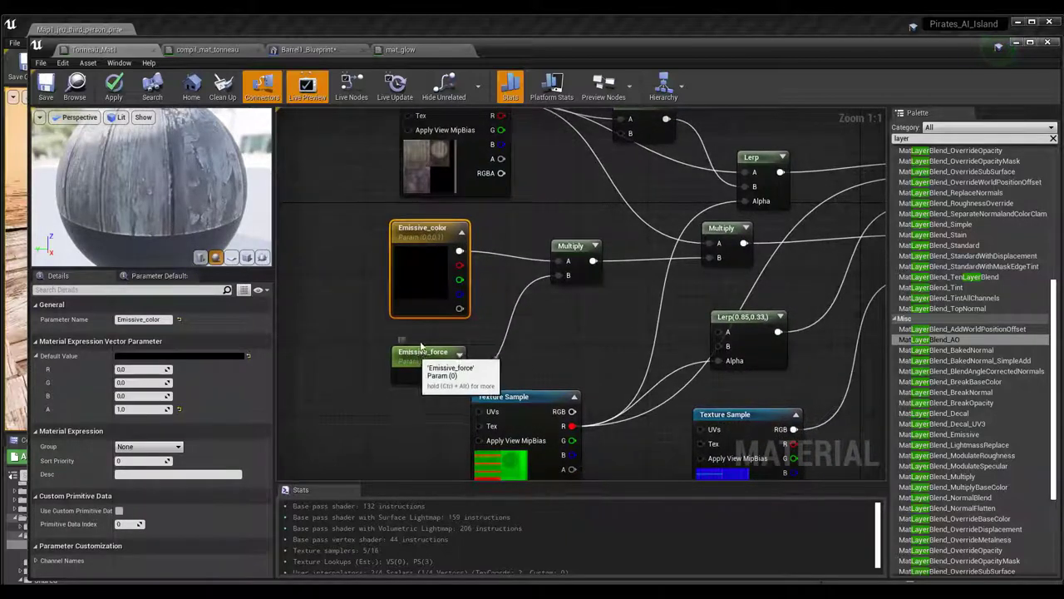
pyautogui.moveTo(420, 346); pyautogui.dragTo(420, 337)
pyautogui.moveTo(425, 235); pyautogui.dragTo(415, 237)
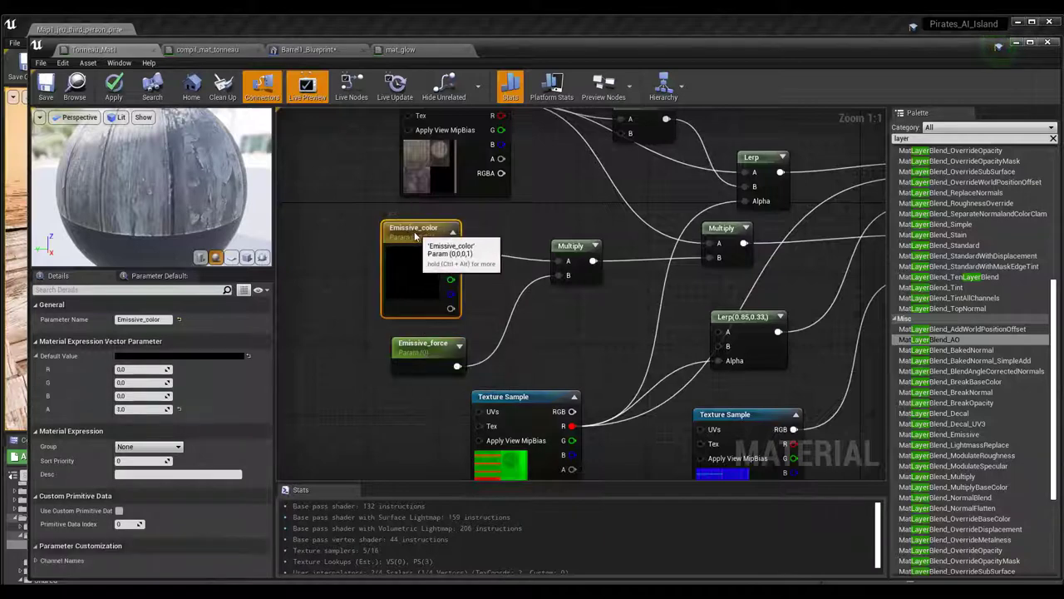
pyautogui.click(417, 360)
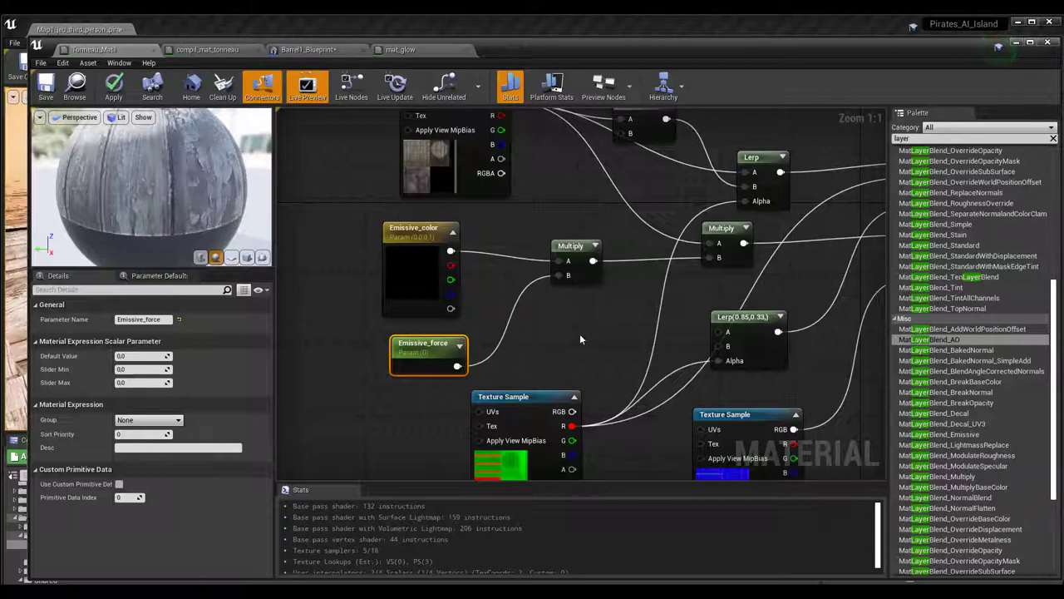
pyautogui.moveTo(581, 339); pyautogui.dragTo(480, 336, button='right')
pyautogui.click(474, 241)
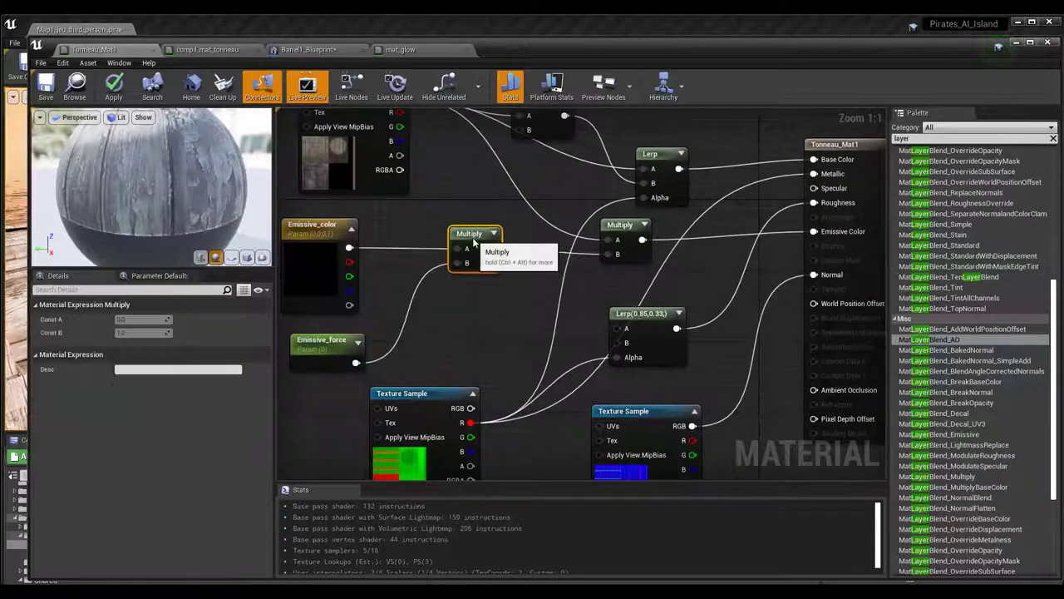
# Step: Confirm Emissive_color defaults to black (0,0,0,1) and Emissive_force to 0.0
pyautogui.moveTo(490, 347)
pyautogui.mouseDown(button='right')
pyautogui.moveTo(400, 350)
pyautogui.moveTo(412, 331)
pyautogui.mouseUp(button='right')
pyautogui.moveTo(424, 246); pyautogui.dragTo(412, 192, button='right')
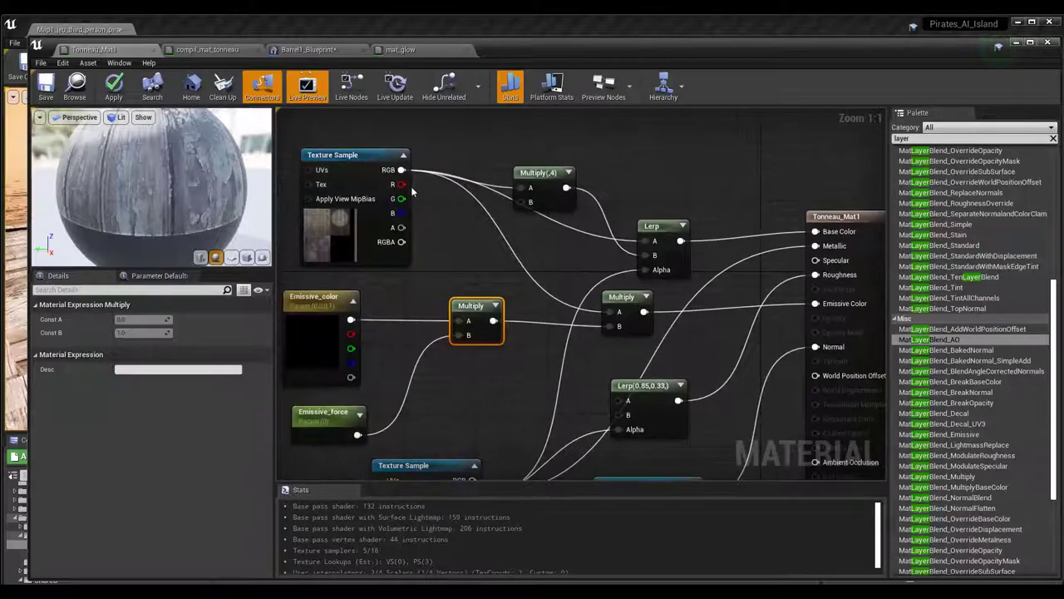
pyautogui.moveTo(467, 252)
pyautogui.mouseDown(button='right')
pyautogui.moveTo(457, 225)
pyautogui.moveTo(422, 199)
pyautogui.mouseUp(button='right')
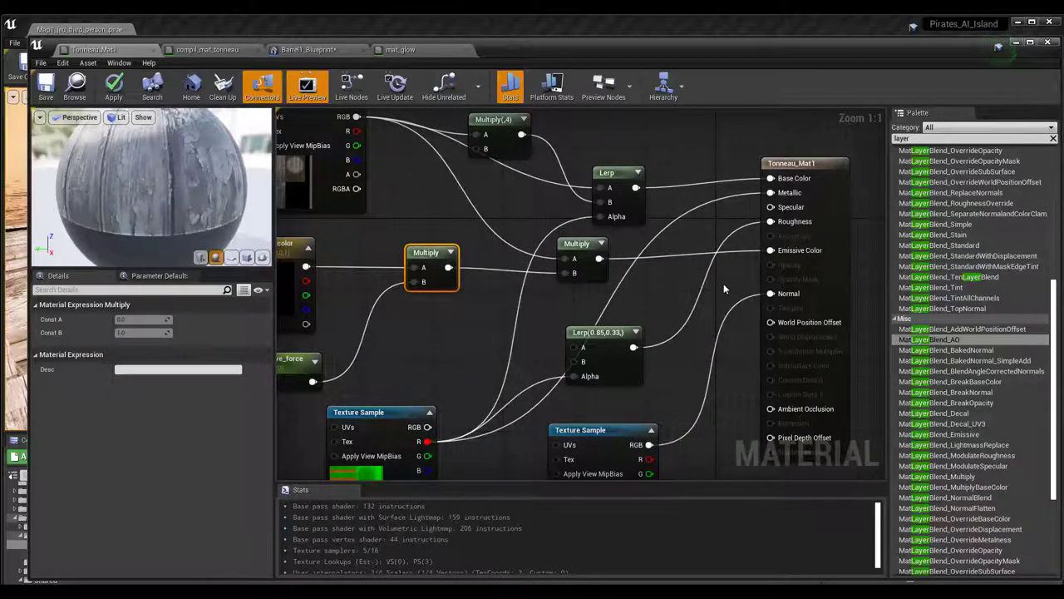
pyautogui.scroll(-1, 724, 289)
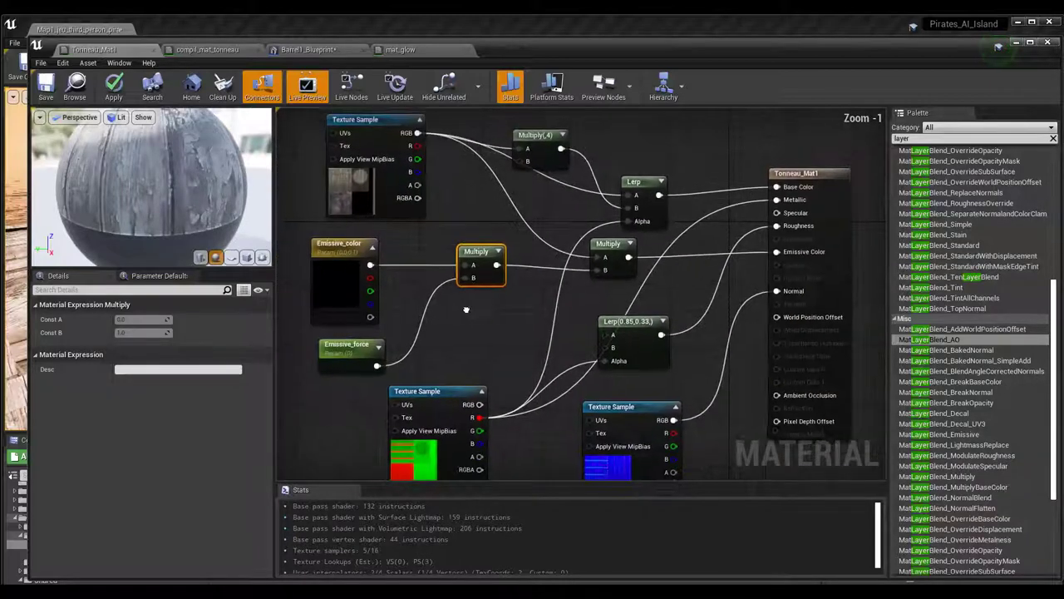
pyautogui.moveTo(465, 309); pyautogui.dragTo(473, 329, button='right')
pyautogui.click(354, 266)
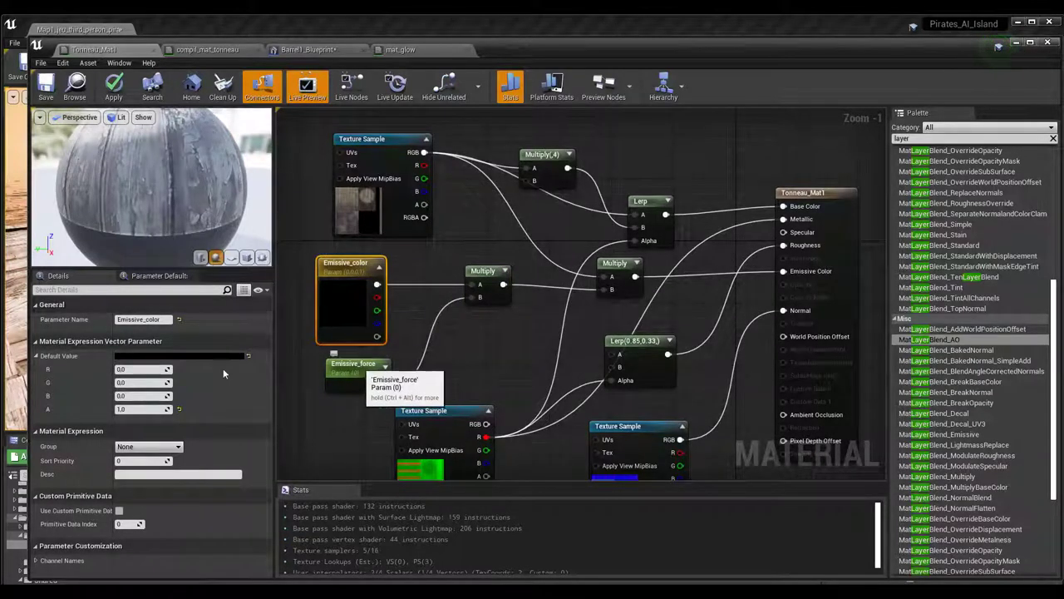
pyautogui.click(353, 369)
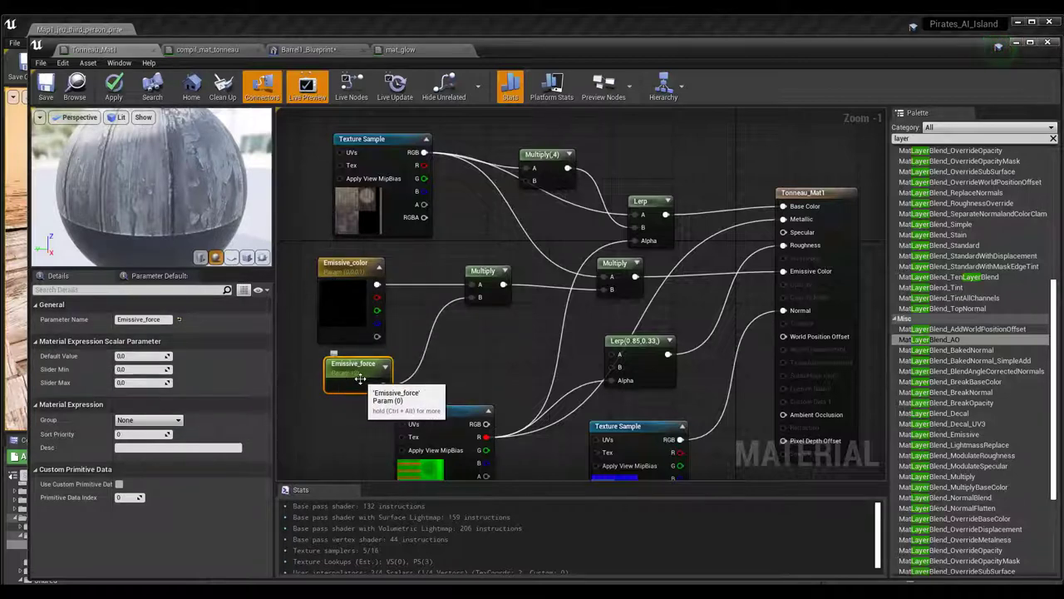
# Step: Apply the Tonneau_Mat1 changes and move the material editor down to reveal the pier level
pyautogui.click(118, 93)
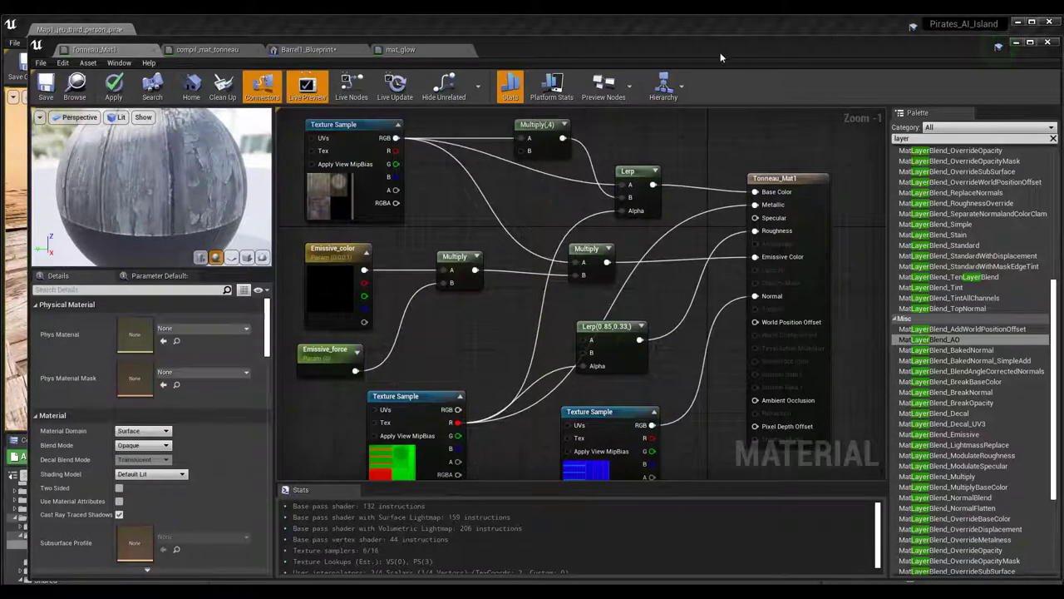
pyautogui.moveTo(716, 46)
pyautogui.mouseDown()
pyautogui.moveTo(707, 502)
pyautogui.moveTo(707, 464)
pyautogui.mouseUp()
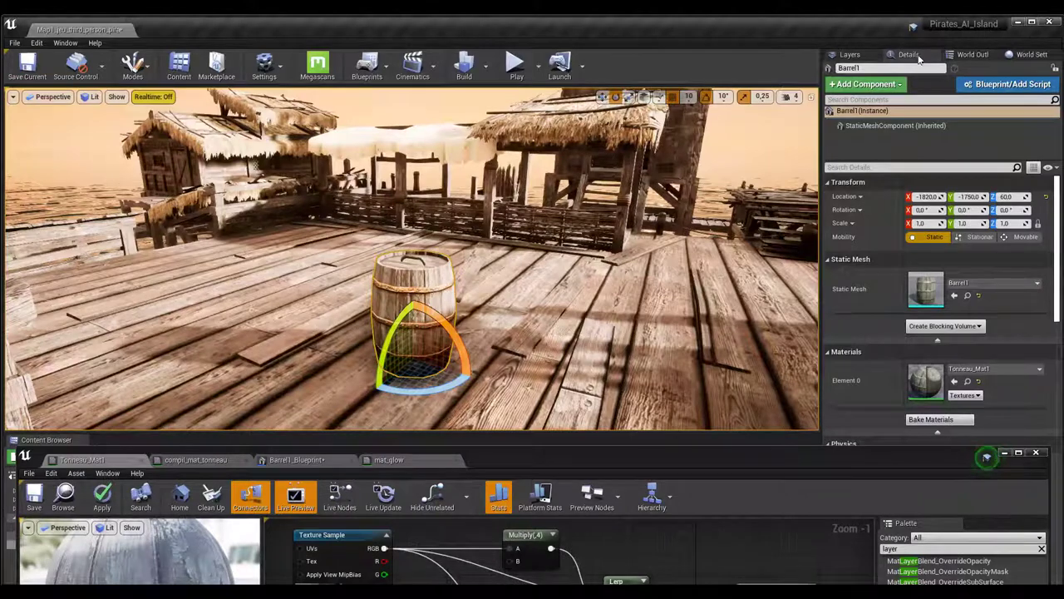
# Step: Convert Barrel1 into a StaticMeshActor-based blueprint named BP_Tonneau
pyautogui.click(1011, 85)
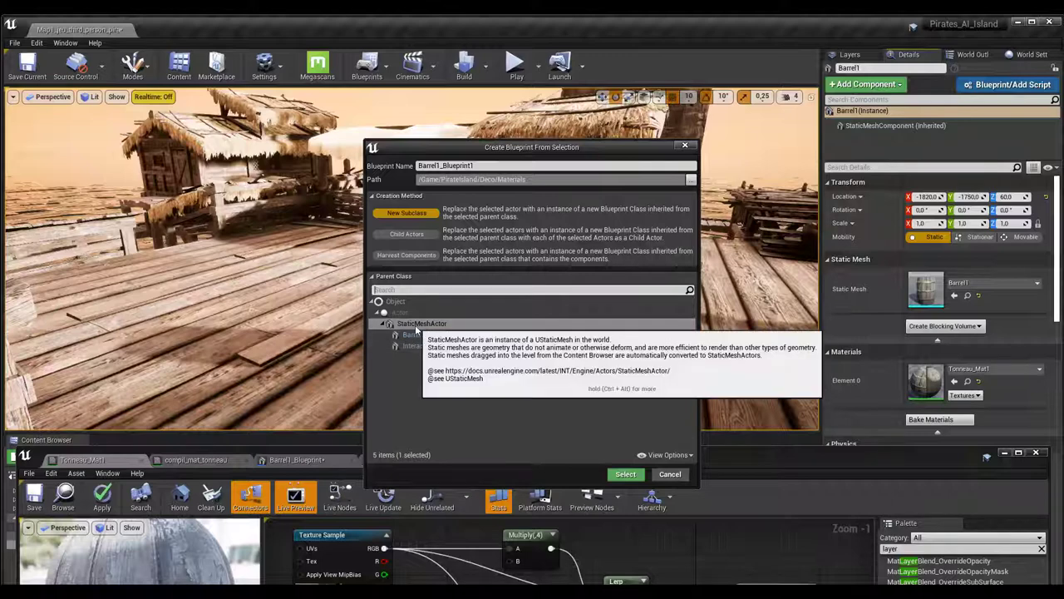
pyautogui.click(416, 326)
pyautogui.click(628, 481)
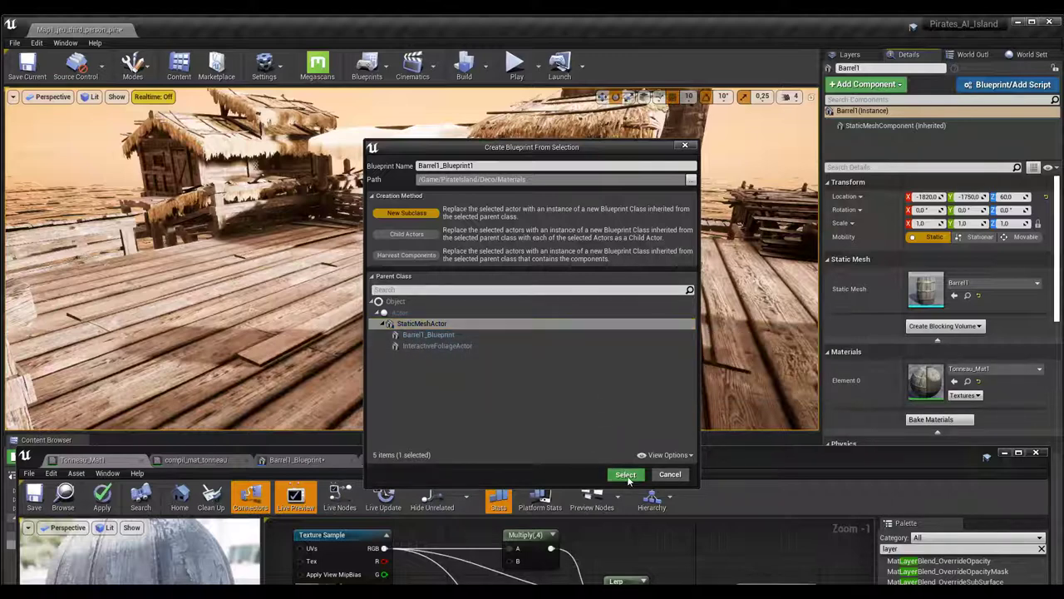
pyautogui.click(439, 165)
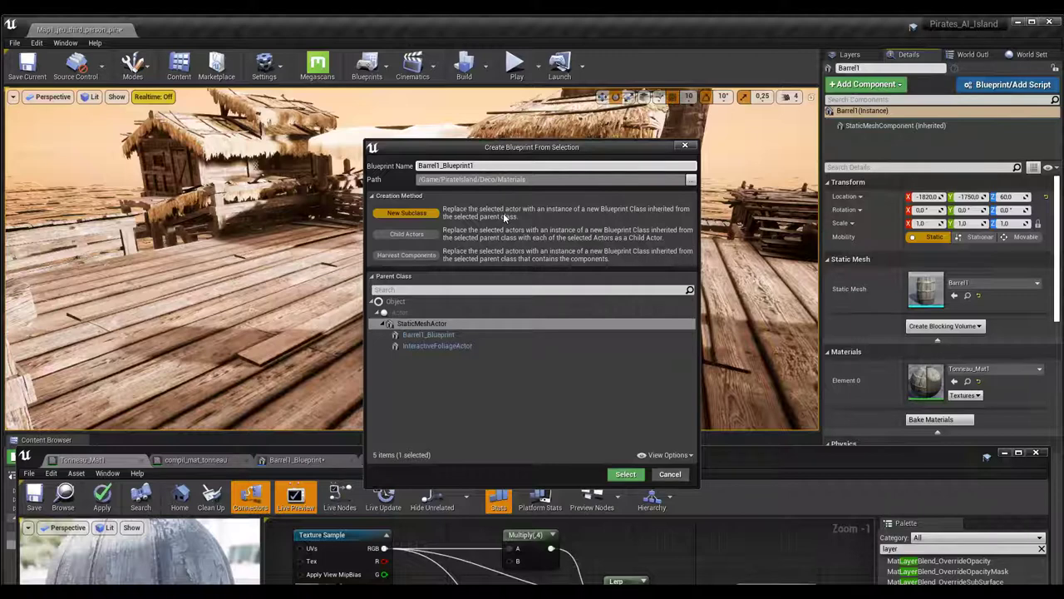
pyautogui.hotkey('ctrl', 'a')
pyautogui.write('BP_T')
pyautogui.write('onneau')
pyautogui.click(630, 476)
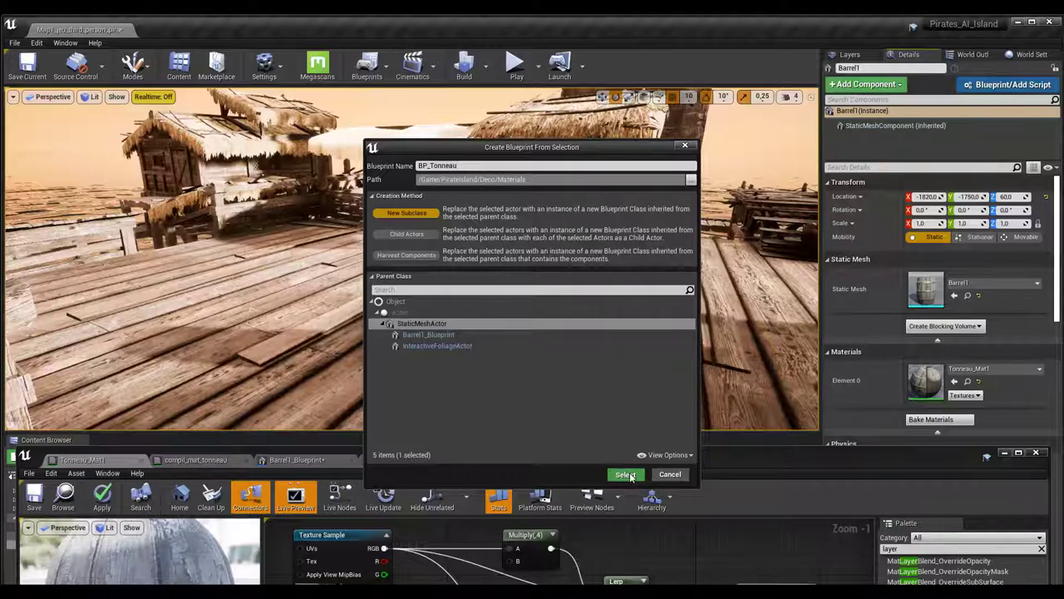
pyautogui.click(629, 475)
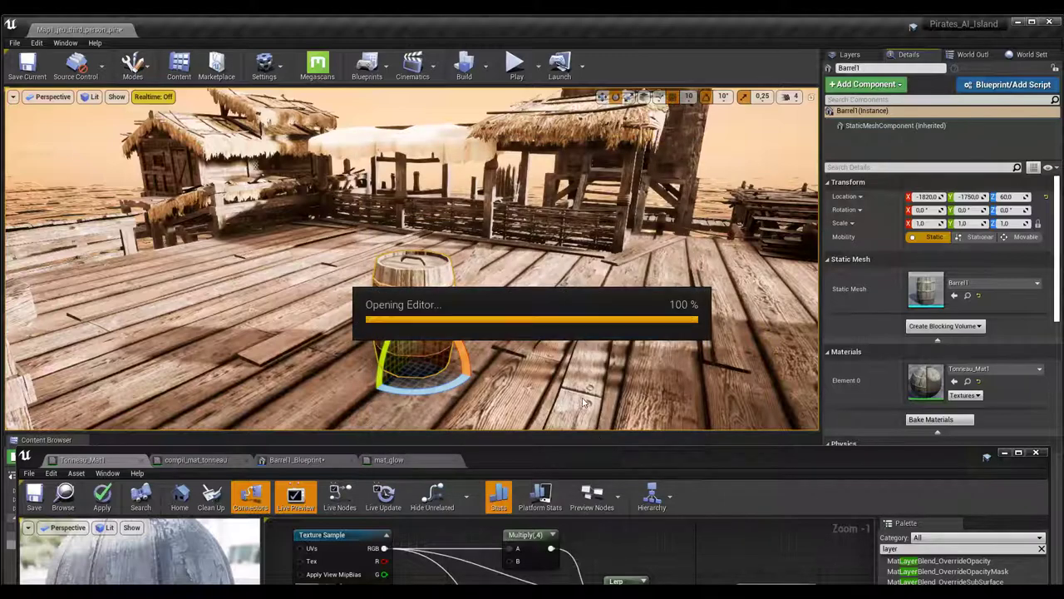
# Step: Show the full BP_Tonneau editor, orbit the barrel, and select the inherited StaticMeshComponent
pyautogui.moveTo(622, 460); pyautogui.dragTo(623, 106)
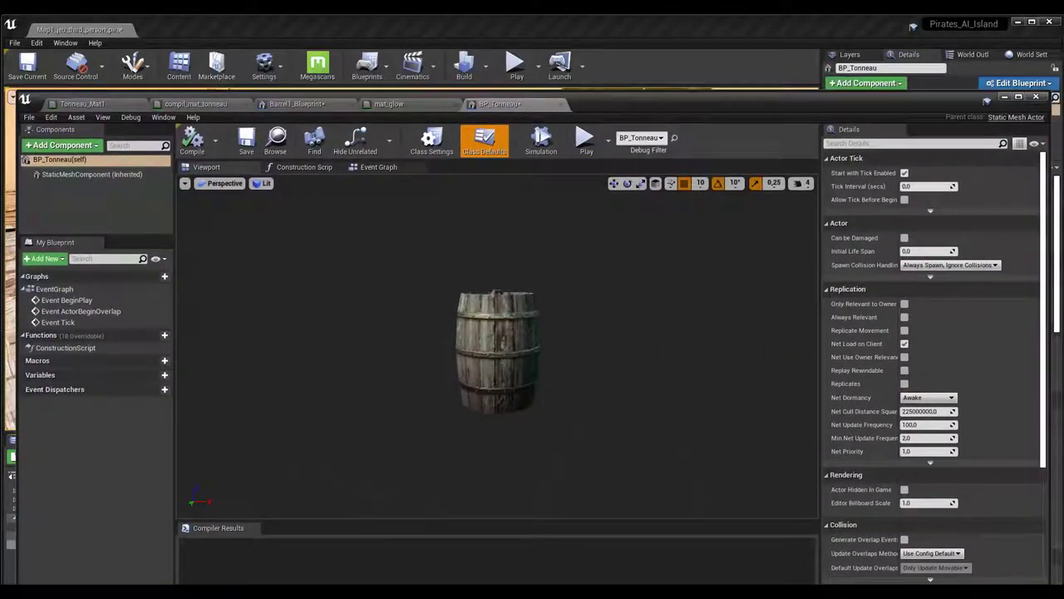
pyautogui.moveTo(505, 347); pyautogui.dragTo(502, 359)
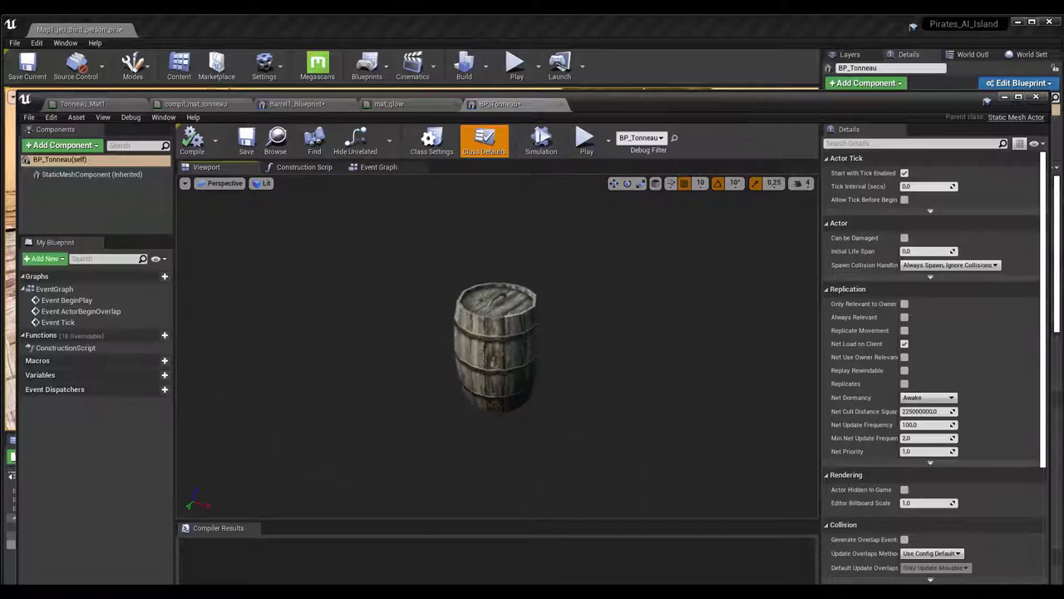
pyautogui.click(58, 175)
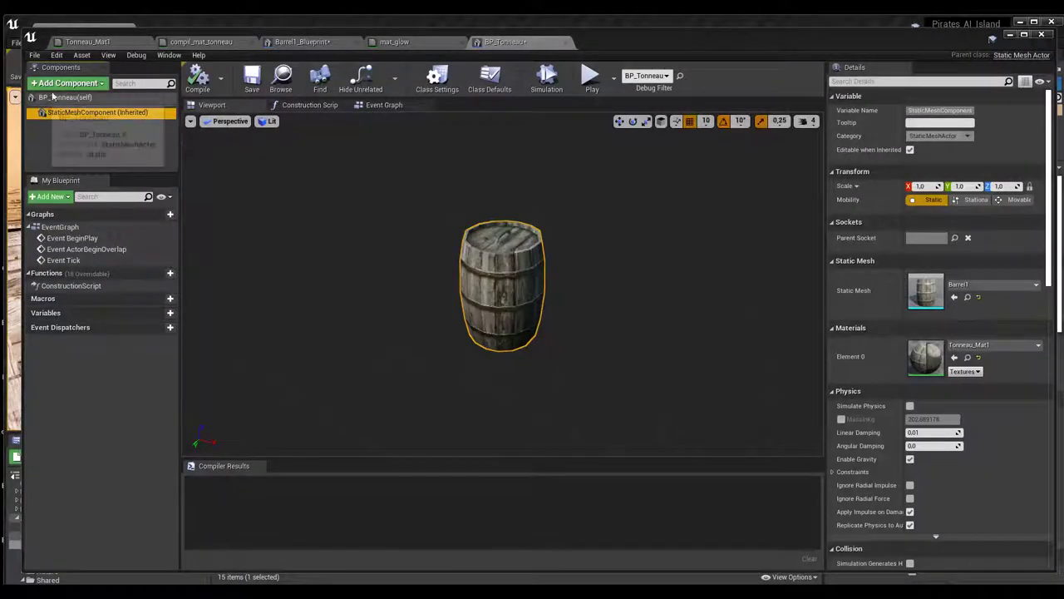
# Step: Add a Box collision component to BP_Tonneau, keeping its default name
pyautogui.click(66, 83)
pyautogui.scroll(-3, 80, 238)
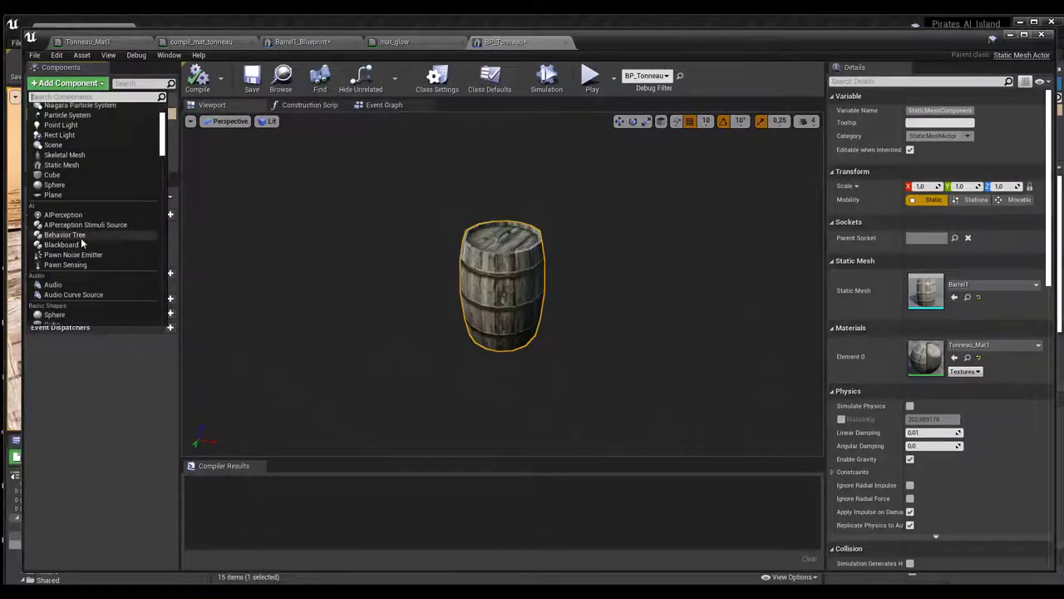
pyautogui.scroll(-2, 81, 238)
pyautogui.scroll(-2, 82, 238)
pyautogui.scroll(-2, 81, 238)
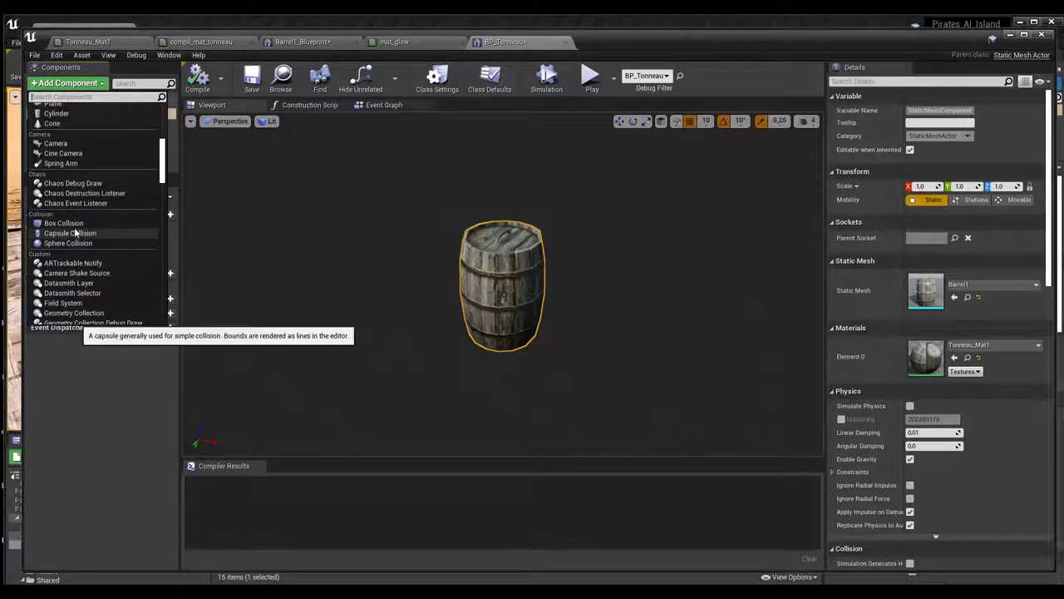
pyautogui.click(73, 224)
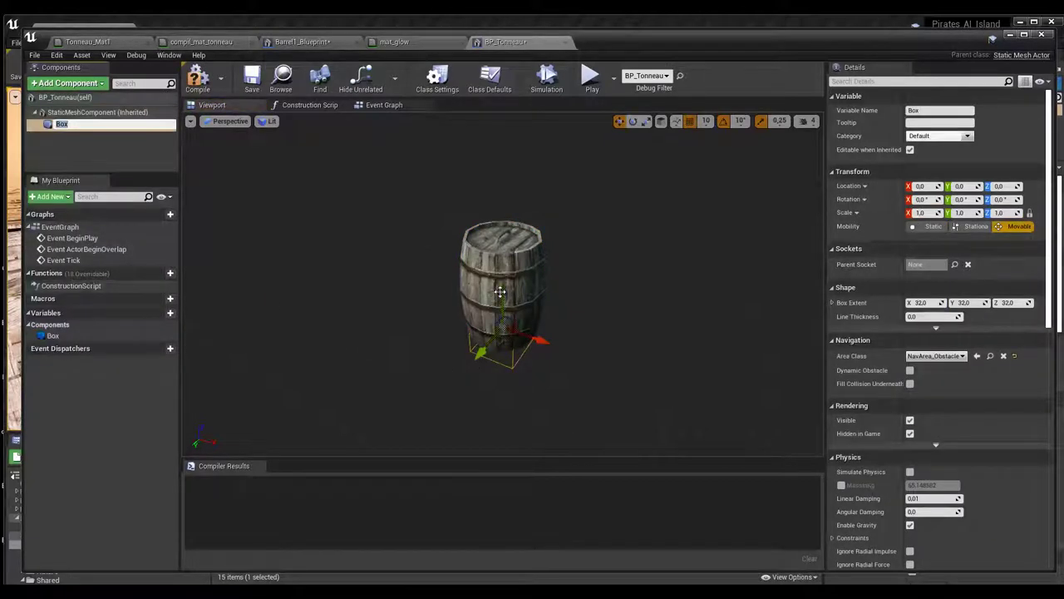
pyautogui.press('Return')
# Step: Raise the Box to Z 120 and scale it to 4.0, 4.25, 4.5 around the barrel
pyautogui.moveTo(503, 296); pyautogui.dragTo(500, 255)
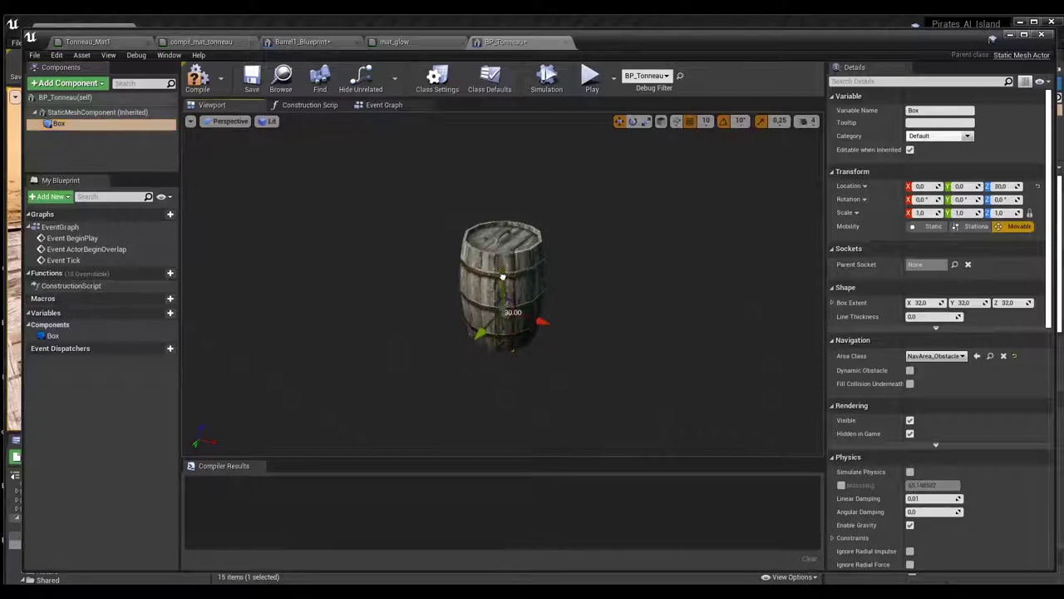
pyautogui.press('r')
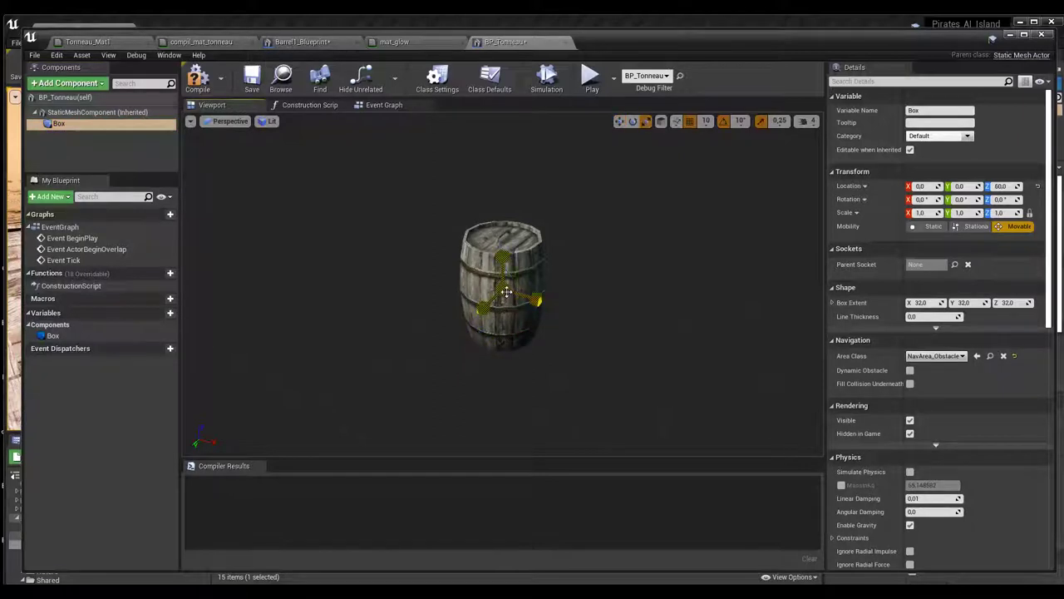
pyautogui.moveTo(502, 293)
pyautogui.mouseDown()
pyautogui.moveTo(543, 365)
pyautogui.moveTo(479, 288)
pyautogui.moveTo(501, 249)
pyautogui.moveTo(502, 208)
pyautogui.mouseUp()
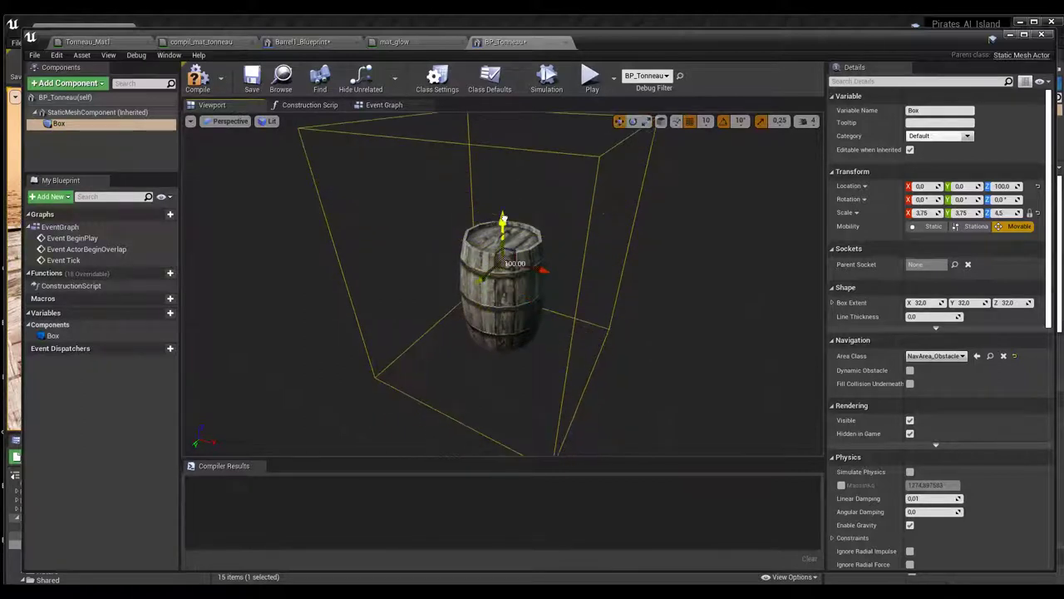
pyautogui.moveTo(598, 337); pyautogui.dragTo(532, 271, button='right')
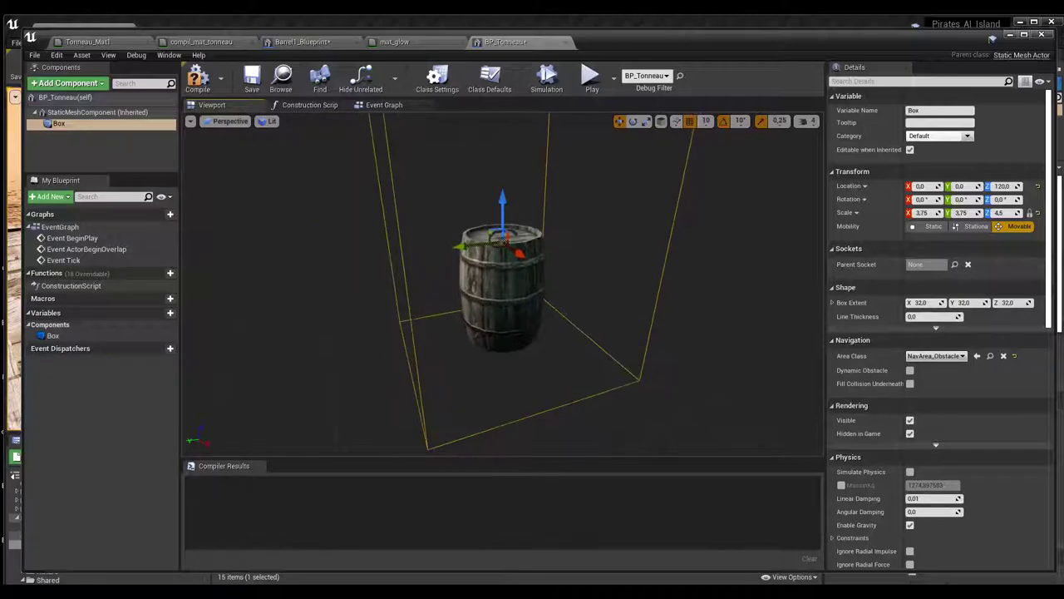
pyautogui.press('r')
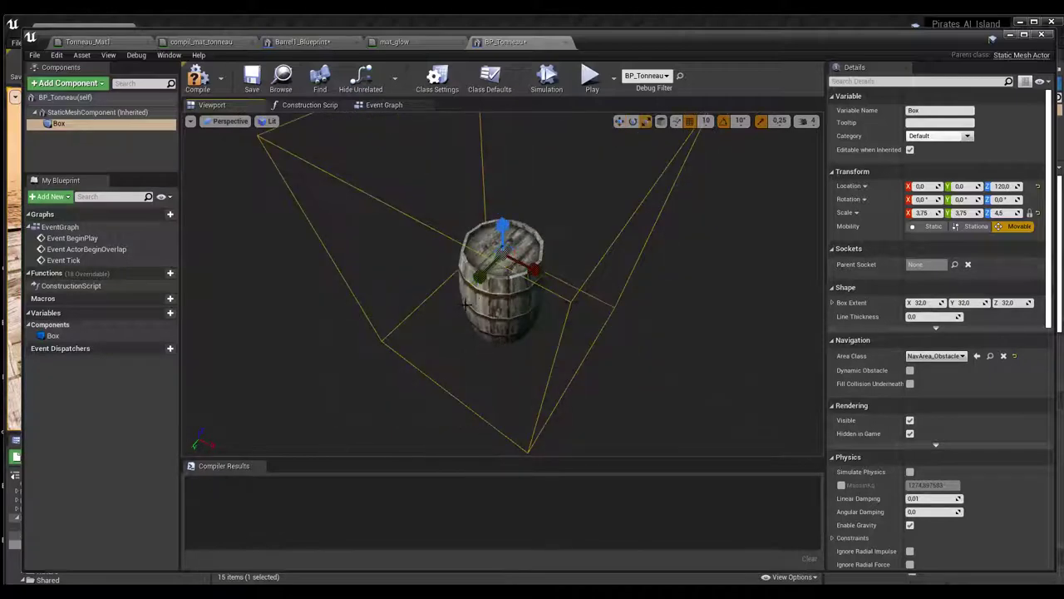
pyautogui.moveTo(479, 276)
pyautogui.mouseDown()
pyautogui.moveTo(544, 259)
pyautogui.moveTo(549, 275)
pyautogui.mouseUp()
pyautogui.moveTo(627, 356)
pyautogui.mouseDown()
pyautogui.moveTo(627, 373)
pyautogui.moveTo(209, 266)
pyautogui.mouseUp()
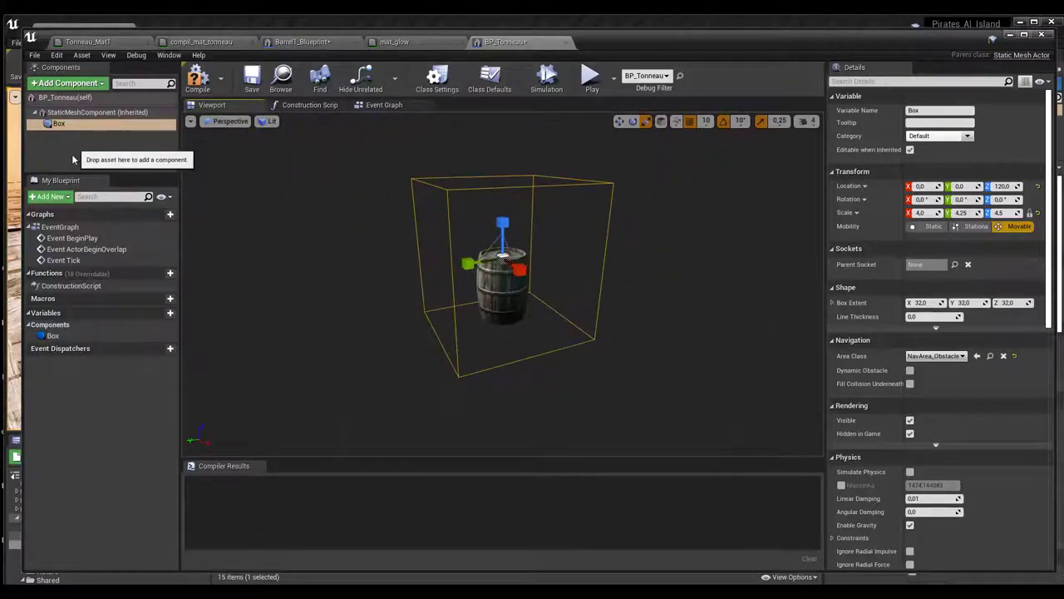
# Step: Switch to the Event Graph and scroll the Details panel down to the Box's Events
pyautogui.click(306, 108)
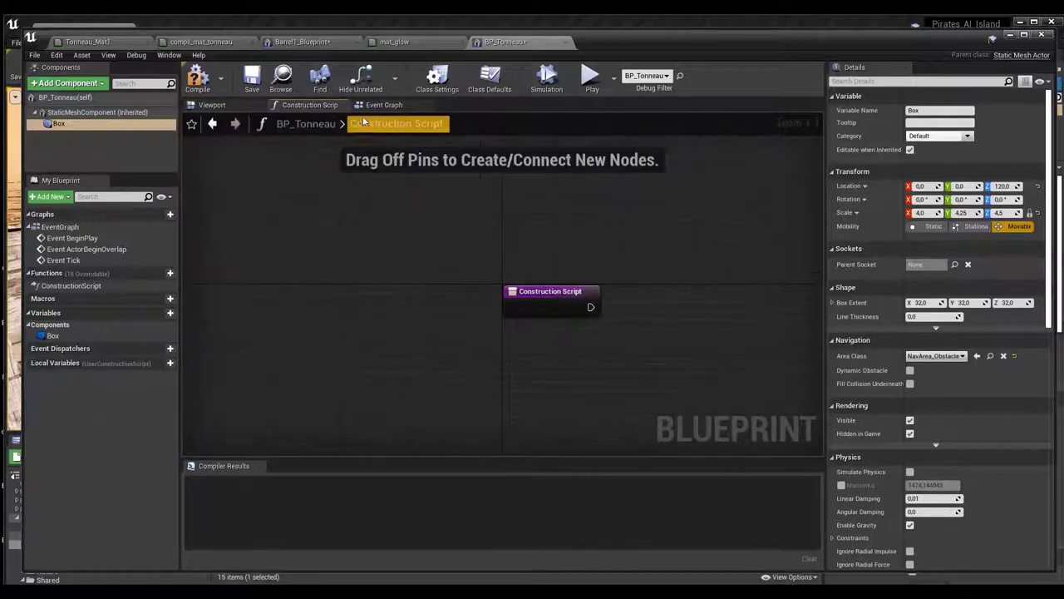
pyautogui.click(387, 105)
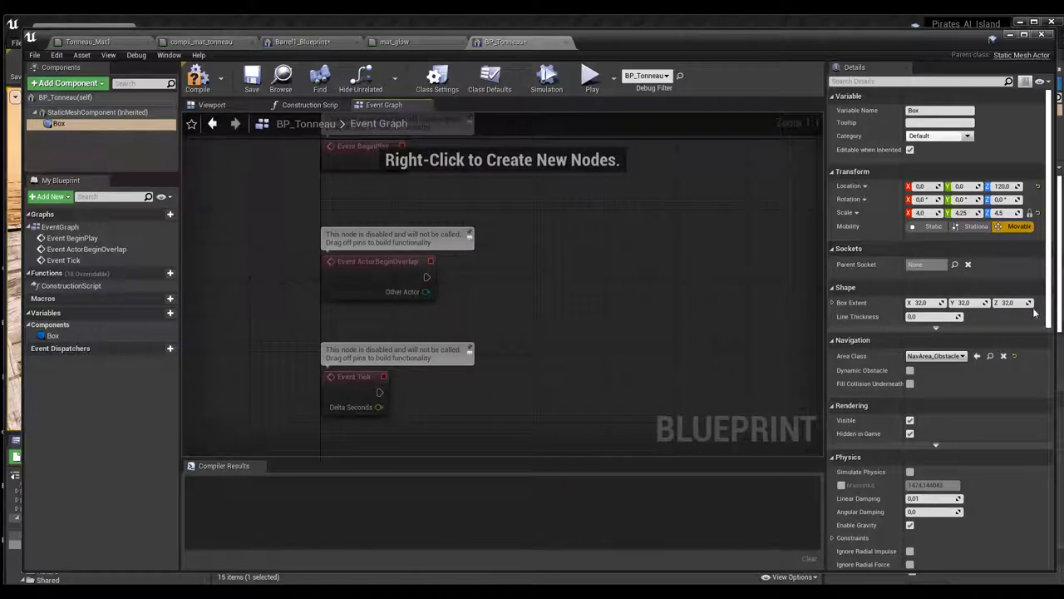
pyautogui.scroll(-5, 957, 350)
pyautogui.scroll(-5, 915, 383)
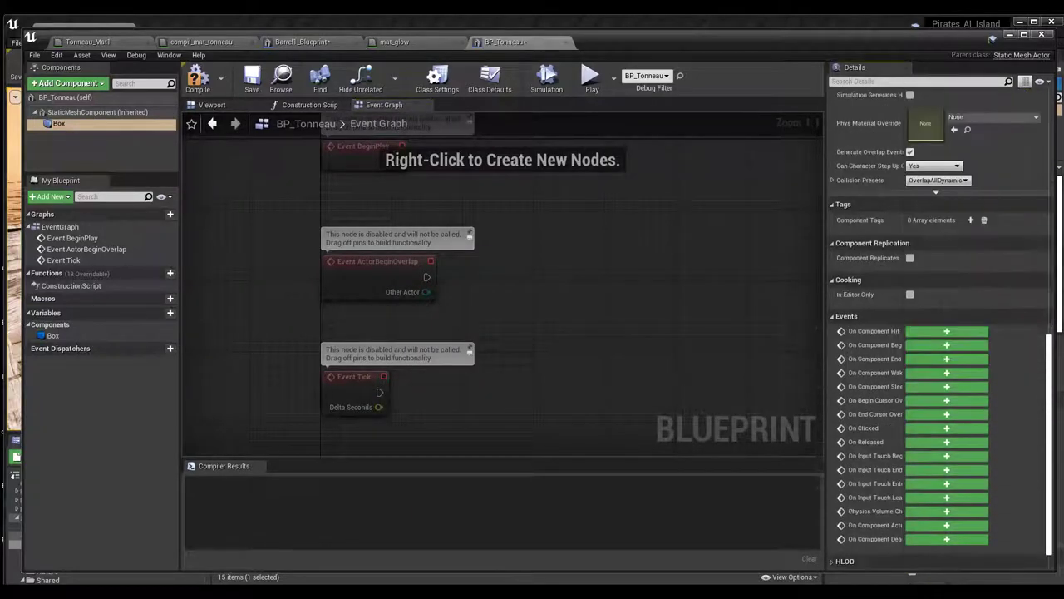
pyautogui.scroll(-5, 902, 410)
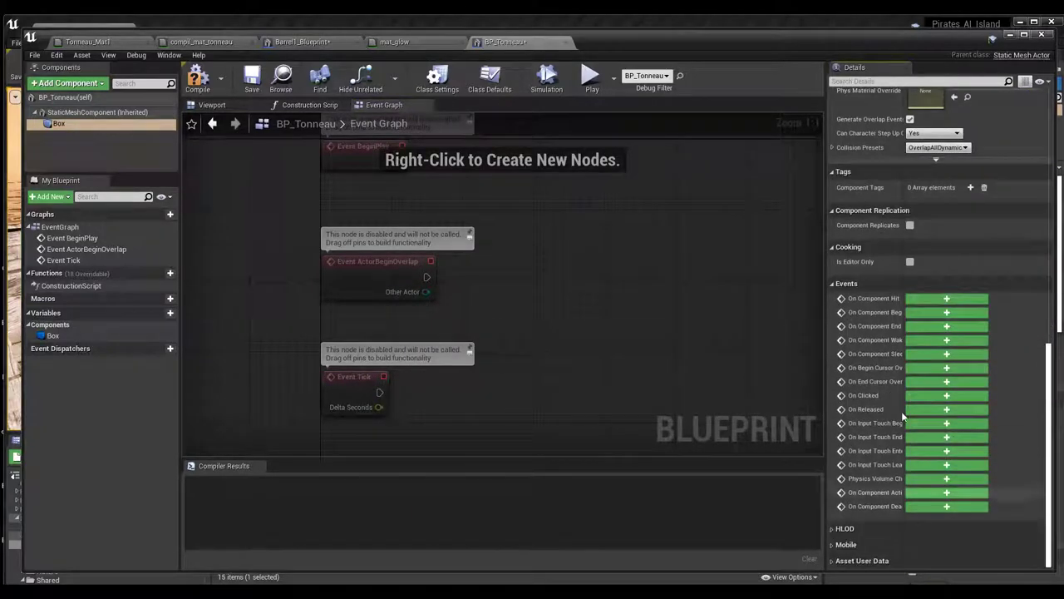
# Step: Add the Box's On Component Begin Overlap event node and position it at the upper left of the graph
pyautogui.click(921, 313)
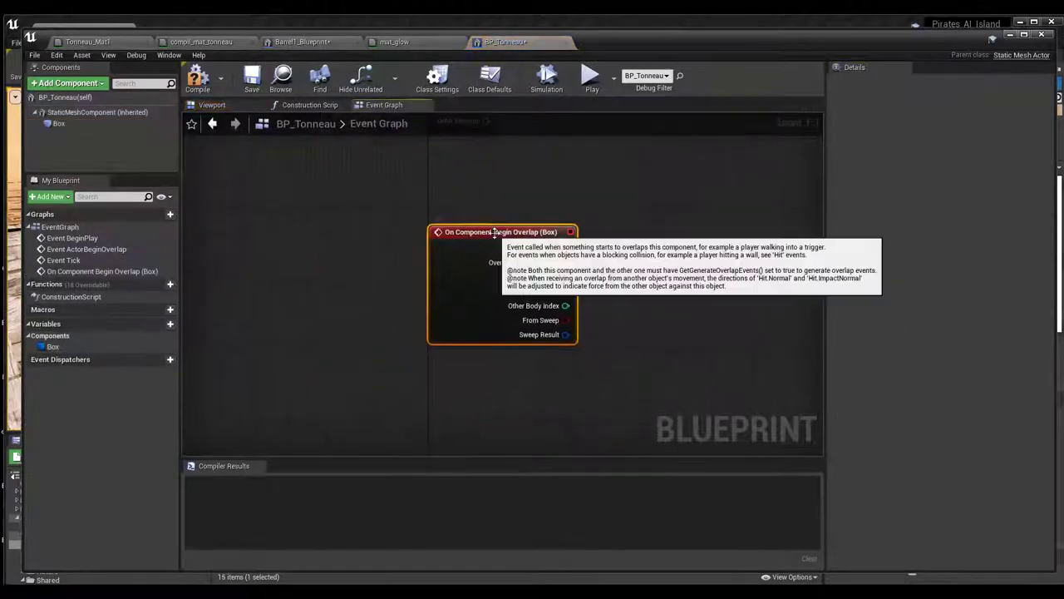
pyautogui.moveTo(499, 336); pyautogui.dragTo(357, 295)
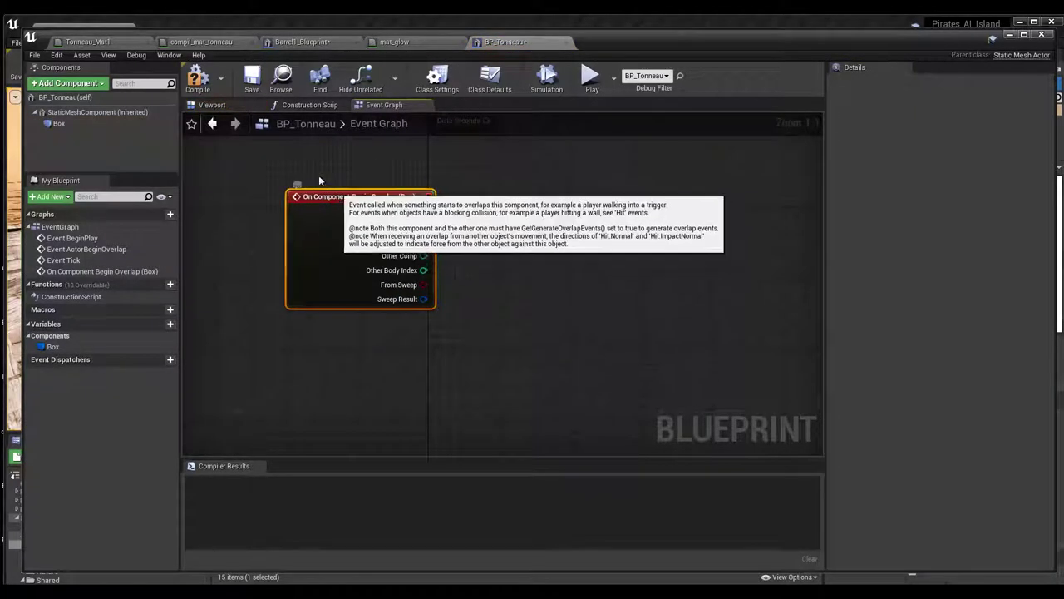
pyautogui.moveTo(299, 196); pyautogui.dragTo(272, 179)
pyautogui.moveTo(502, 278); pyautogui.dragTo(537, 316, button='right')
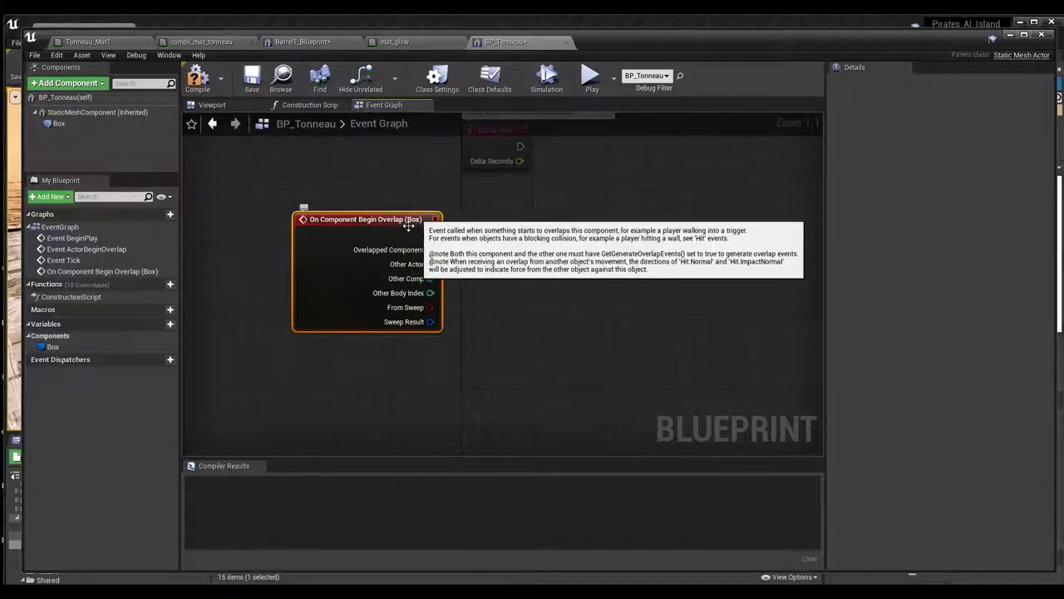
pyautogui.moveTo(371, 220); pyautogui.dragTo(362, 230)
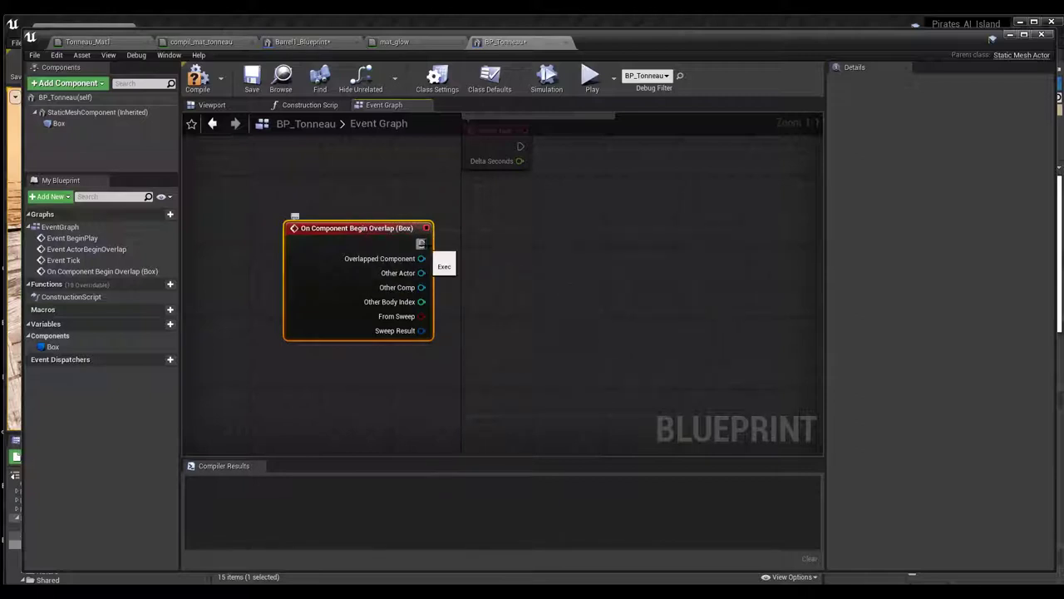
pyautogui.moveTo(421, 244); pyautogui.dragTo(524, 250)
# Step: Add Create Dynamic Material Instance (StaticMeshComponent) after the overlap event and tidy the getter and nodes
pyautogui.write('cre')
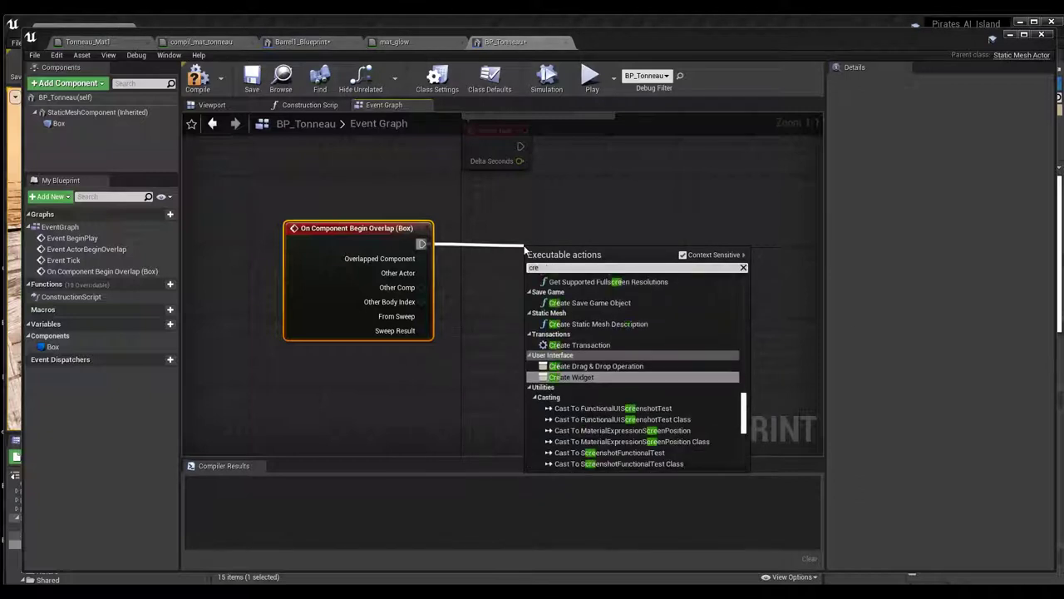
pyautogui.write('ate dyn')
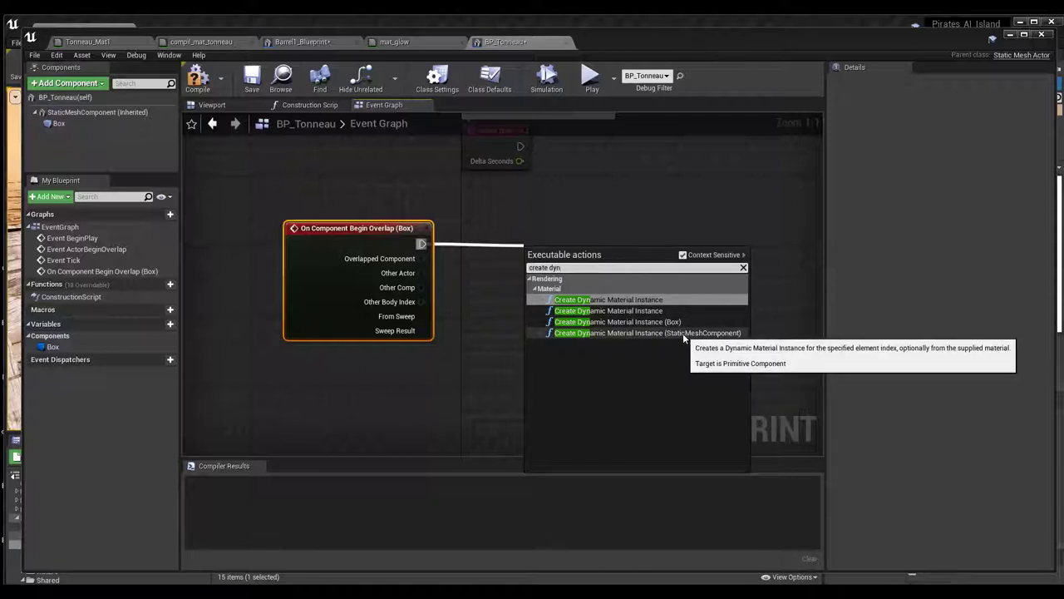
pyautogui.click(682, 333)
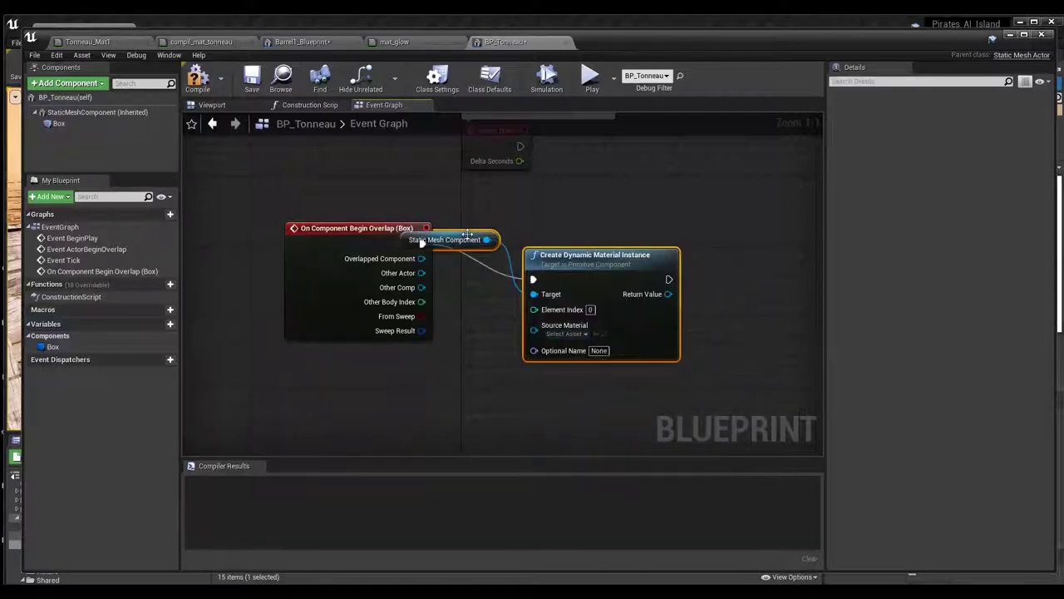
pyautogui.moveTo(467, 233); pyautogui.dragTo(449, 381)
pyautogui.moveTo(562, 256); pyautogui.dragTo(553, 221)
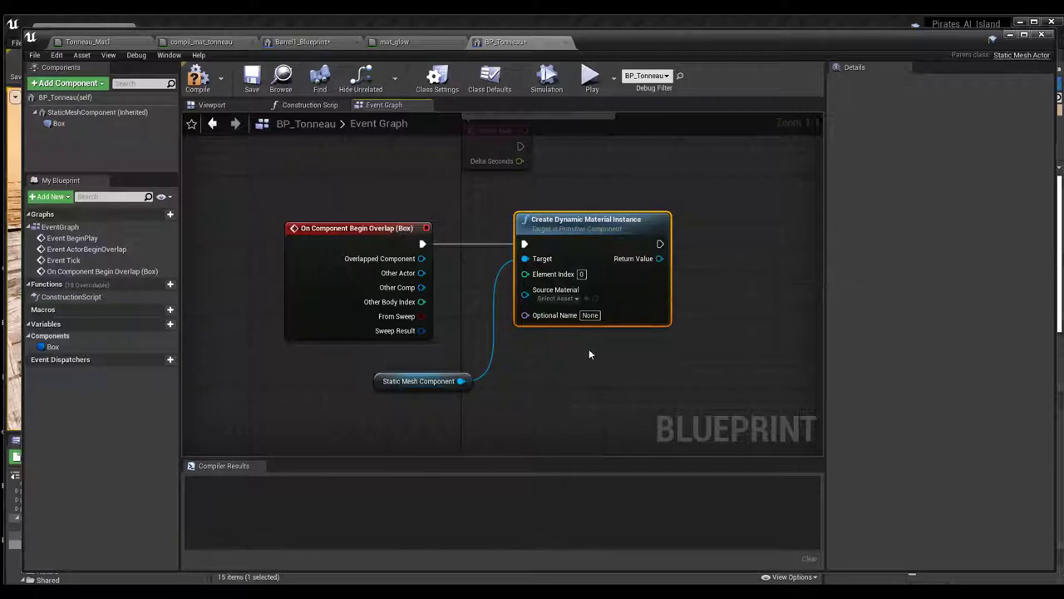
pyautogui.moveTo(574, 360); pyautogui.dragTo(531, 359, button='right')
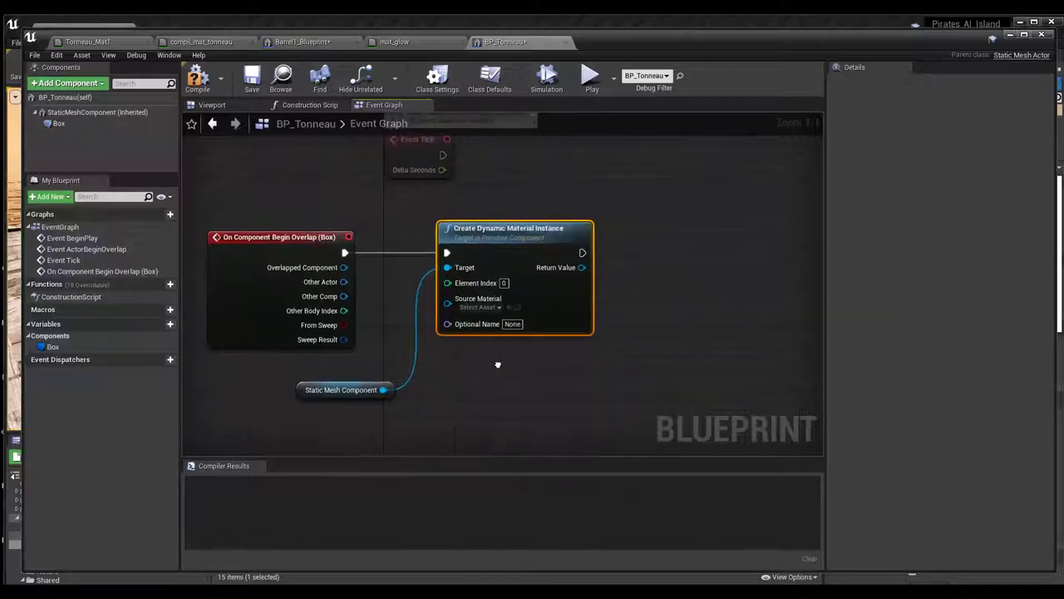
pyautogui.click(340, 246)
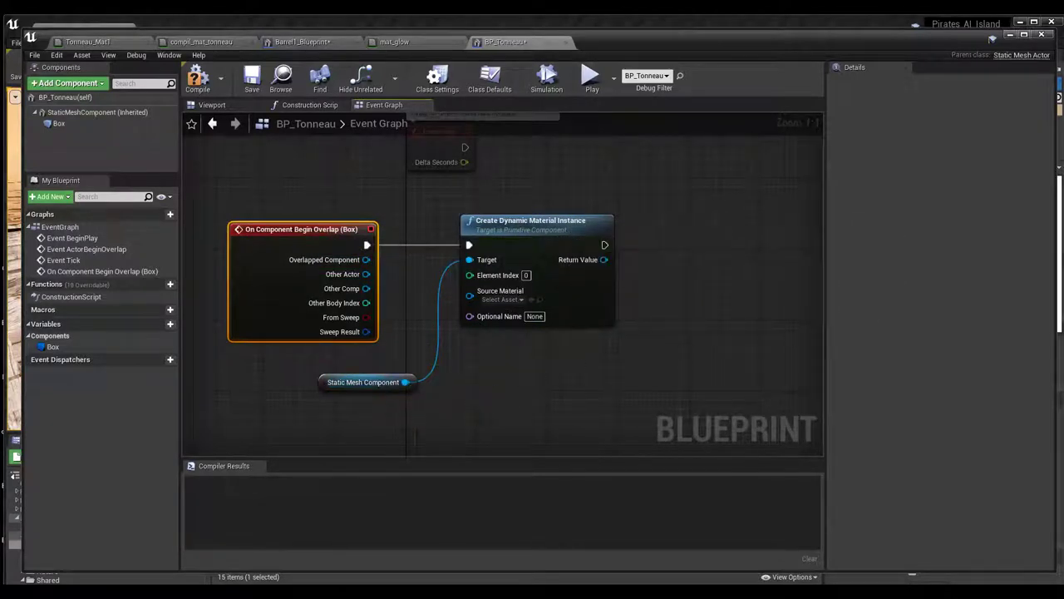
# Step: Choose Tonneau_Mat1 as the Create Dynamic Material Instance node's Source Material, then tidy the nodes
pyautogui.click(97, 112)
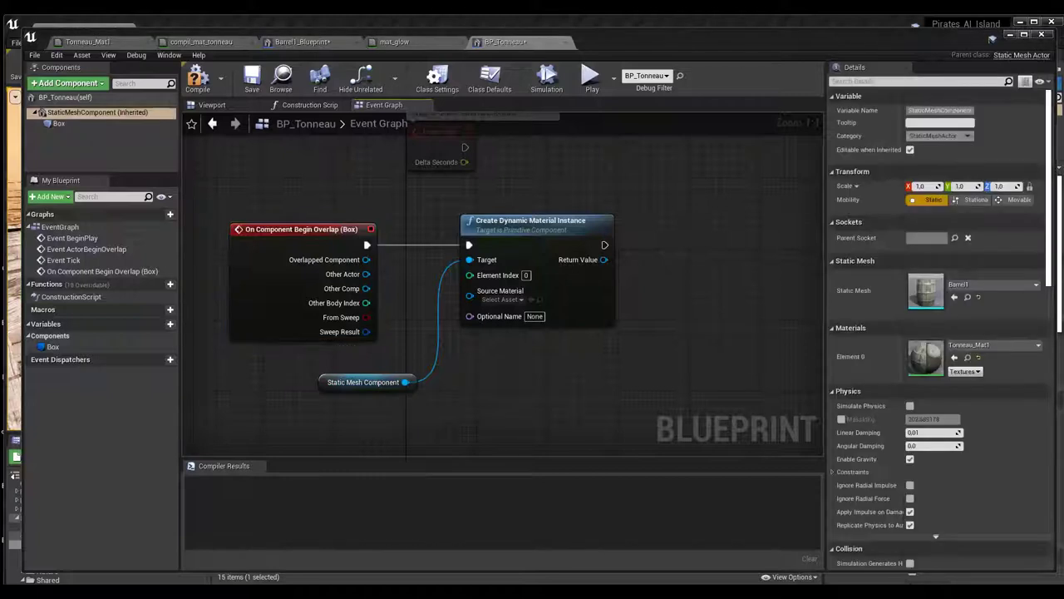
pyautogui.click(503, 299)
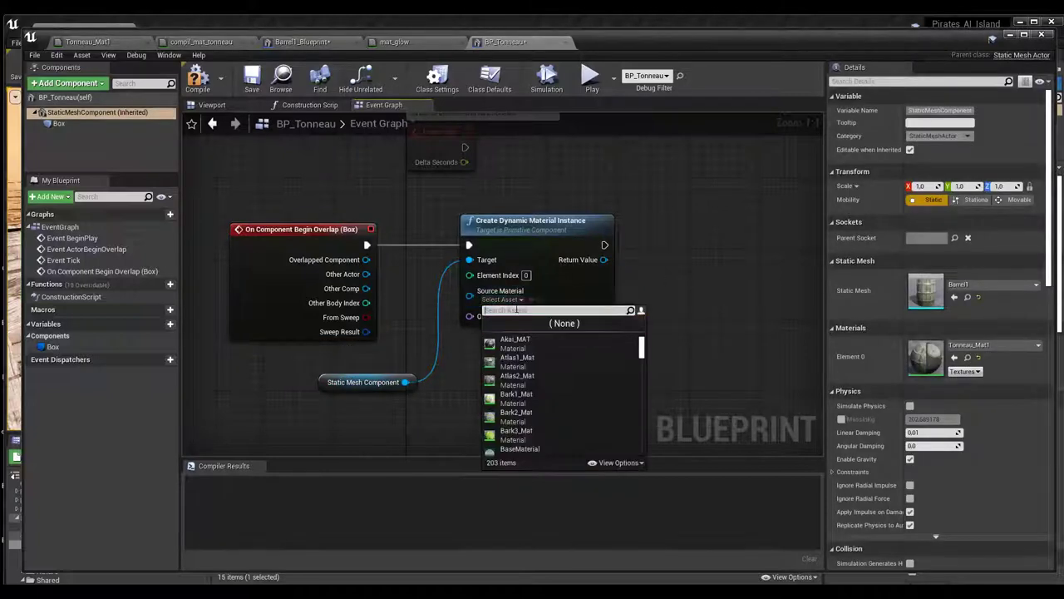
pyautogui.write('tonea')
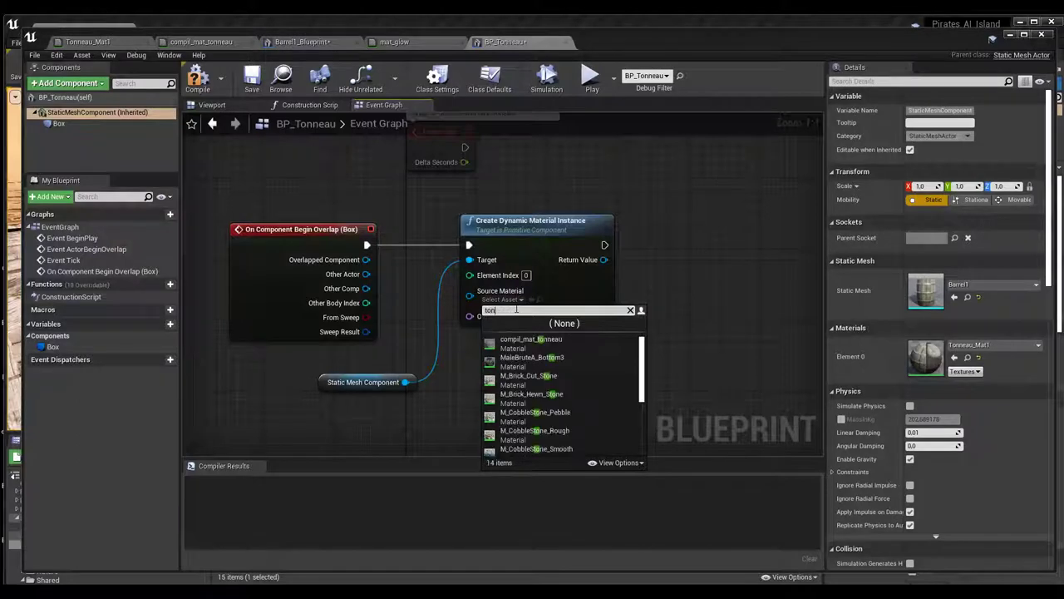
pyautogui.write('u')
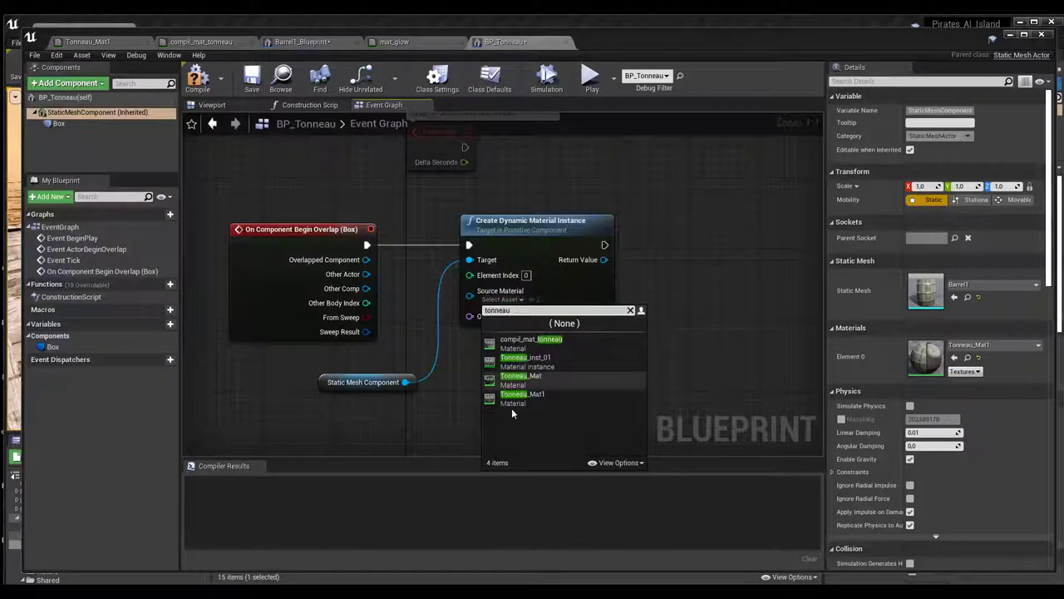
pyautogui.click(512, 398)
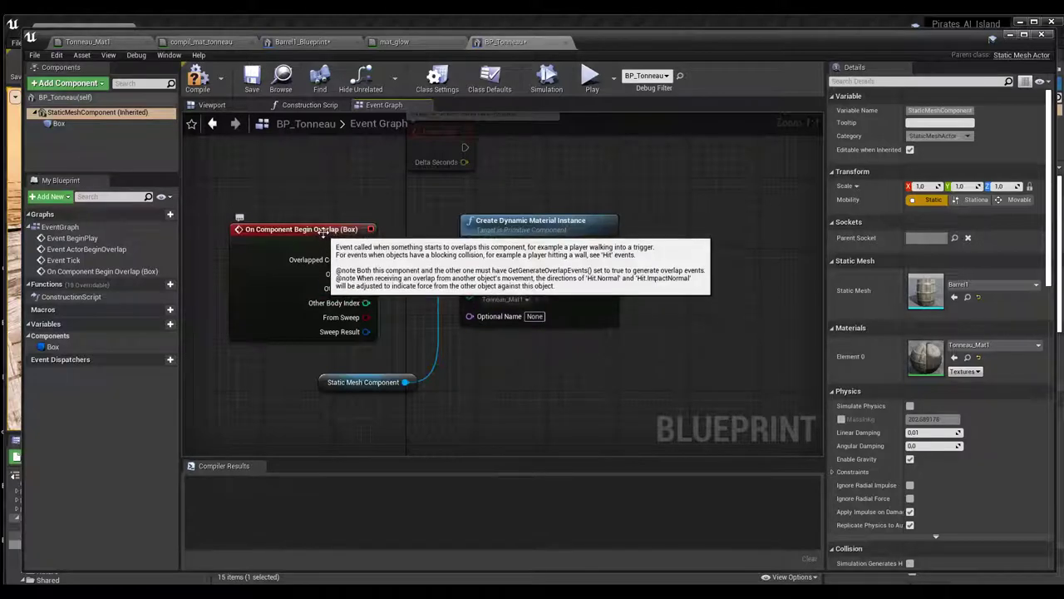
pyautogui.moveTo(323, 237); pyautogui.dragTo(314, 237)
pyautogui.moveTo(516, 229); pyautogui.dragTo(505, 228)
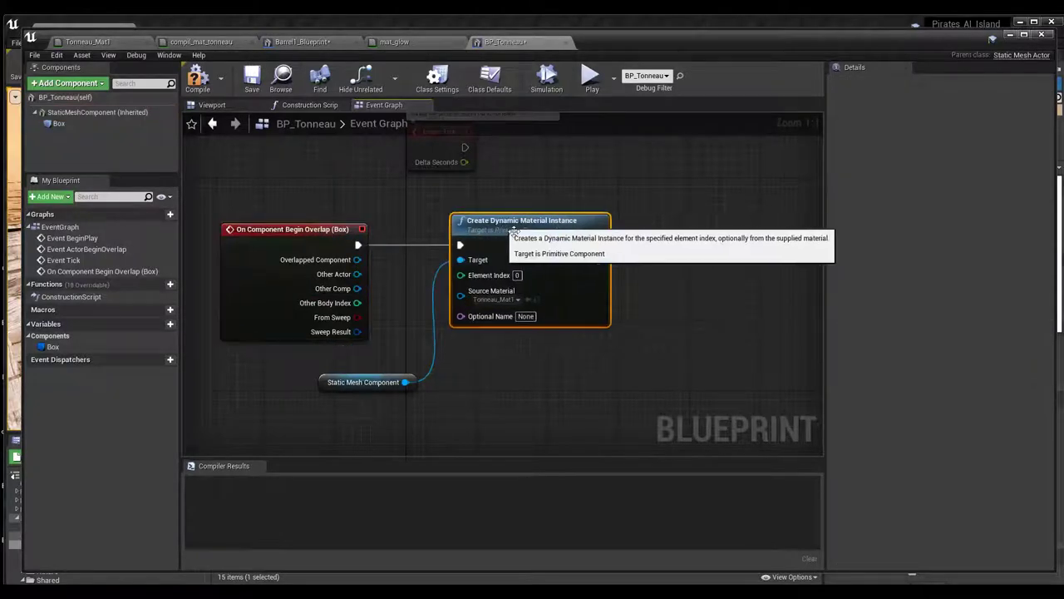
pyautogui.moveTo(624, 341); pyautogui.dragTo(597, 374, button='right')
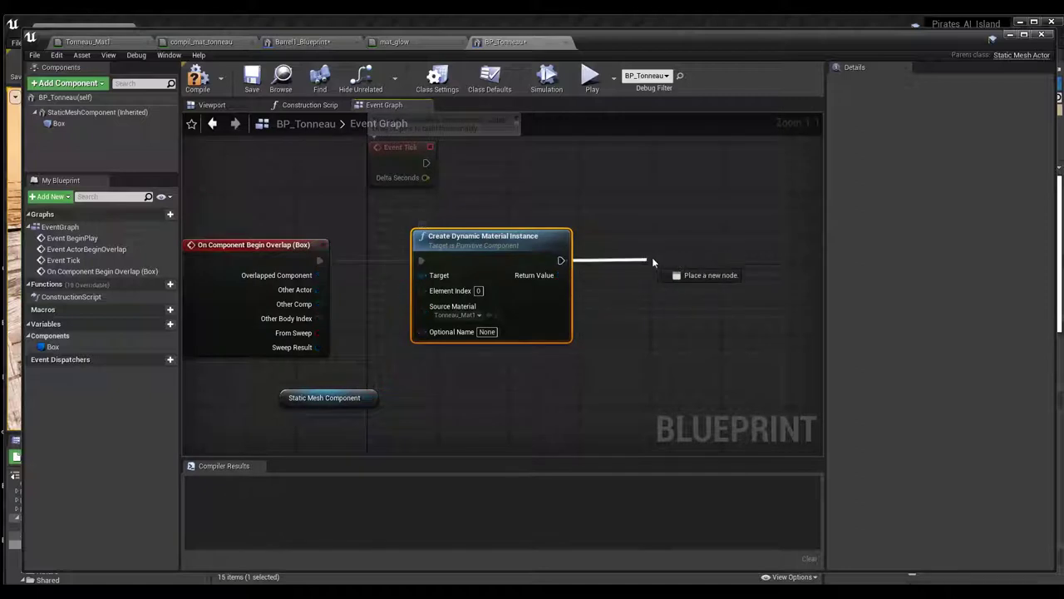
# Step: Chain a Set Scalar Parameter Value node after the material creation, its Target wired to Return Value
pyautogui.moveTo(560, 261); pyautogui.dragTo(652, 263)
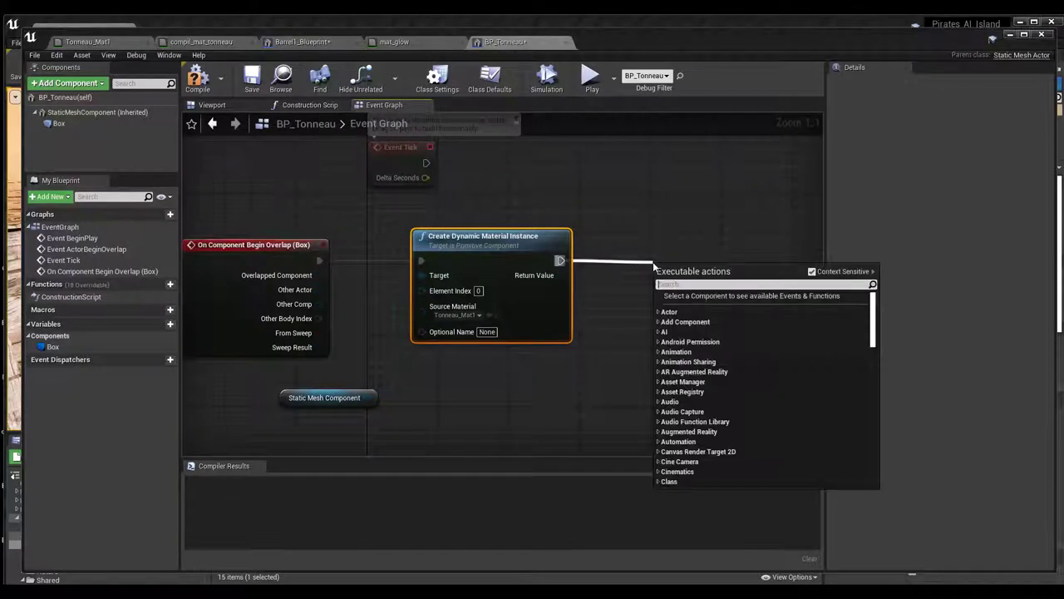
pyautogui.write('set sc')
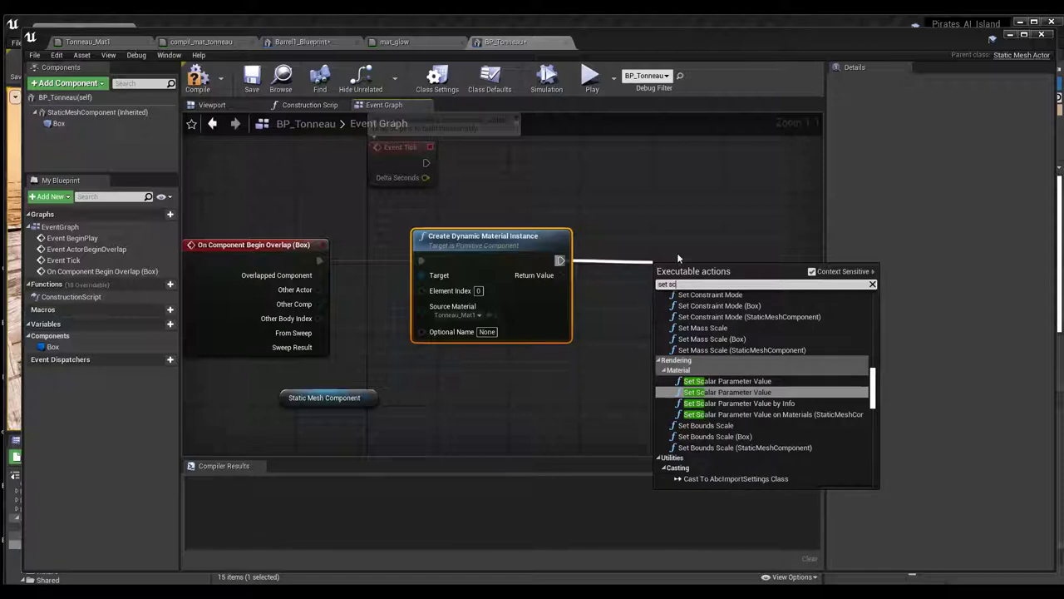
pyautogui.click(766, 393)
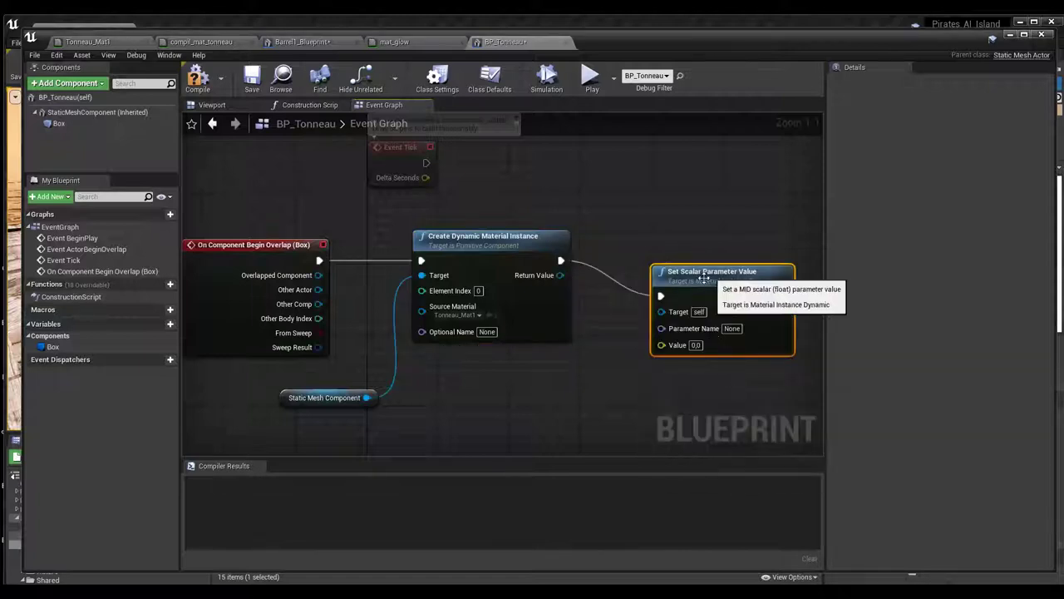
pyautogui.moveTo(704, 276); pyautogui.dragTo(694, 249)
pyautogui.moveTo(561, 274); pyautogui.dragTo(653, 284)
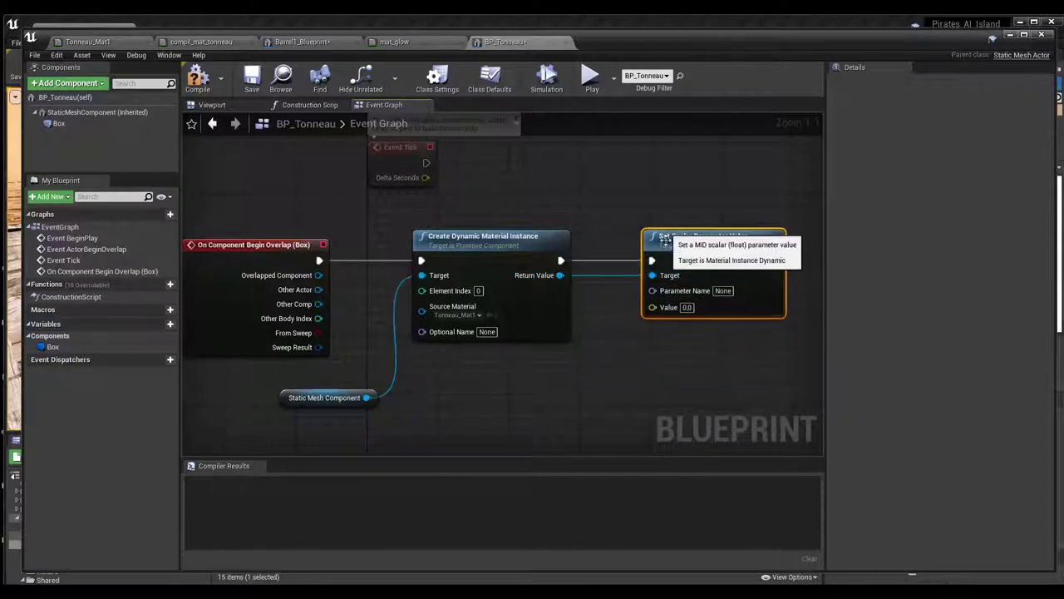
pyautogui.moveTo(673, 347); pyautogui.dragTo(586, 354, button='right')
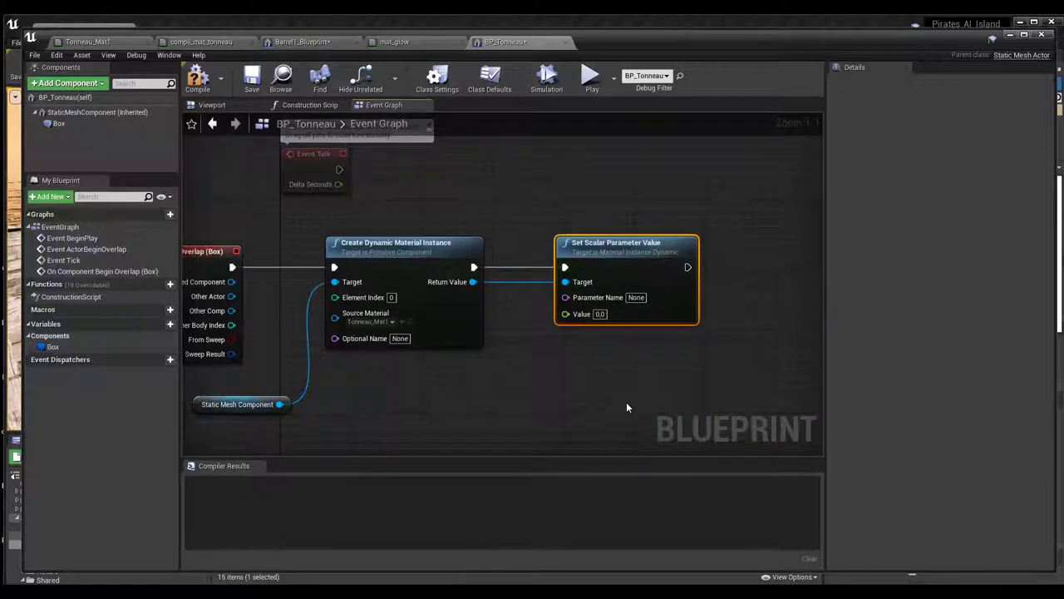
# Step: Copy the Emissive_force parameter name from Tonneau_Mat1's graph and return to BP_Tonneau
pyautogui.click(99, 43)
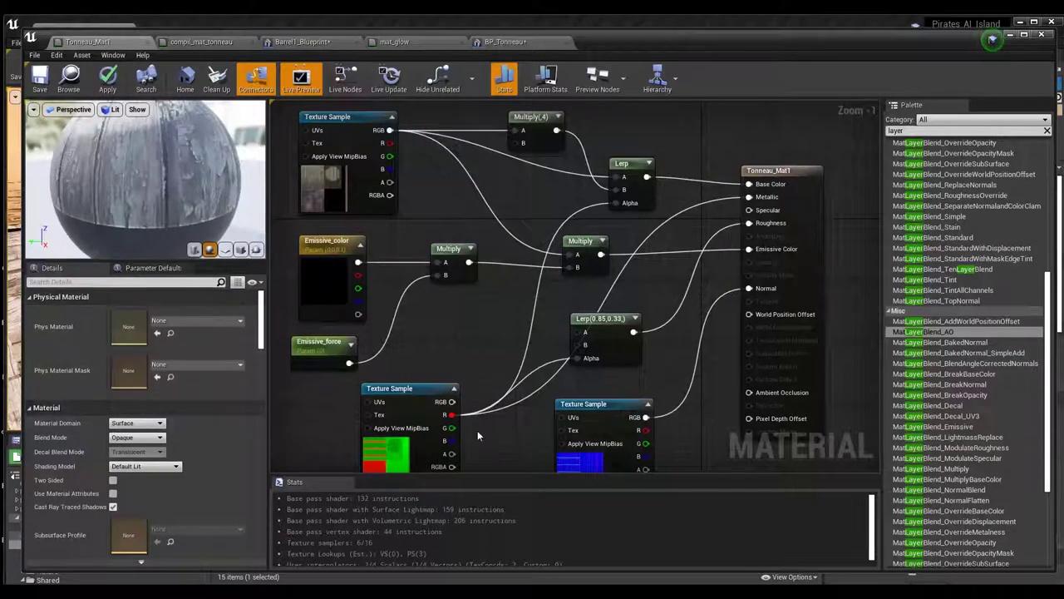
pyautogui.click(319, 348)
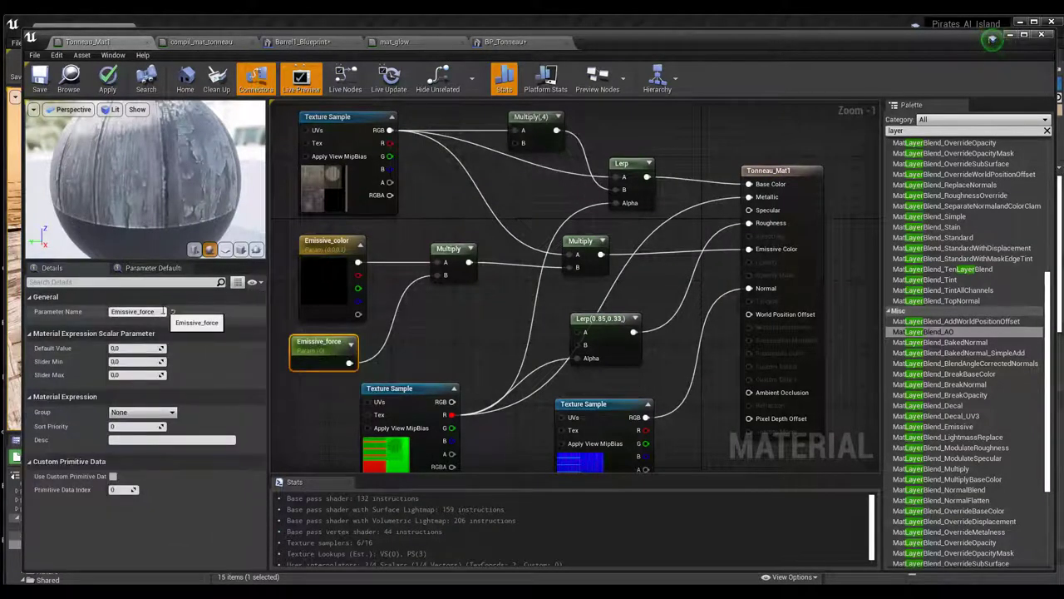
pyautogui.click(125, 311)
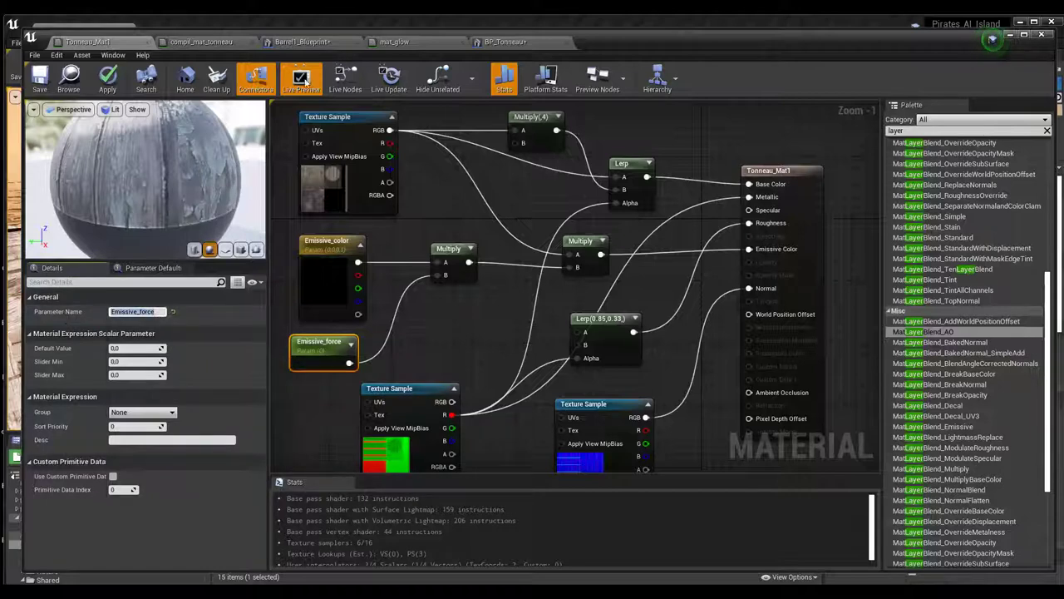
pyautogui.click(505, 41)
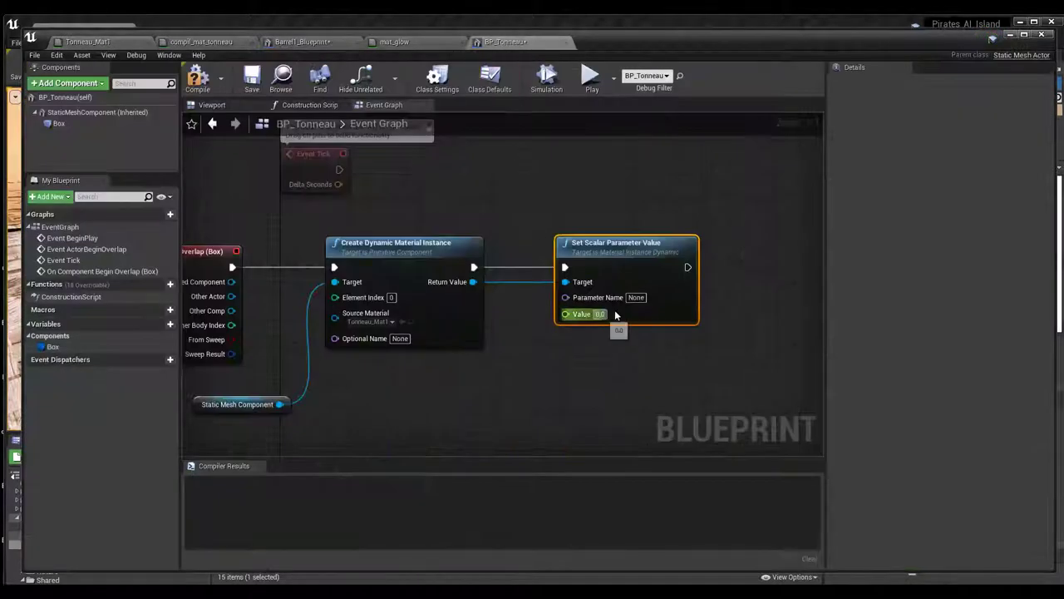
# Step: Set the scalar node's Parameter Name to Emissive_force and its Value to 10
pyautogui.click(636, 296)
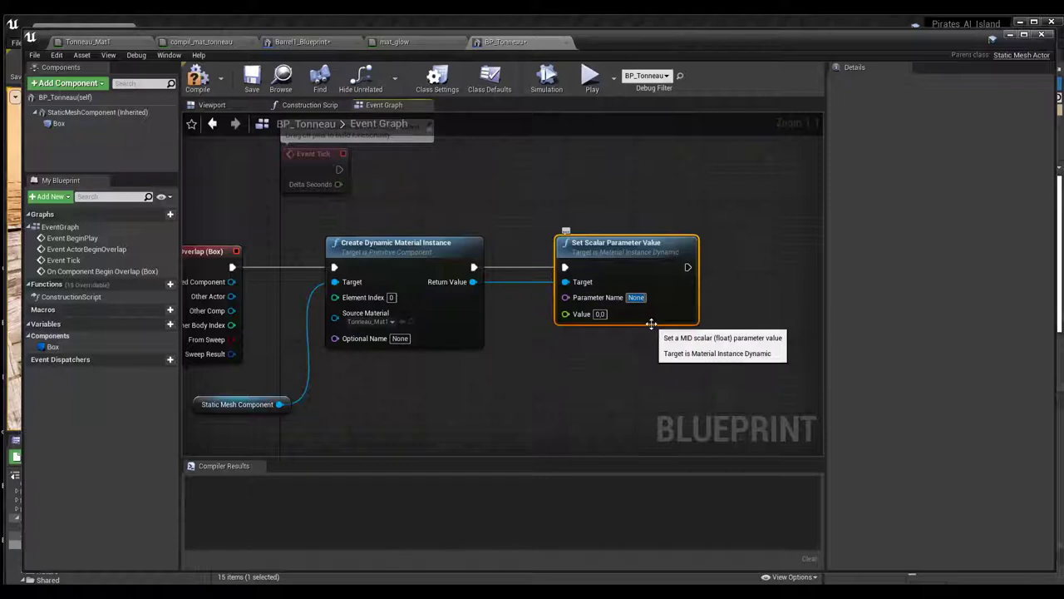
pyautogui.write('Emissive_force')
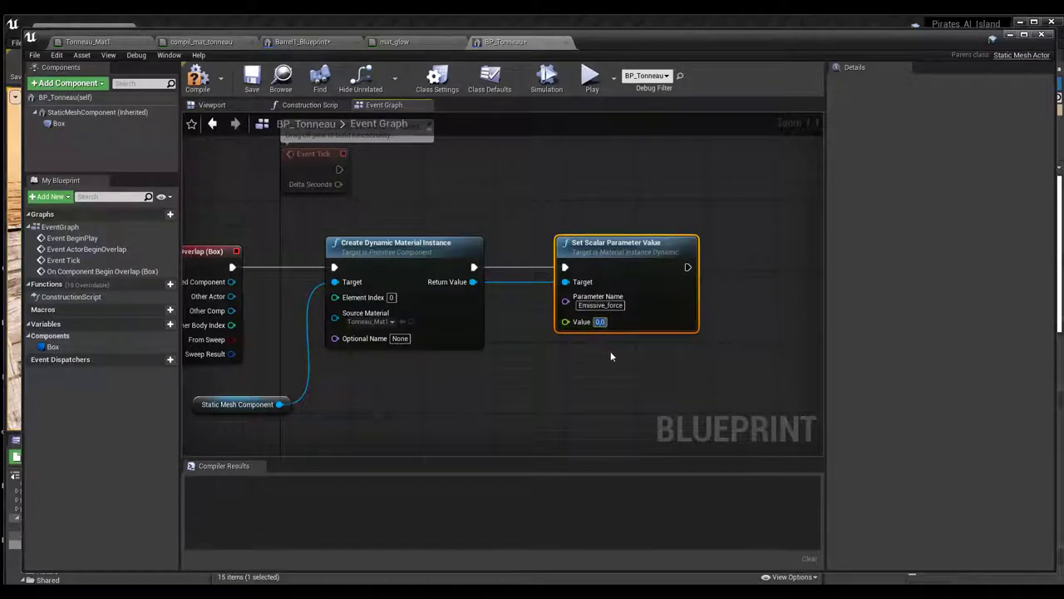
pyautogui.click(614, 380)
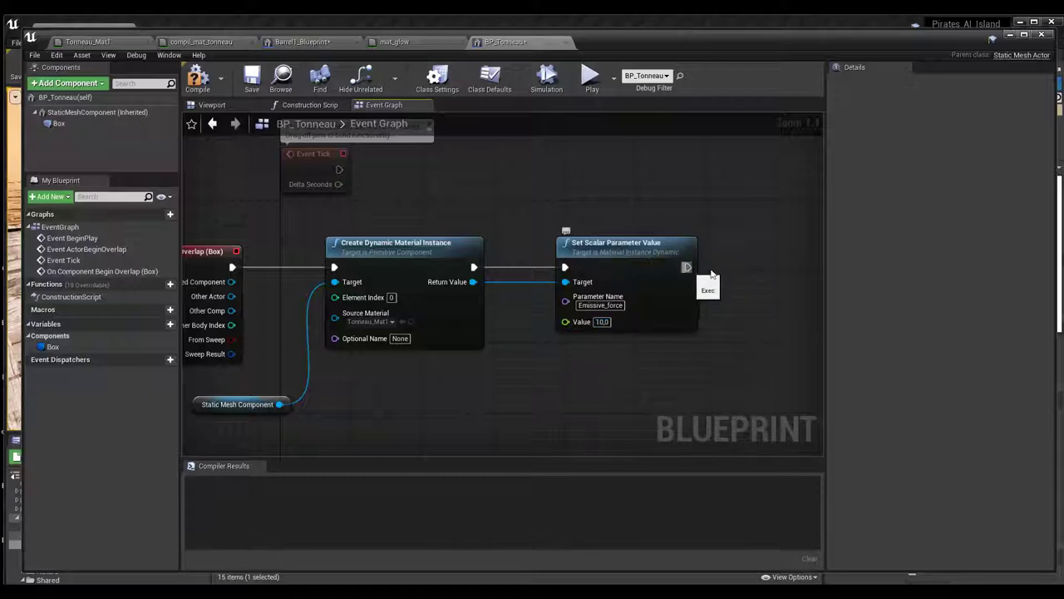
pyautogui.moveTo(711, 274); pyautogui.dragTo(749, 269)
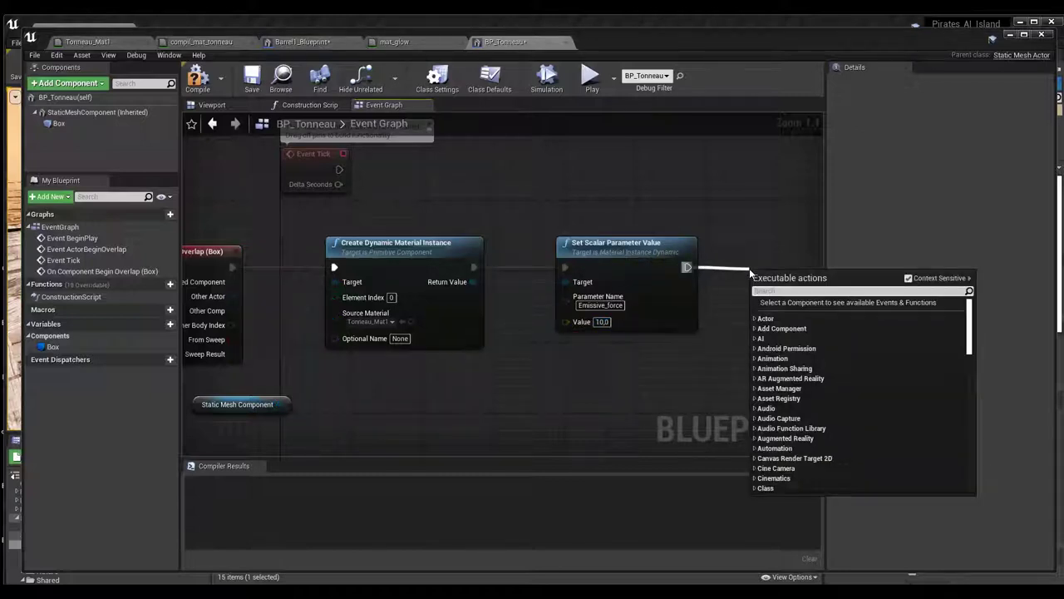
# Step: Add a Set Vector Parameter Value node via 'set vec', then delete it as the wrong variant
pyautogui.write('set')
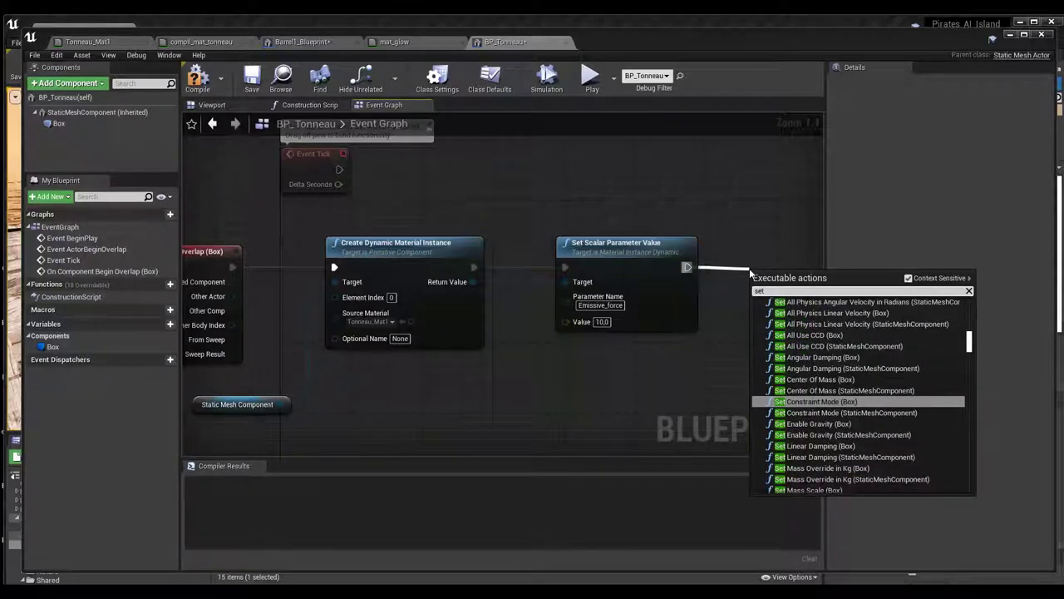
pyautogui.write(' vec')
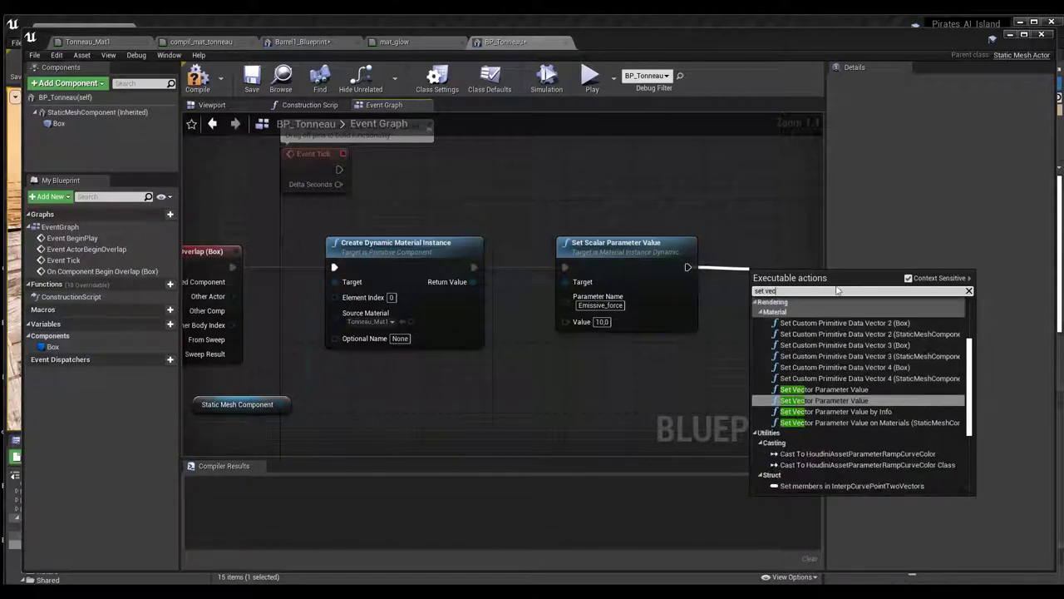
pyautogui.click(823, 400)
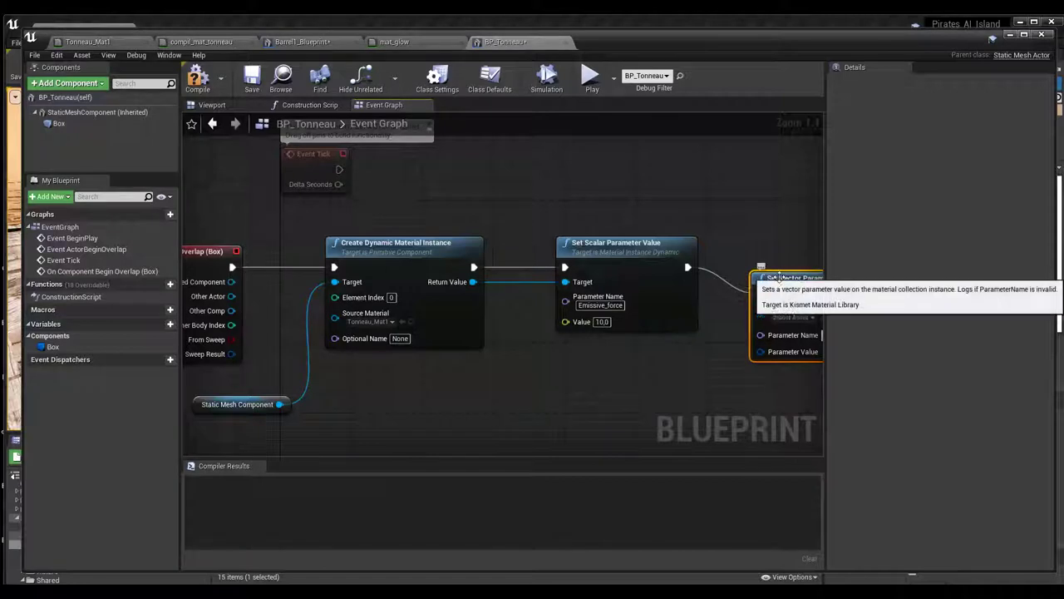
pyautogui.moveTo(702, 376); pyautogui.dragTo(601, 359, button='right')
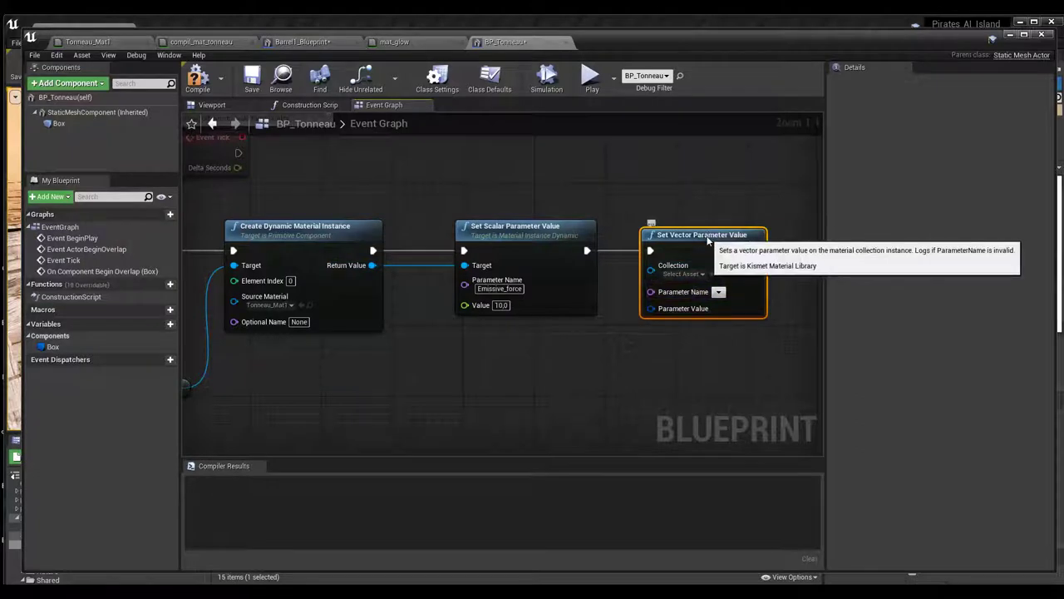
pyautogui.press('Delete')
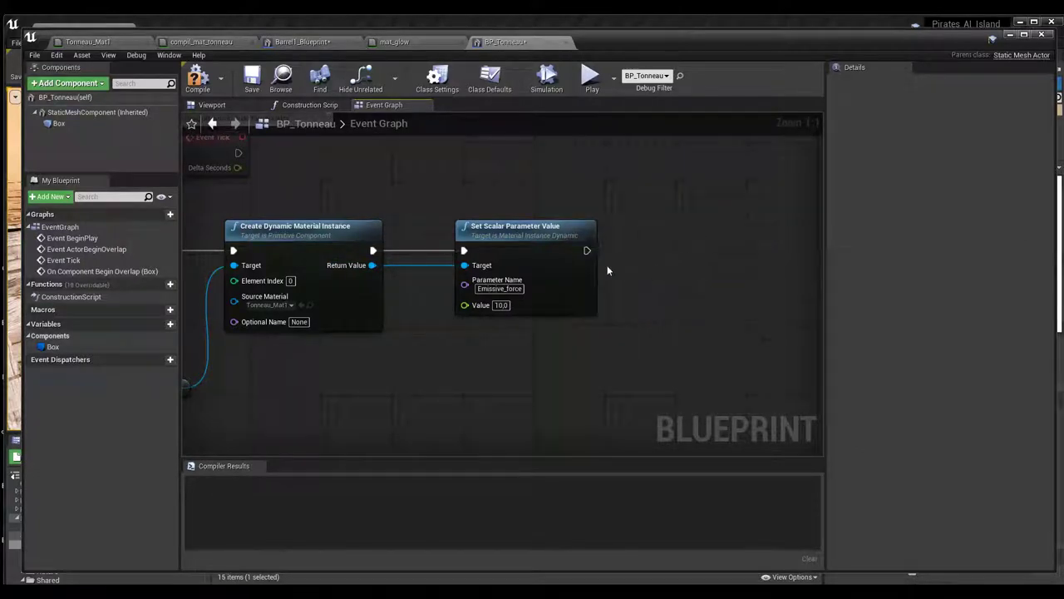
# Step: Chain the dynamic-material Set Vector Parameter Value node after the scalar node, Target wired to the instance, and tidy layout
pyautogui.moveTo(585, 250); pyautogui.dragTo(675, 262)
pyautogui.write('s')
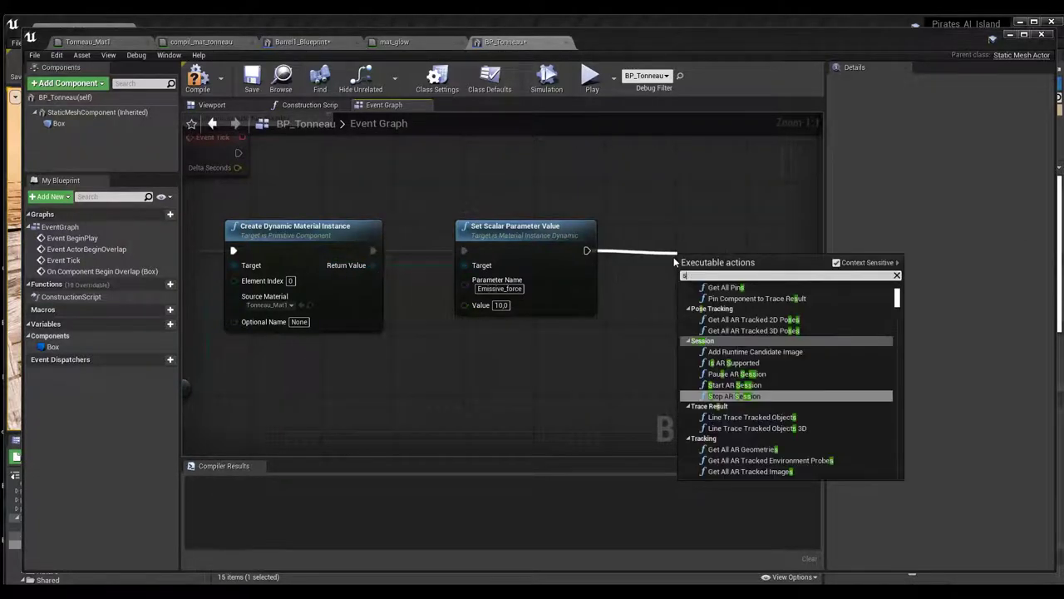
pyautogui.write('et vector')
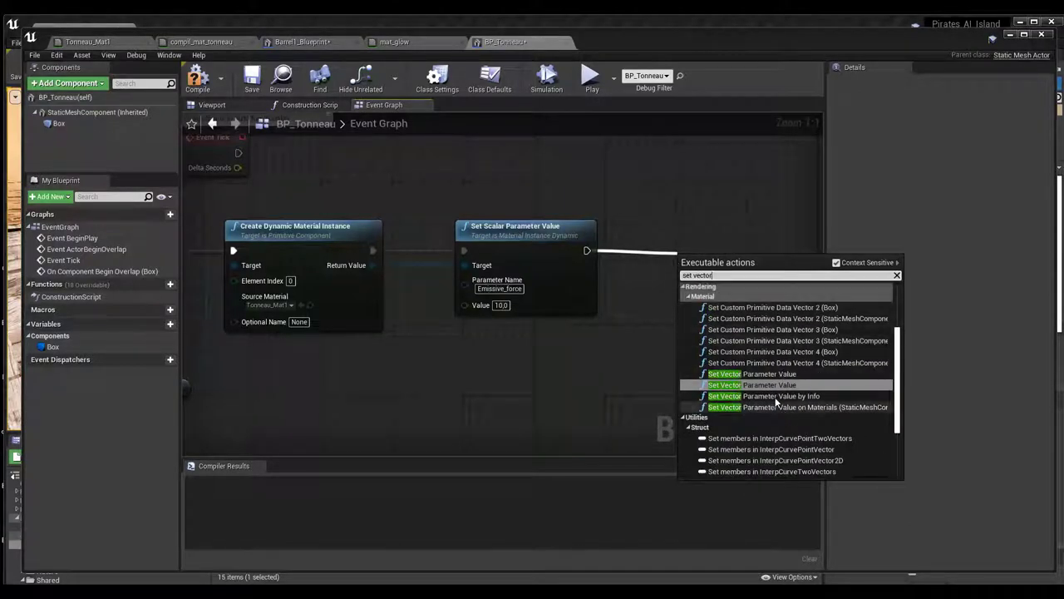
pyautogui.click(748, 385)
pyautogui.moveTo(714, 266); pyautogui.dragTo(704, 238)
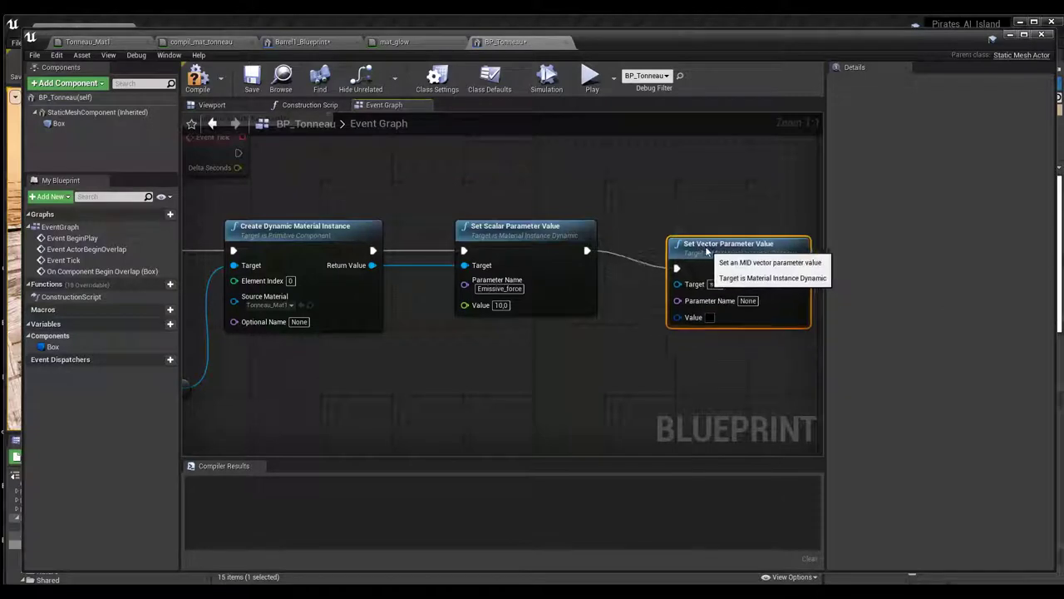
pyautogui.moveTo(372, 265); pyautogui.dragTo(678, 275)
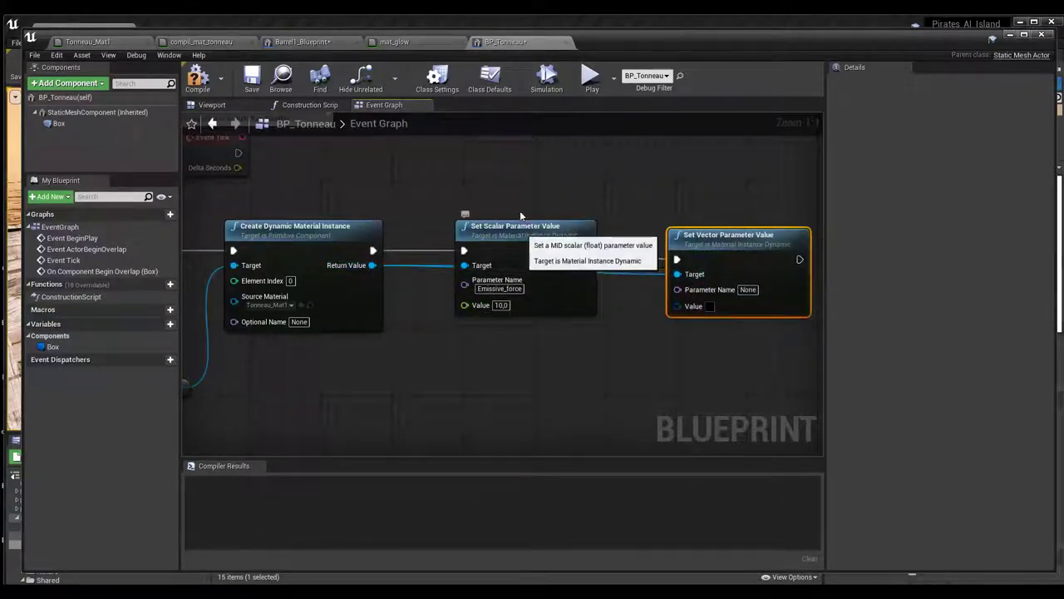
pyautogui.moveTo(535, 248); pyautogui.dragTo(534, 195)
pyautogui.moveTo(314, 231); pyautogui.dragTo(314, 248)
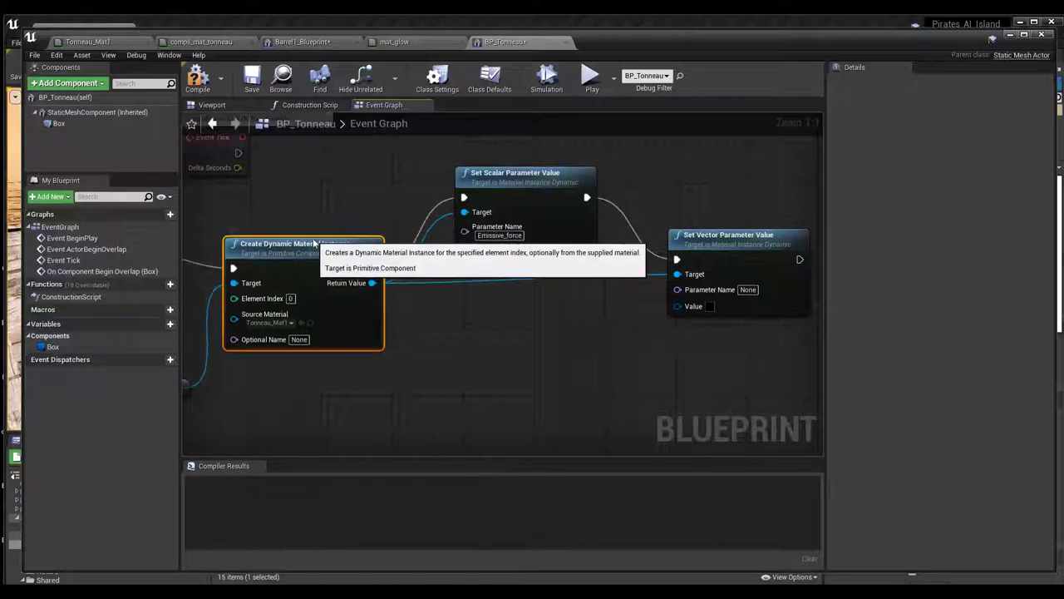
pyautogui.moveTo(715, 252); pyautogui.dragTo(706, 261)
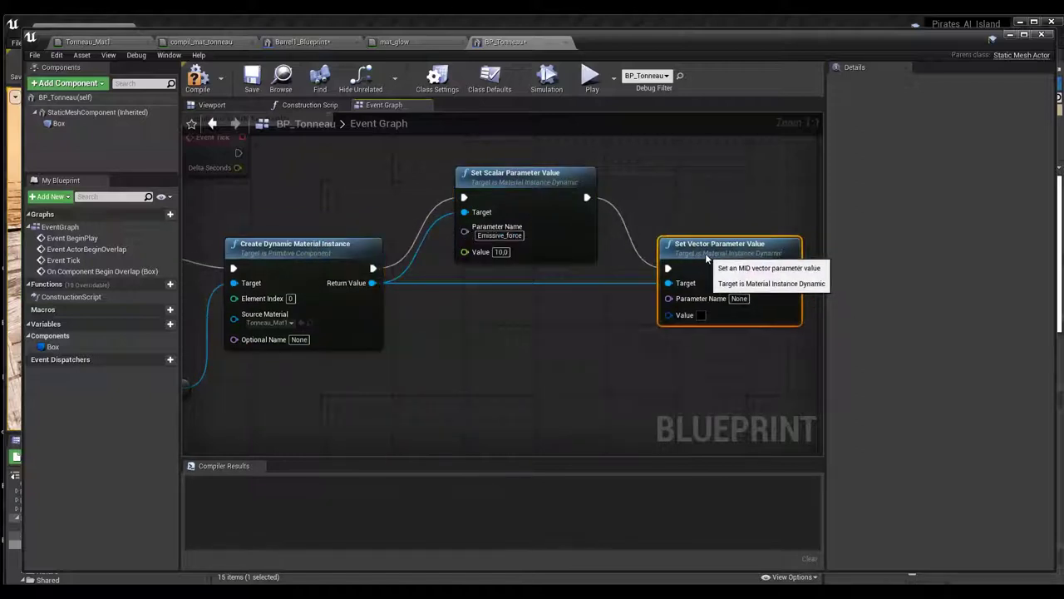
# Step: Copy the Emissive_color parameter name from Tonneau_Mat1's graph and return to BP_Tonneau
pyautogui.click(94, 42)
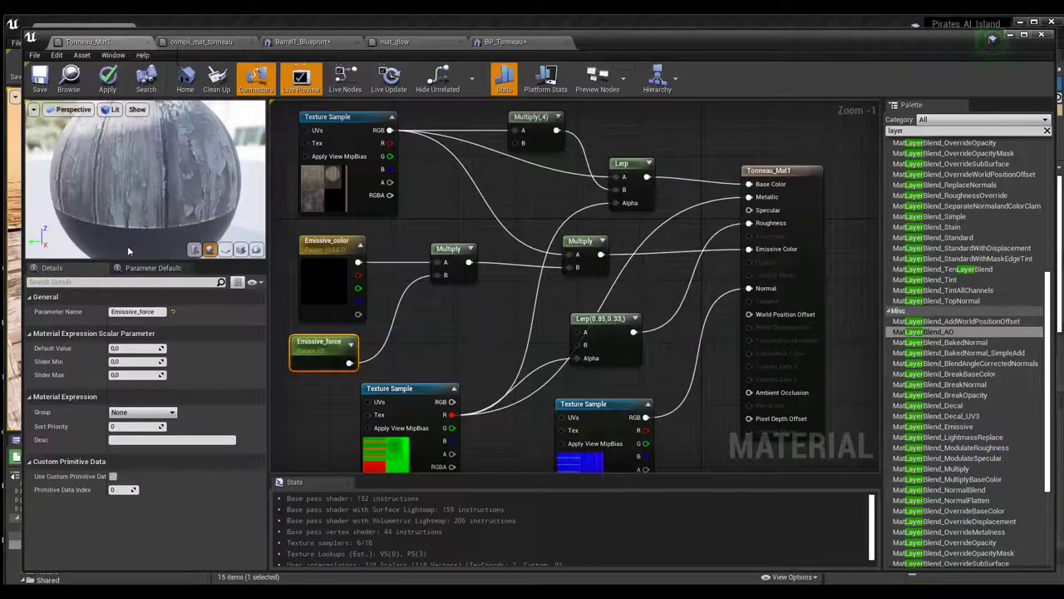
pyautogui.click(335, 246)
pyautogui.doubleClick(161, 311)
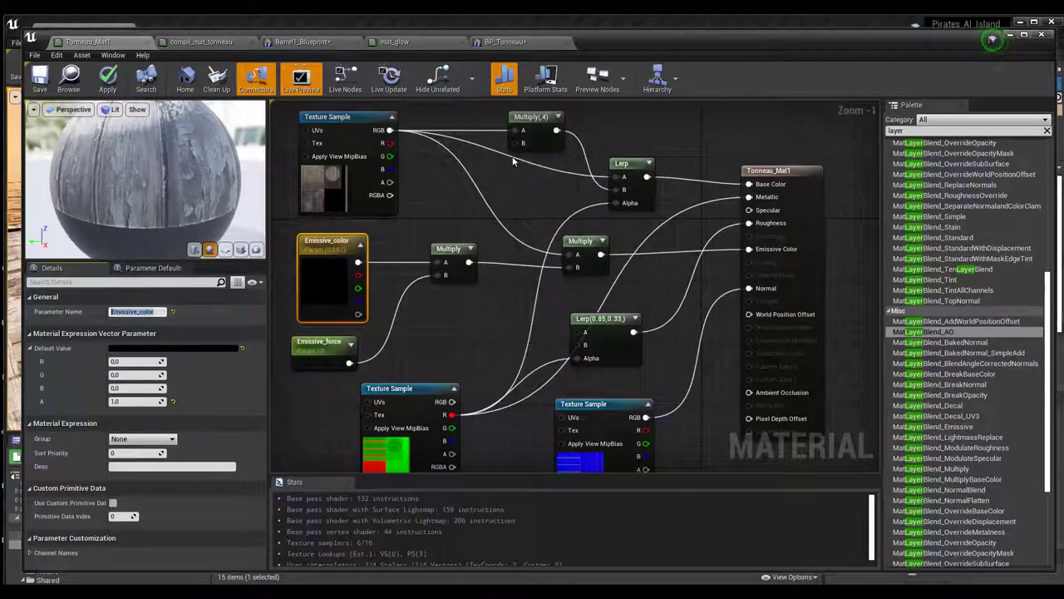
pyautogui.click(502, 42)
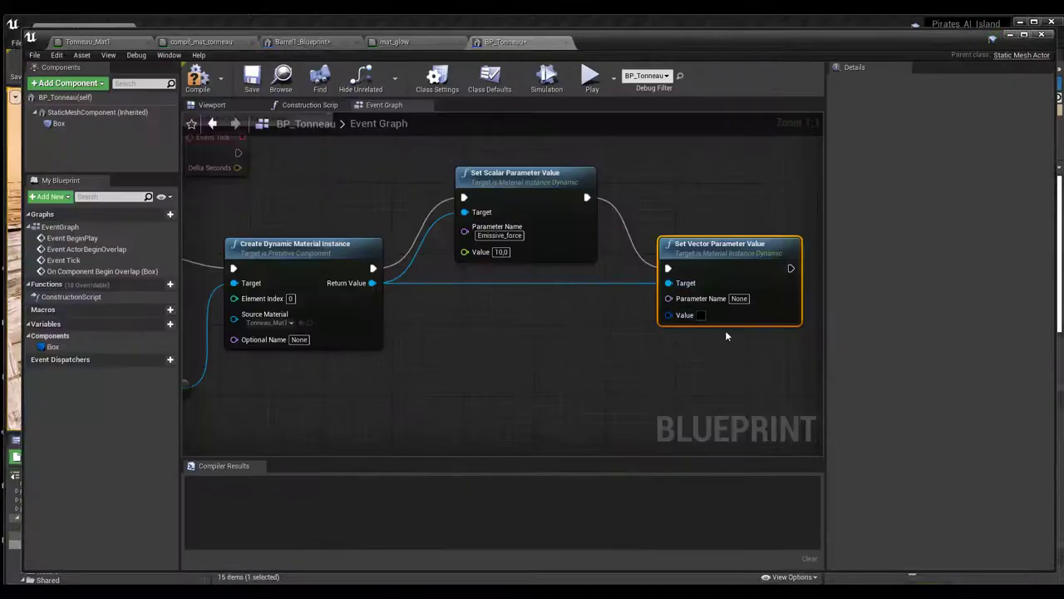
# Step: Set the Set Vector Parameter Value node's Parameter Name to Emissive_color and its Value to saturated yellow
pyautogui.click(739, 298)
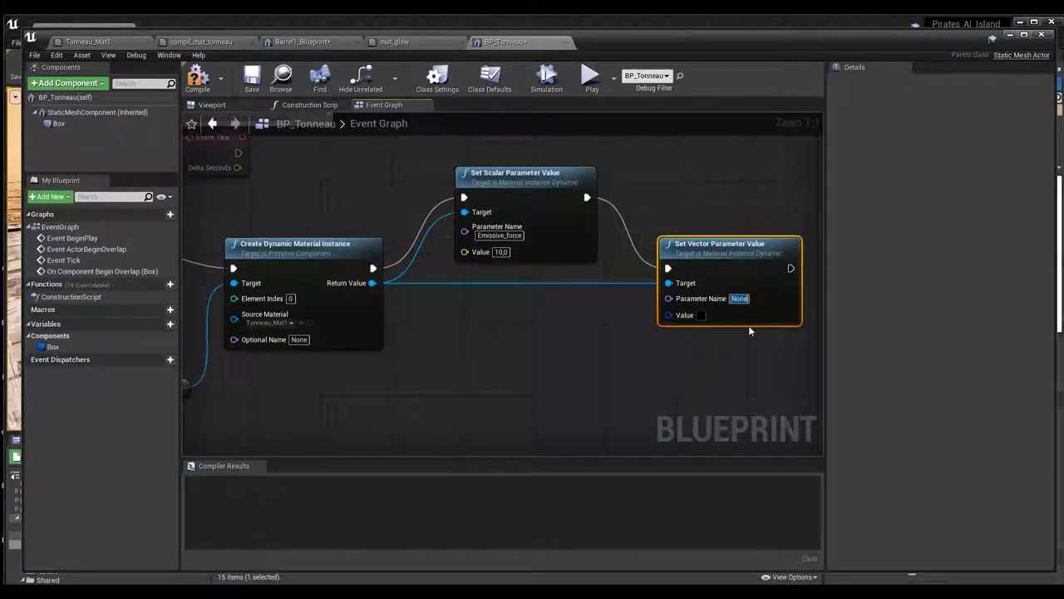
pyautogui.write('Emissive_color')
pyautogui.press('Return')
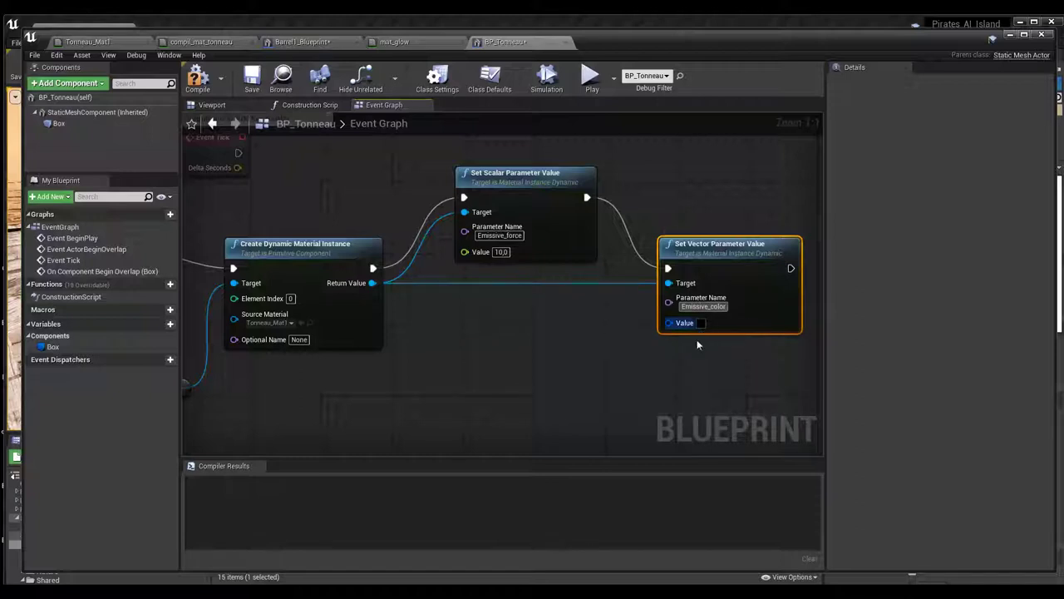
pyautogui.click(701, 323)
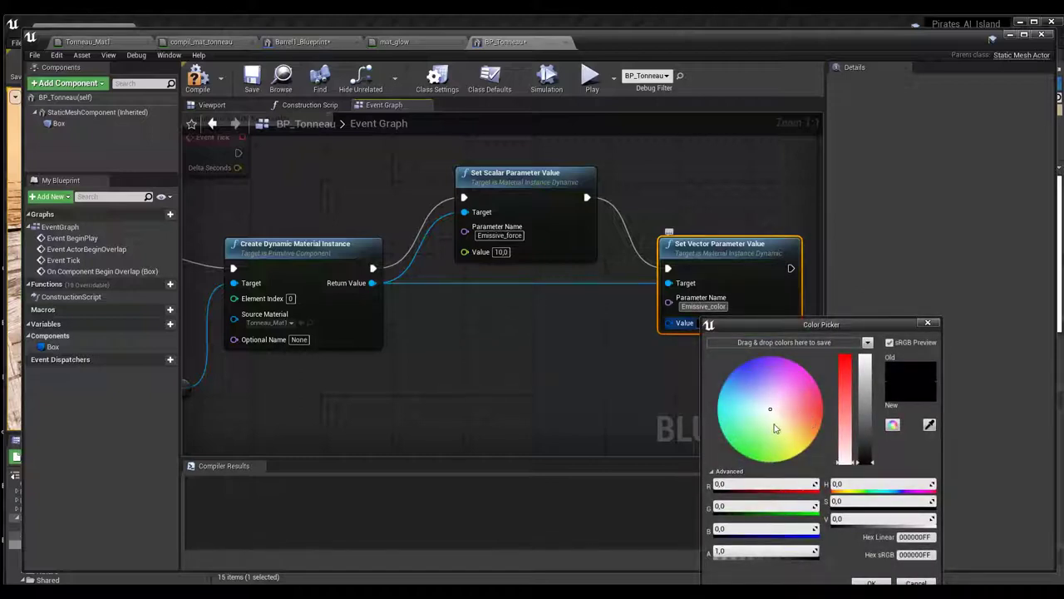
pyautogui.moveTo(775, 428); pyautogui.dragTo(811, 458)
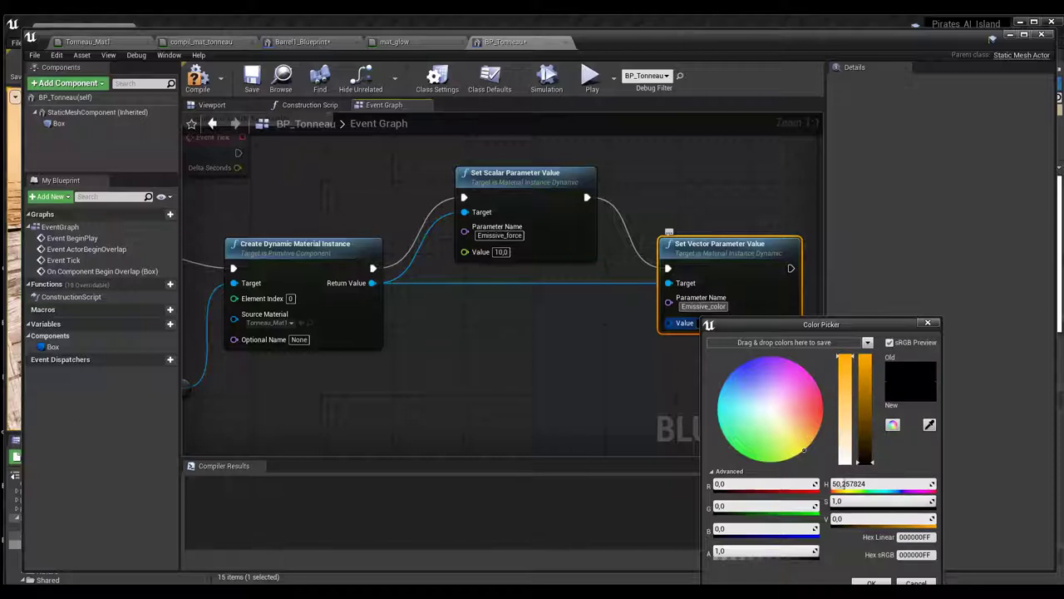
pyautogui.press('Escape')
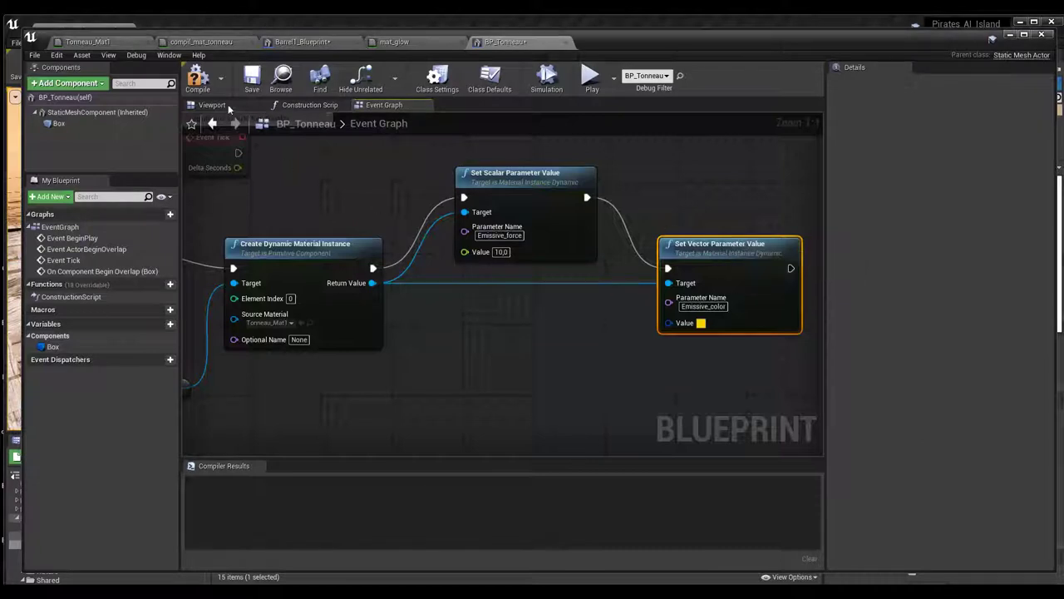
pyautogui.click(195, 83)
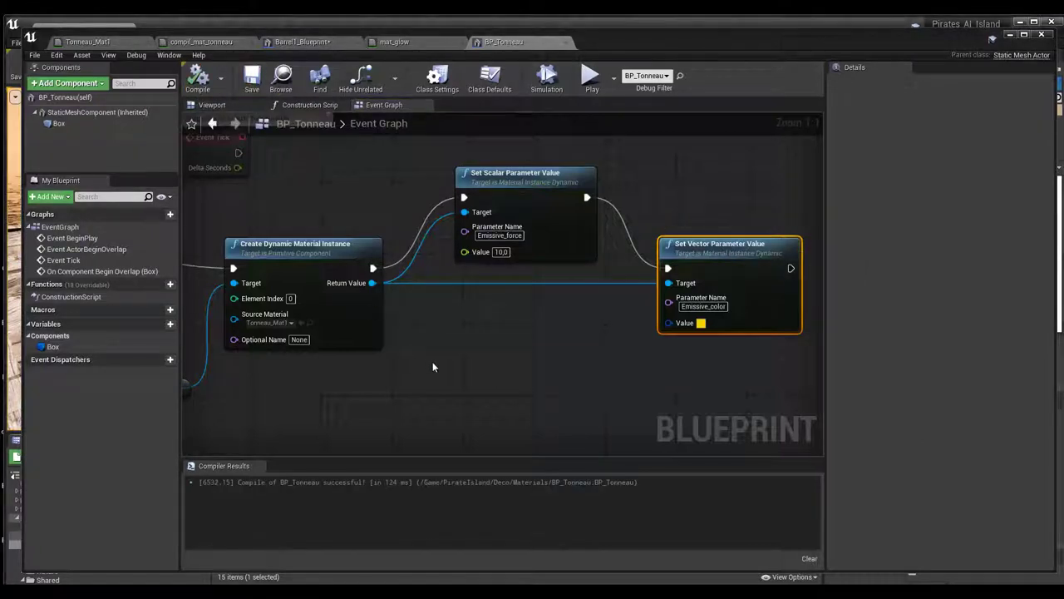
pyautogui.moveTo(432, 366); pyautogui.dragTo(565, 356, button='right')
pyautogui.scroll(-1, 566, 356)
pyautogui.scroll(-1, 534, 353)
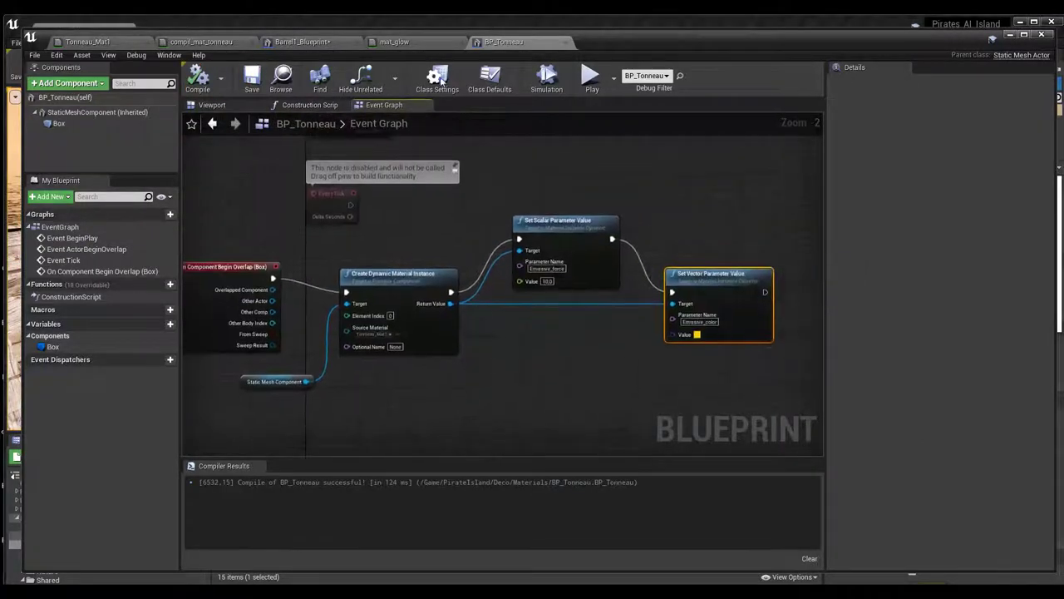
pyautogui.scroll(2, 433, 251)
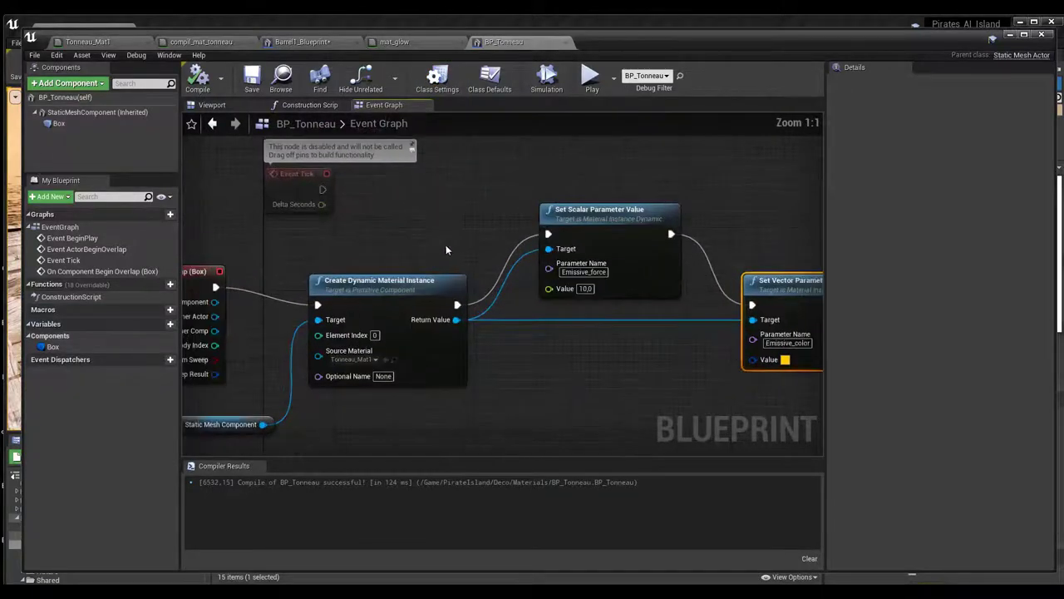
pyautogui.moveTo(445, 244); pyautogui.dragTo(363, 243, button='right')
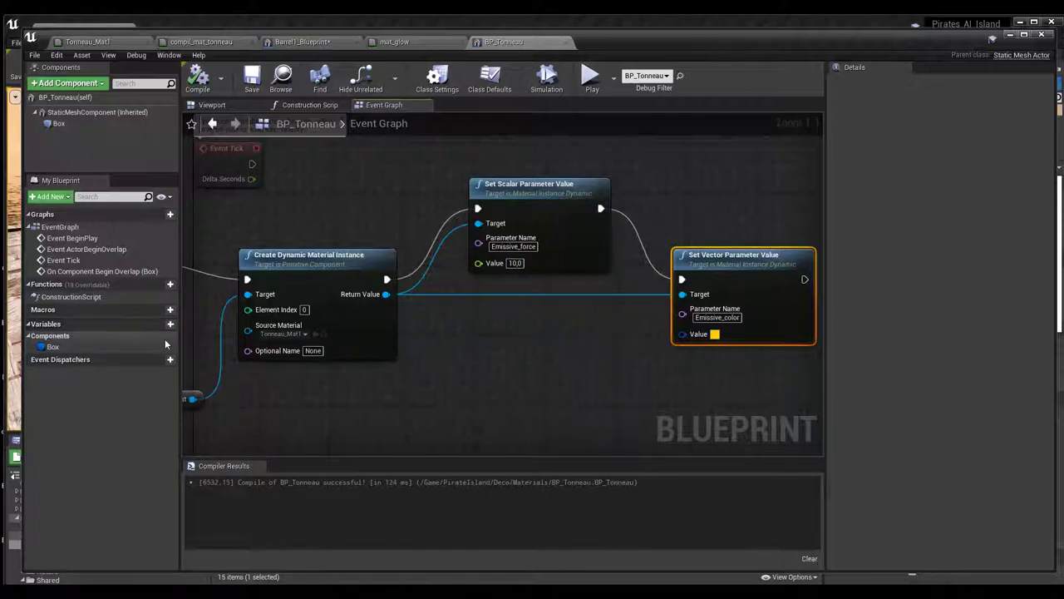
# Step: Shift the Set Vector Parameter Value node slightly left and recompile BP_Tonneau
pyautogui.rightClick(485, 263)
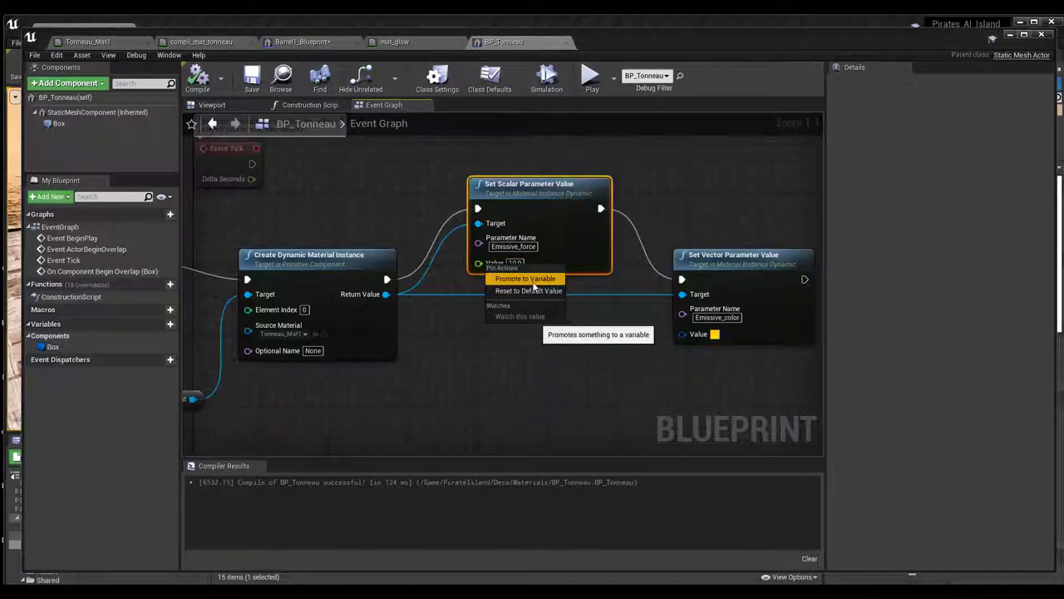
pyautogui.click(430, 346)
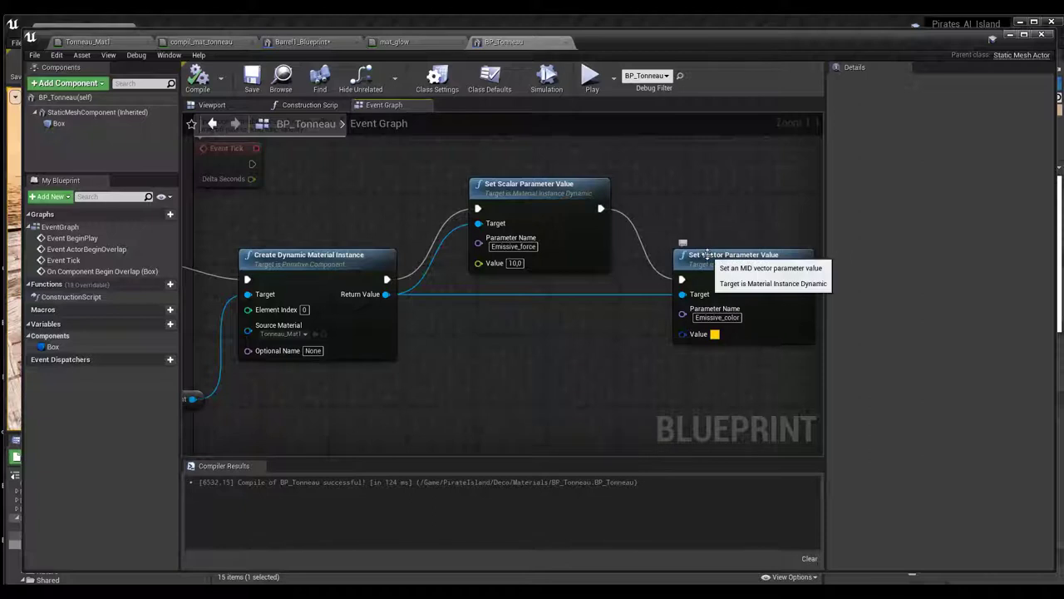
pyautogui.moveTo(709, 259); pyautogui.dragTo(691, 260)
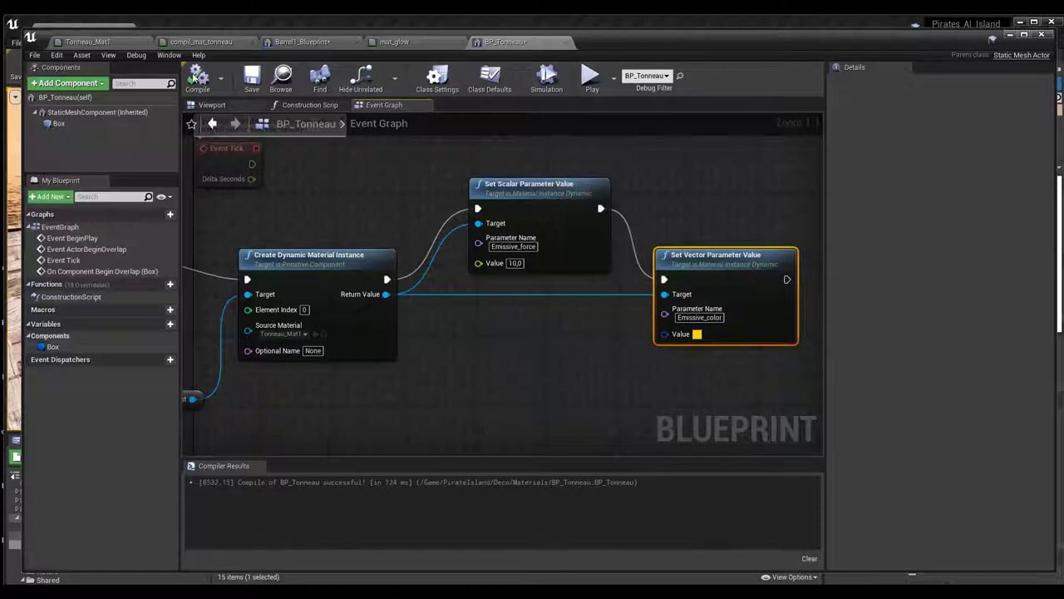
pyautogui.click(198, 79)
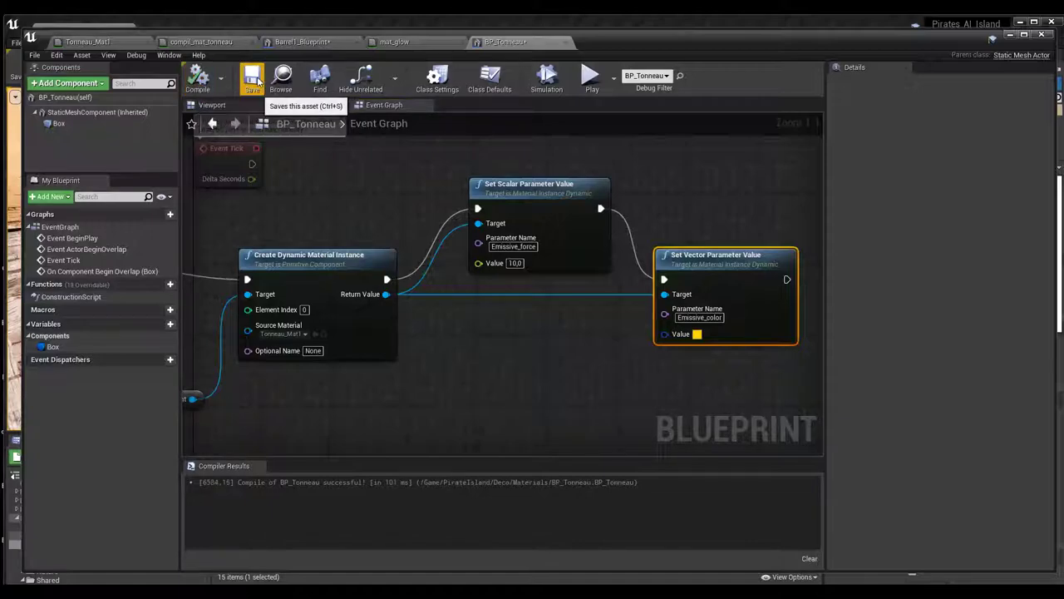
# Step: Save BP_Tonneau, then play-test the level to check the barrel glows yellow, and stop playing
pyautogui.click(252, 80)
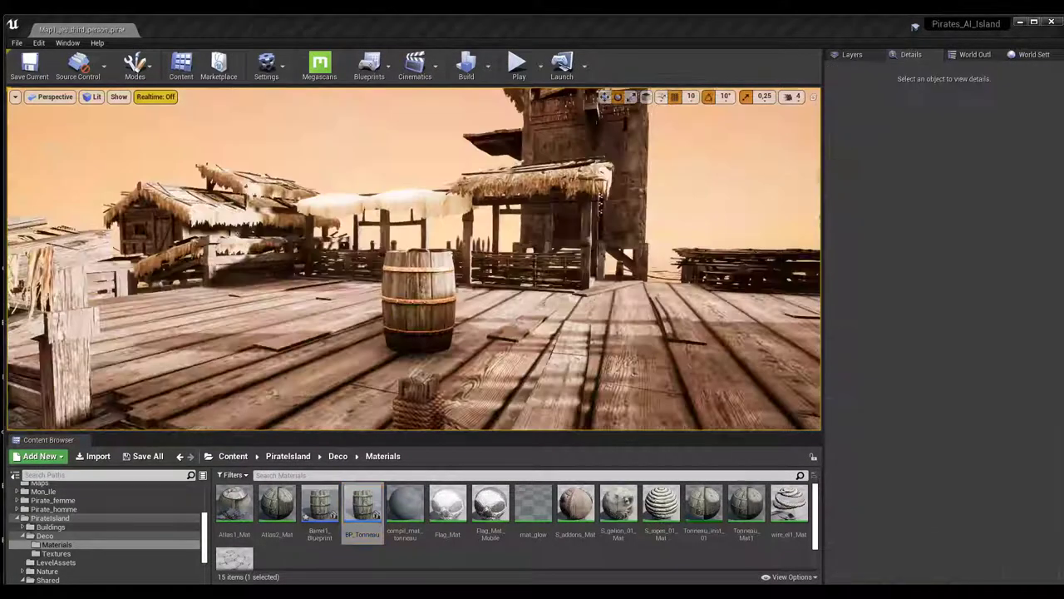
pyautogui.click(516, 64)
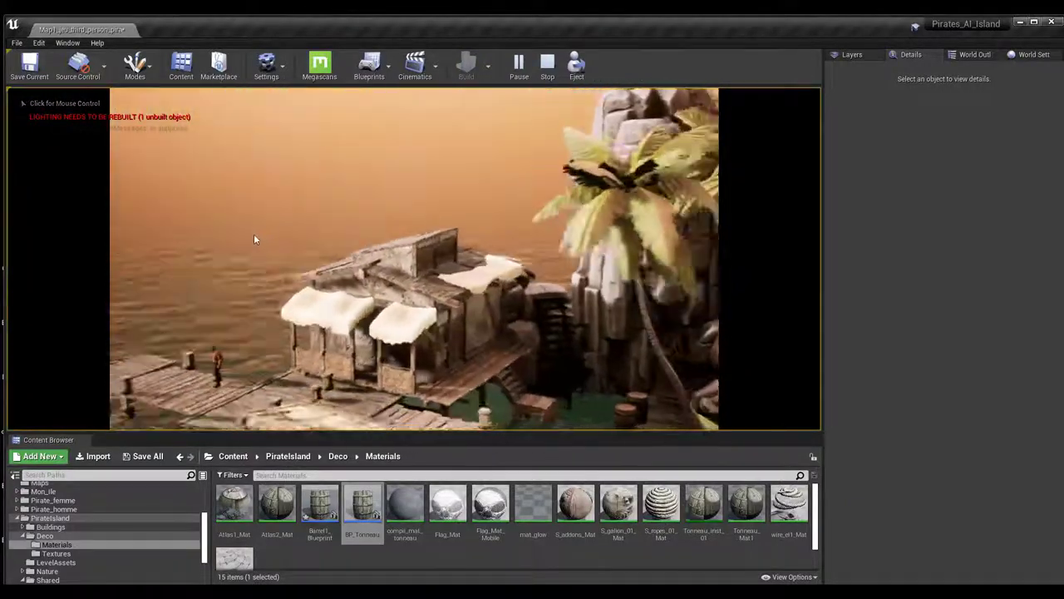
pyautogui.click(242, 244)
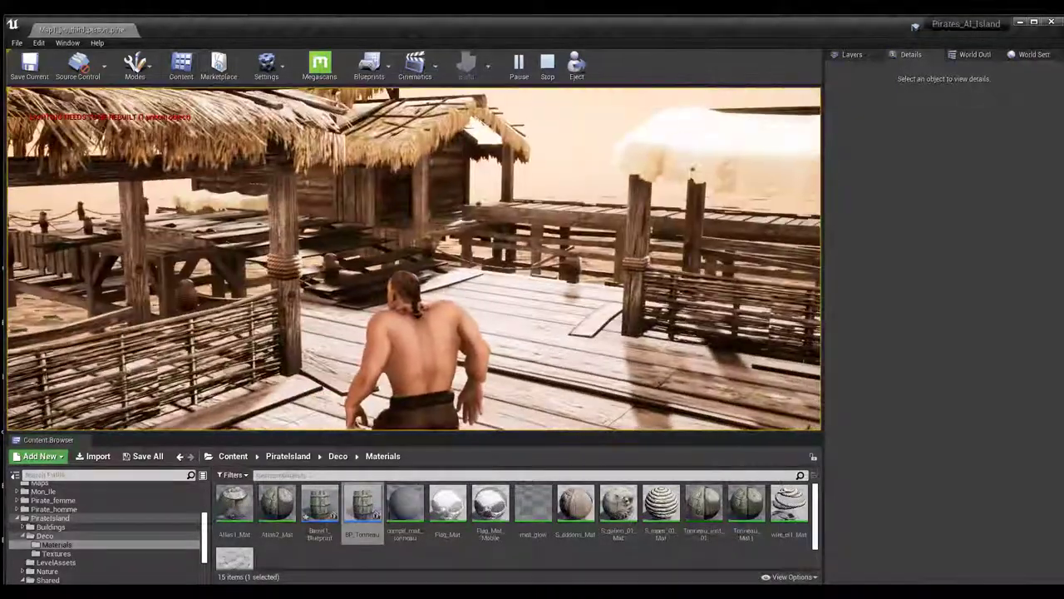
pyautogui.press('Escape')
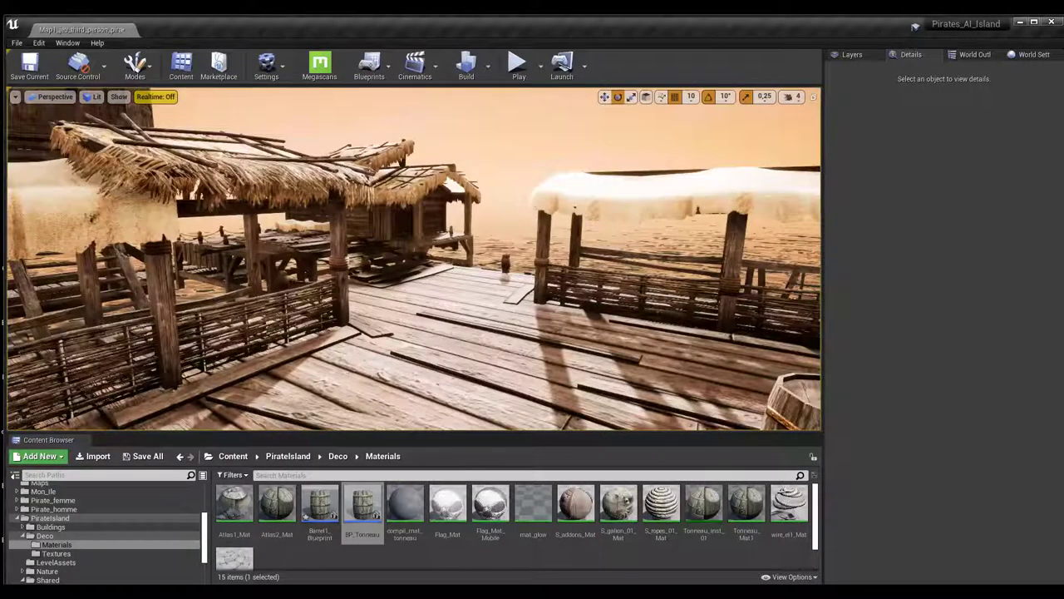
# Step: Open BP_Tonneau, select the Box component, and add its On Component End Overlap event from Details
pyautogui.doubleClick(362, 508)
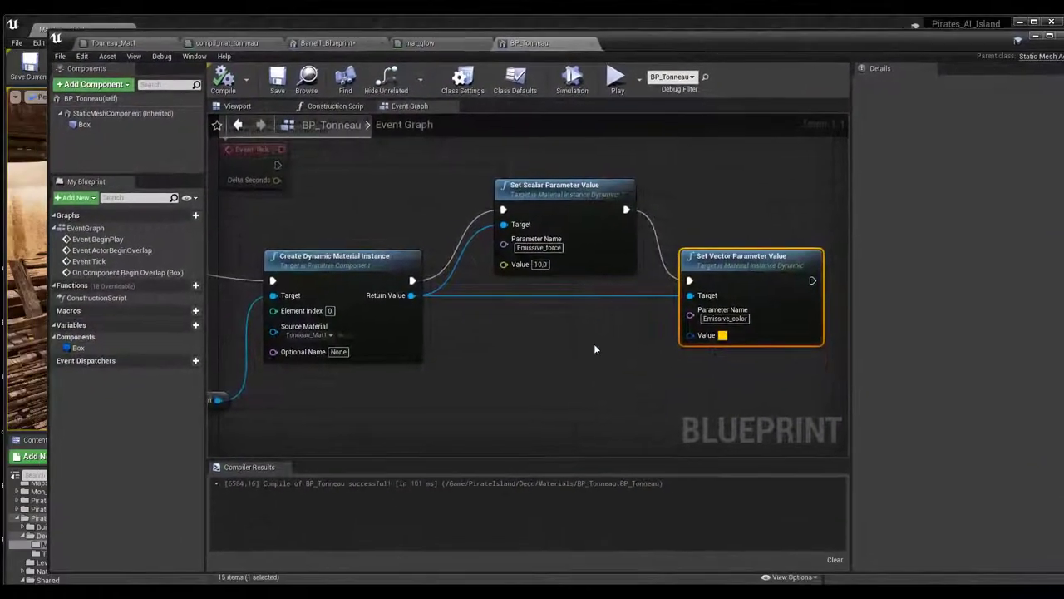
pyautogui.moveTo(350, 357); pyautogui.dragTo(610, 322, button='right')
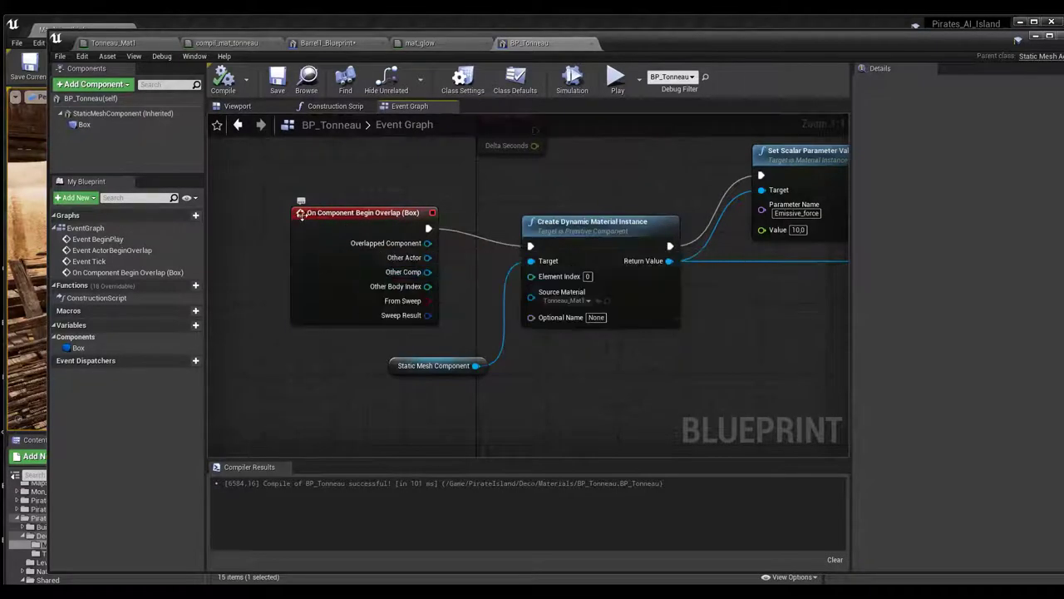
pyautogui.click(83, 125)
pyautogui.scroll(-3, 958, 374)
pyautogui.scroll(-3, 959, 374)
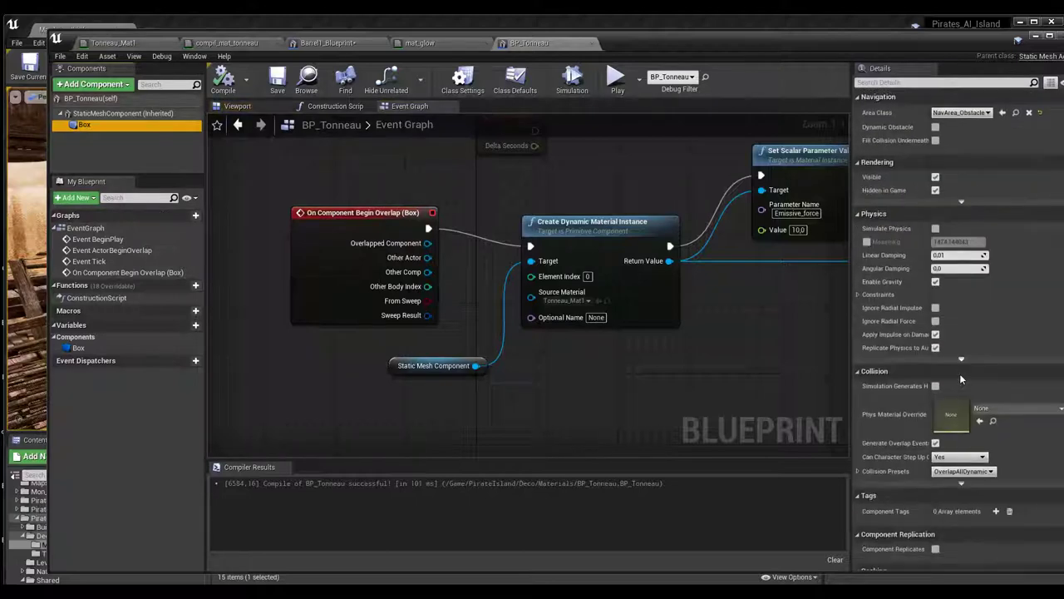
pyautogui.scroll(-3, 959, 374)
pyautogui.scroll(-2, 959, 375)
pyautogui.scroll(-2, 959, 372)
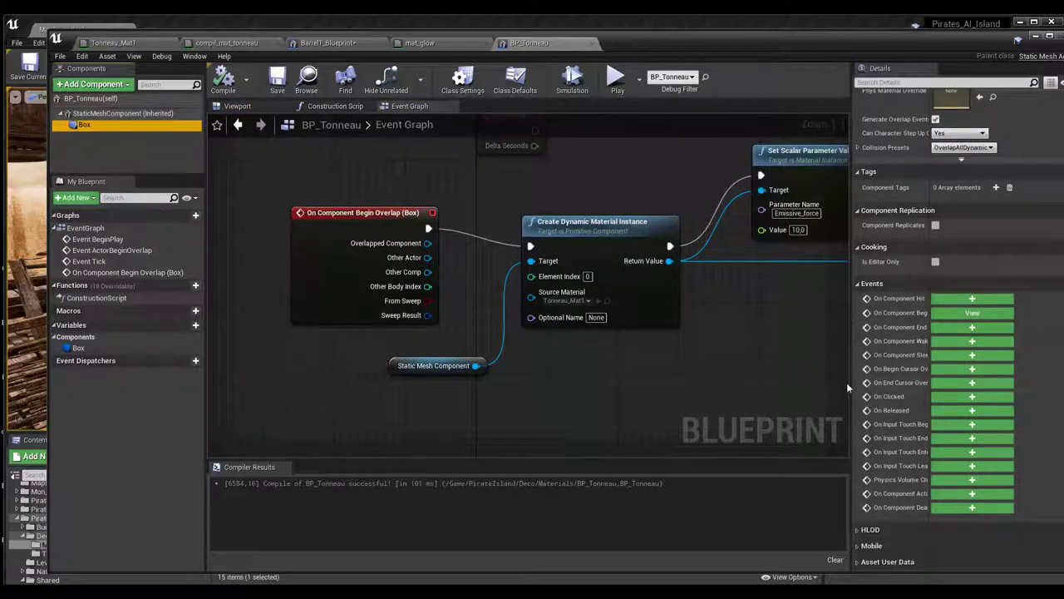
pyautogui.moveTo(850, 390); pyautogui.dragTo(779, 389)
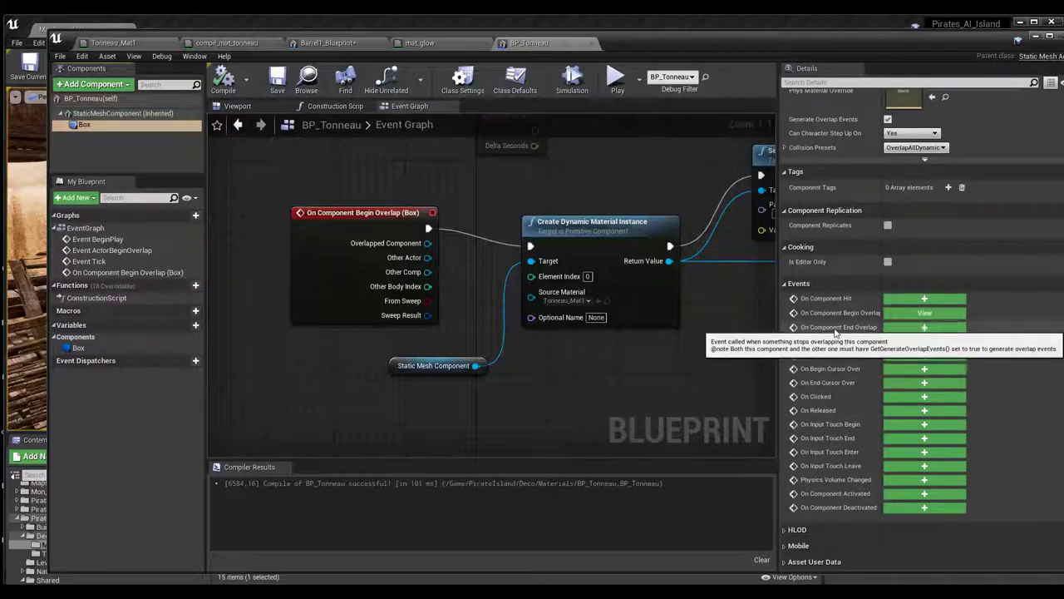
pyautogui.click(923, 329)
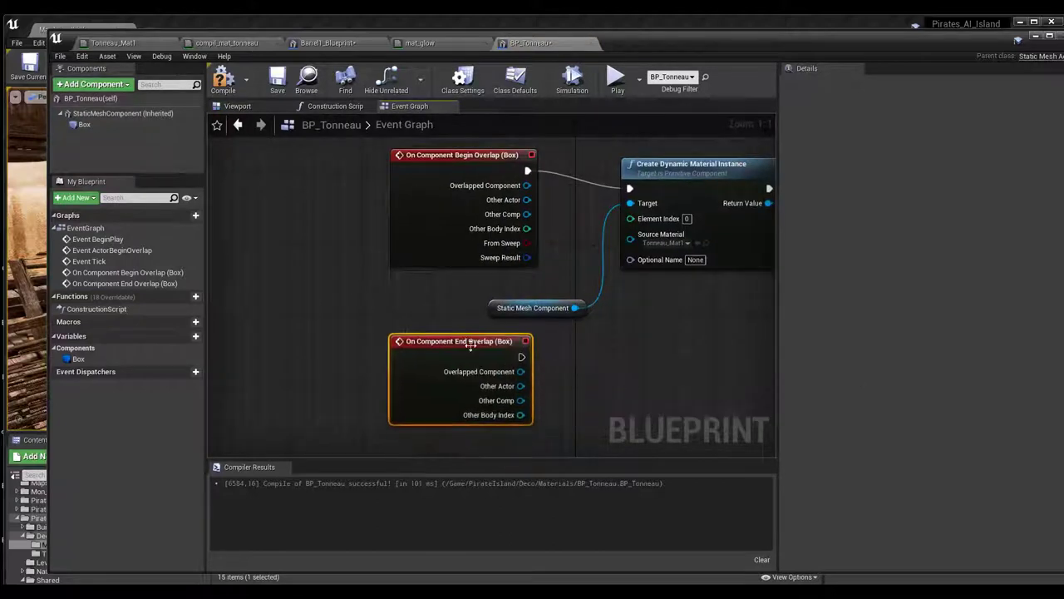
# Step: Nudge the Create Dynamic Material Instance node up slightly to line up with the Box overlap events
pyautogui.moveTo(709, 336); pyautogui.dragTo(548, 317, button='right')
pyautogui.scroll(-2, 548, 323)
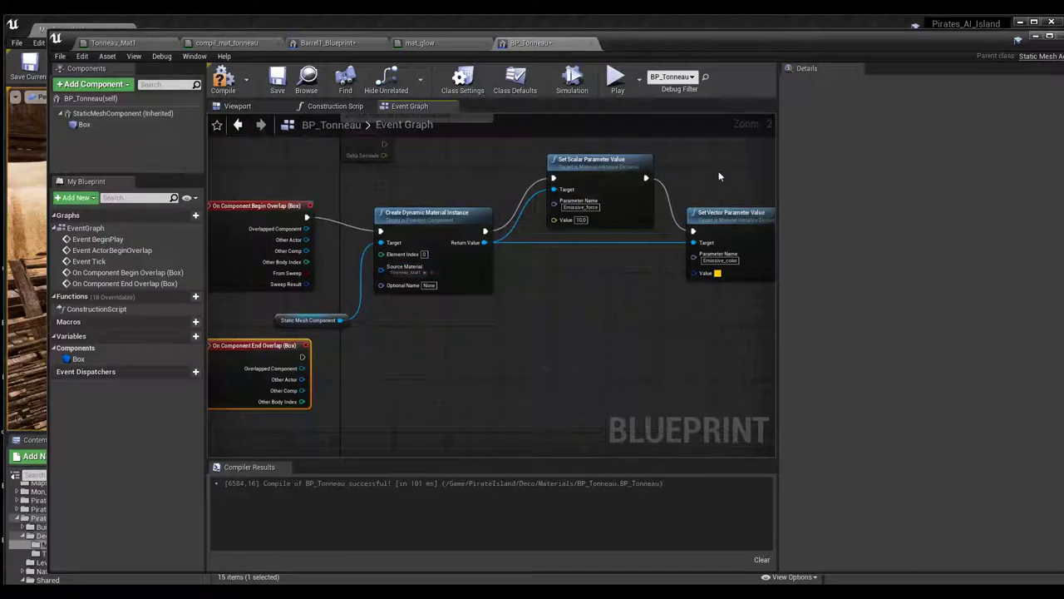
pyautogui.scroll(1, 466, 349)
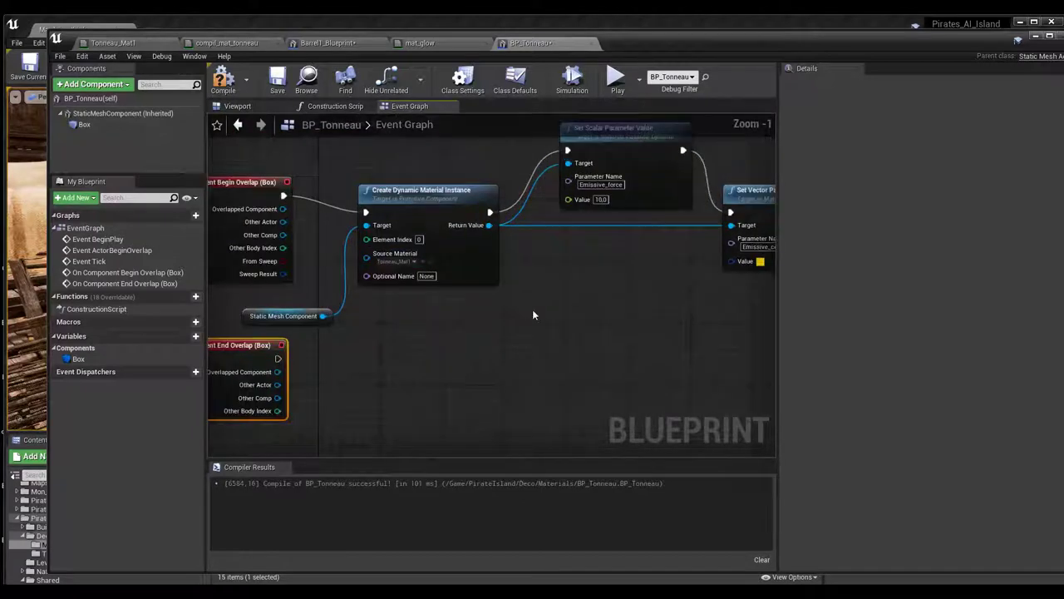
pyautogui.moveTo(532, 310); pyautogui.dragTo(537, 368, button='right')
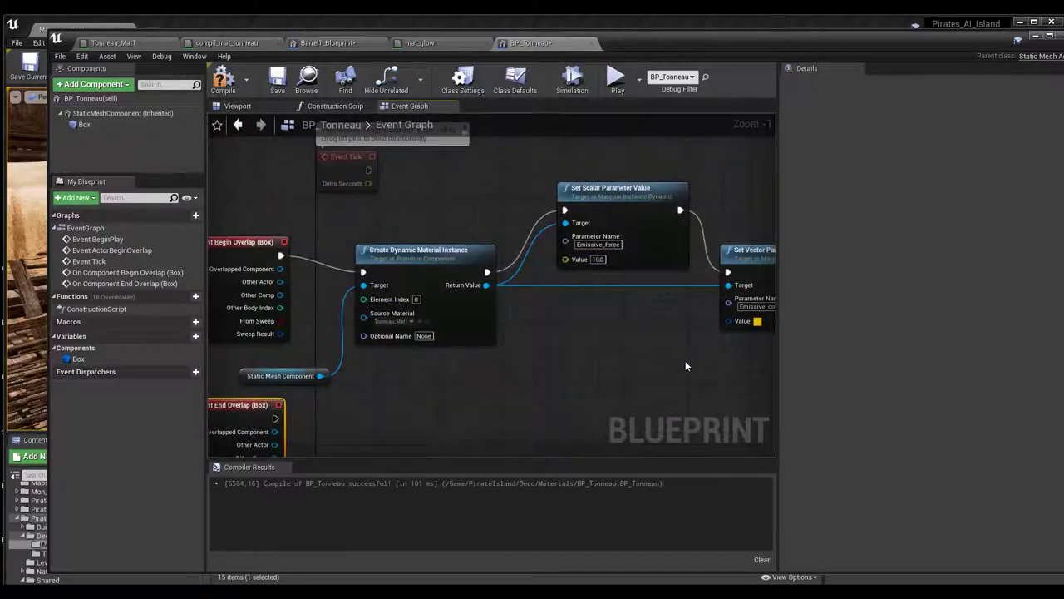
pyautogui.moveTo(685, 360); pyautogui.dragTo(579, 358, button='right')
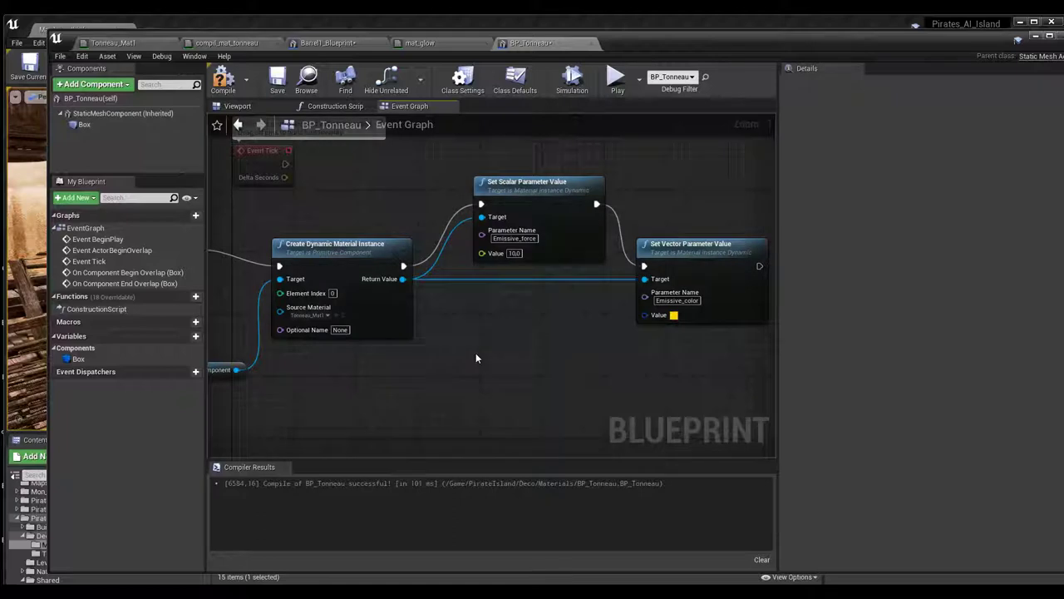
pyautogui.moveTo(559, 356)
pyautogui.mouseDown(button='right')
pyautogui.moveTo(611, 339)
pyautogui.moveTo(611, 327)
pyautogui.mouseUp(button='right')
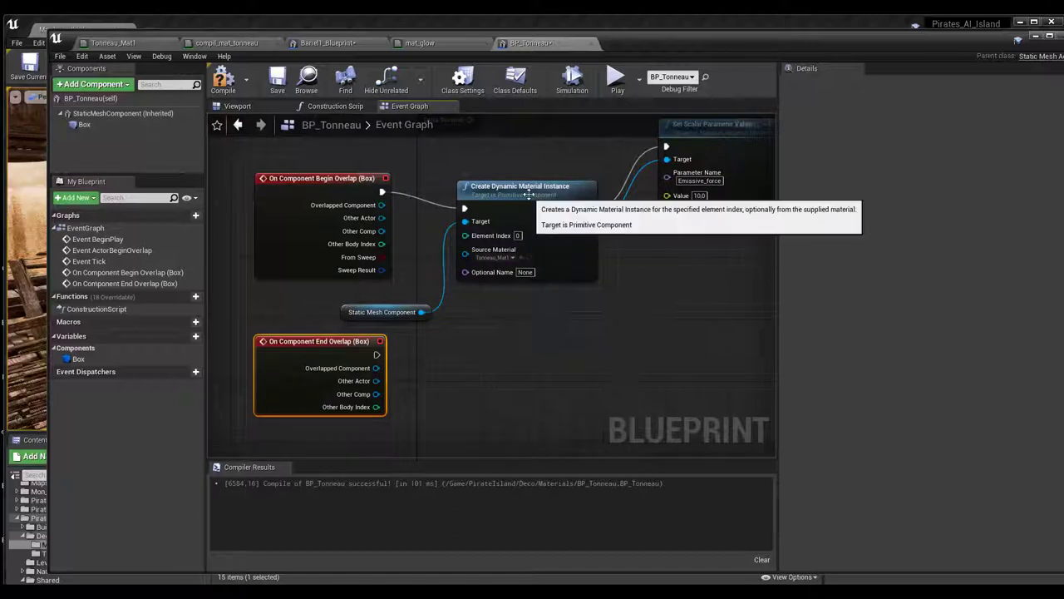
pyautogui.moveTo(524, 218); pyautogui.dragTo(524, 202)
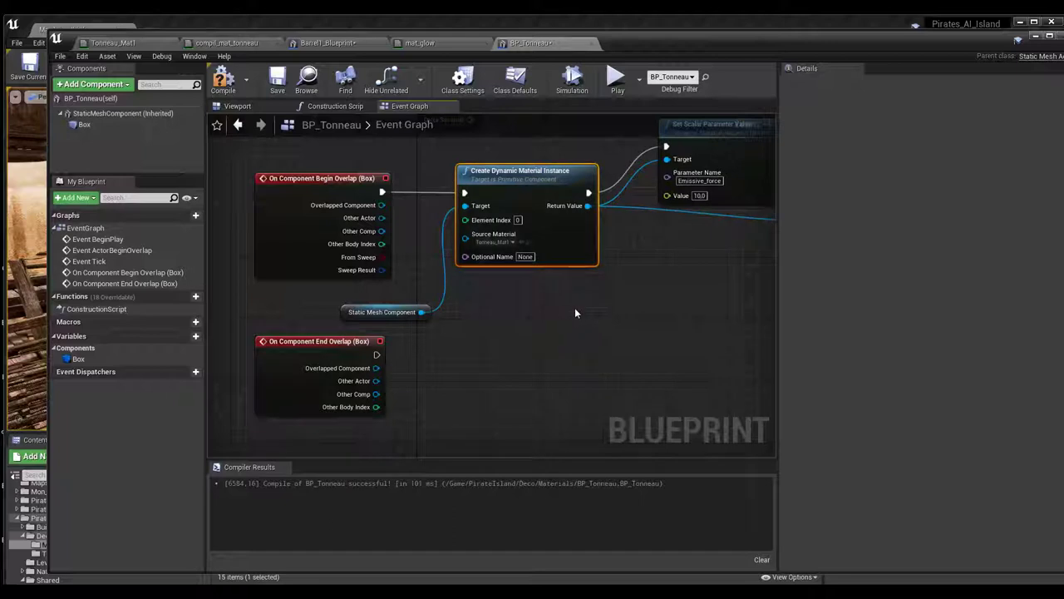
pyautogui.moveTo(662, 352); pyautogui.dragTo(548, 349, button='right')
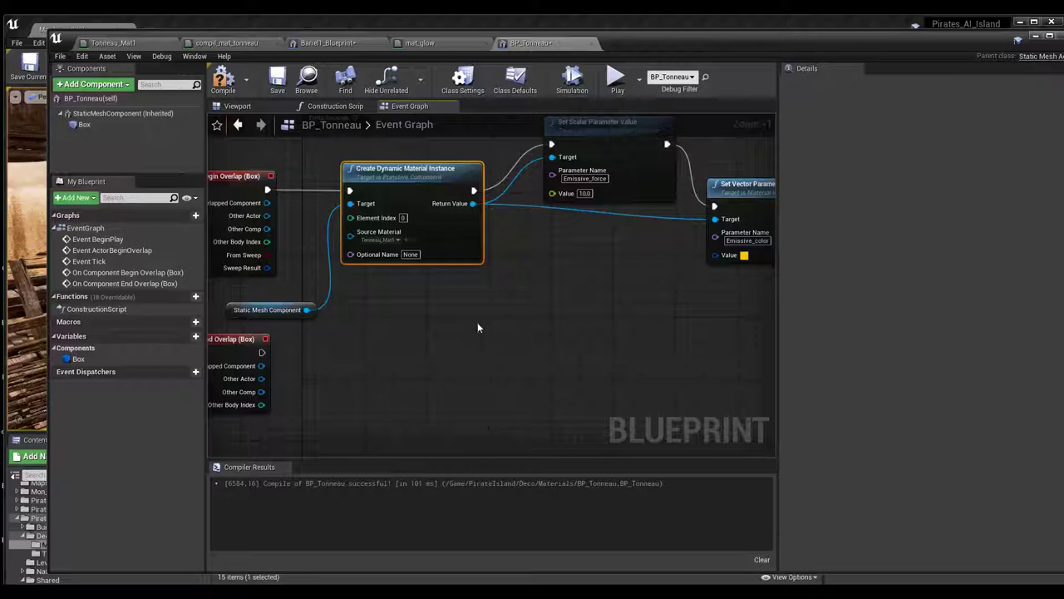
pyautogui.moveTo(477, 322)
pyautogui.mouseDown(button='right')
pyautogui.moveTo(579, 331)
pyautogui.moveTo(574, 320)
pyautogui.mouseUp(button='right')
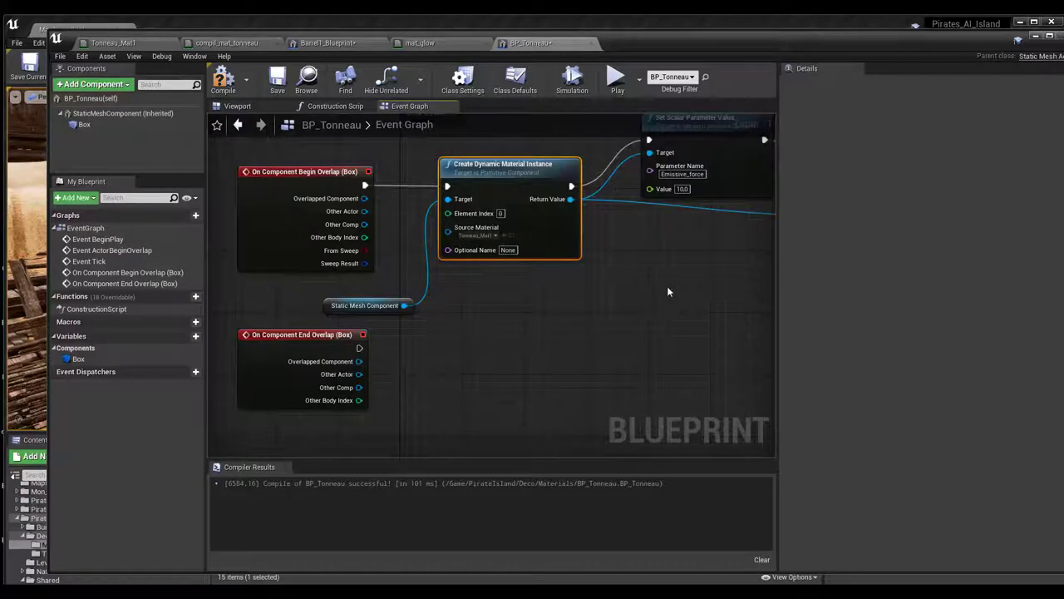
pyautogui.moveTo(667, 286); pyautogui.dragTo(523, 334, button='right')
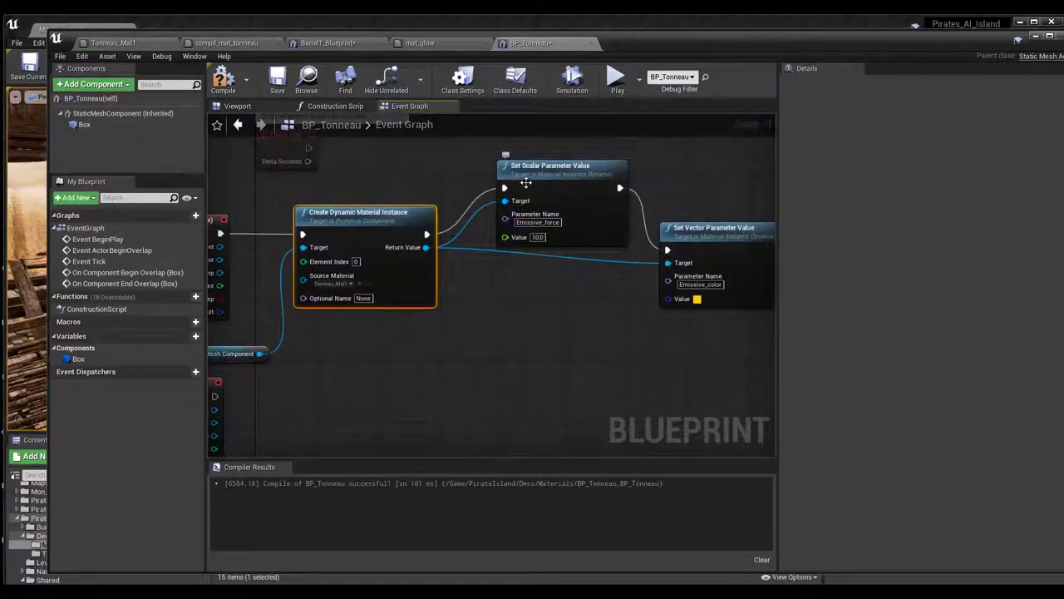
pyautogui.moveTo(566, 330); pyautogui.dragTo(653, 304, button='right')
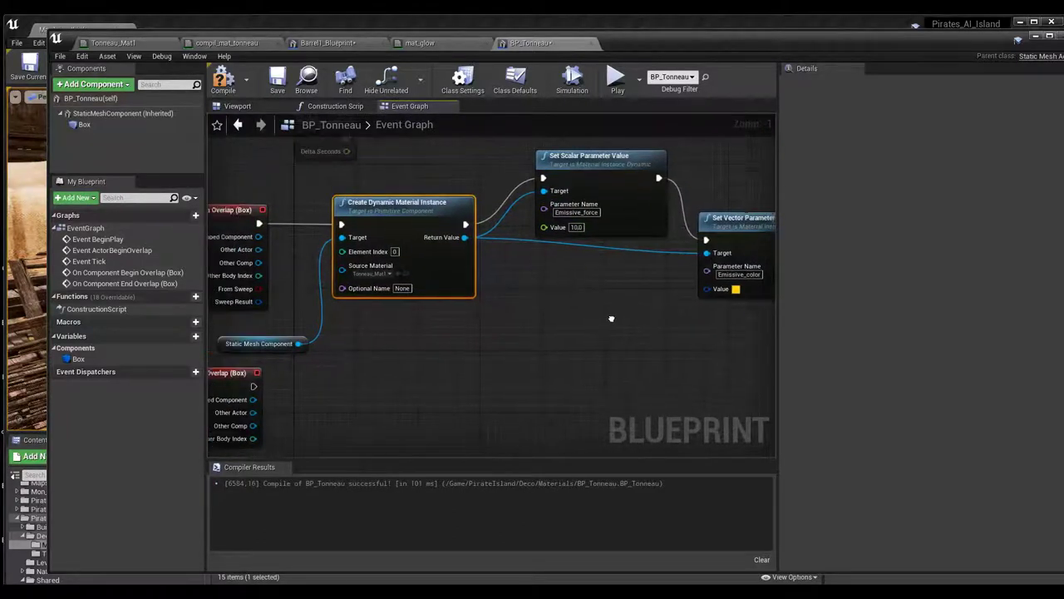